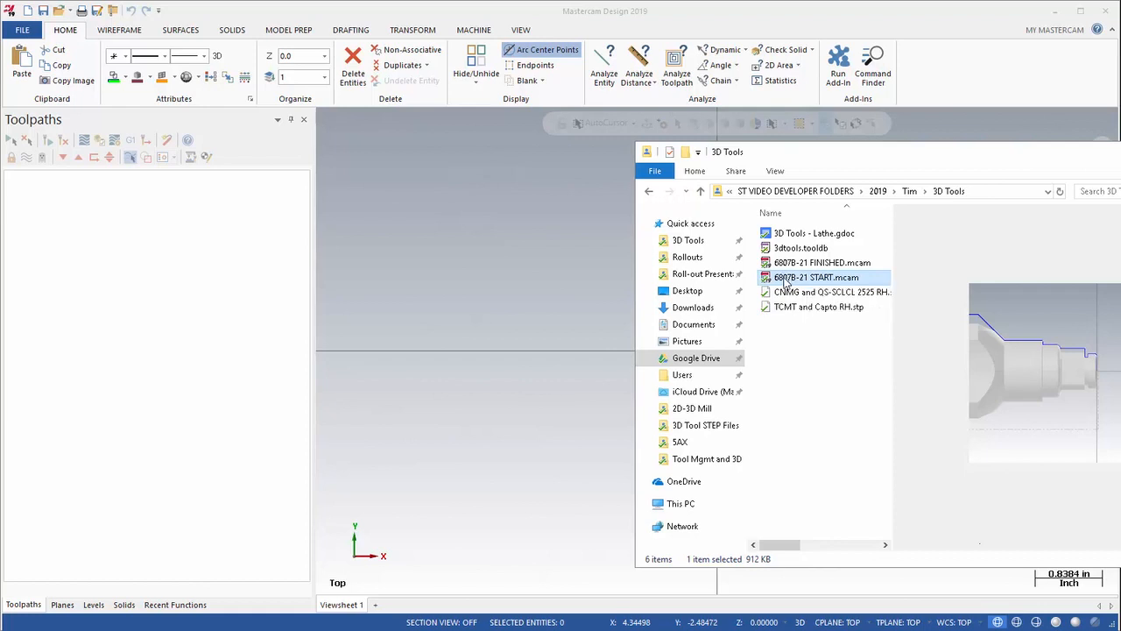
# Load 6807B-21 START.mcam from the 3D Tools folder into Mastercam and minimize the file browser.
pyautogui.moveTo(787, 280); pyautogui.dragTo(543, 293)
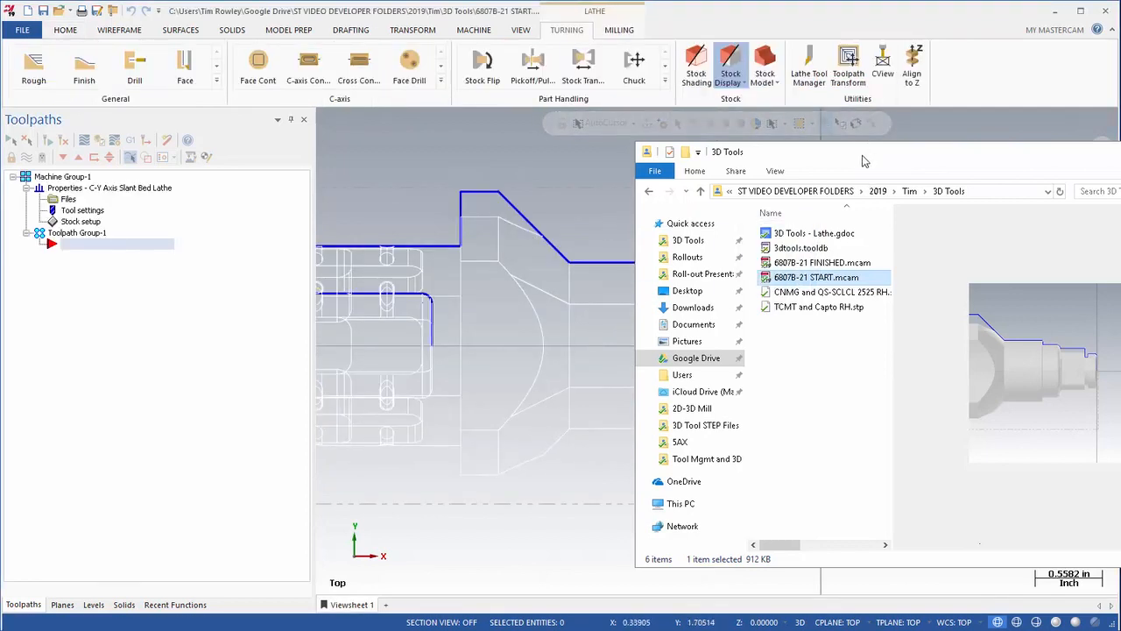
pyautogui.moveTo(869, 157); pyautogui.dragTo(569, 158)
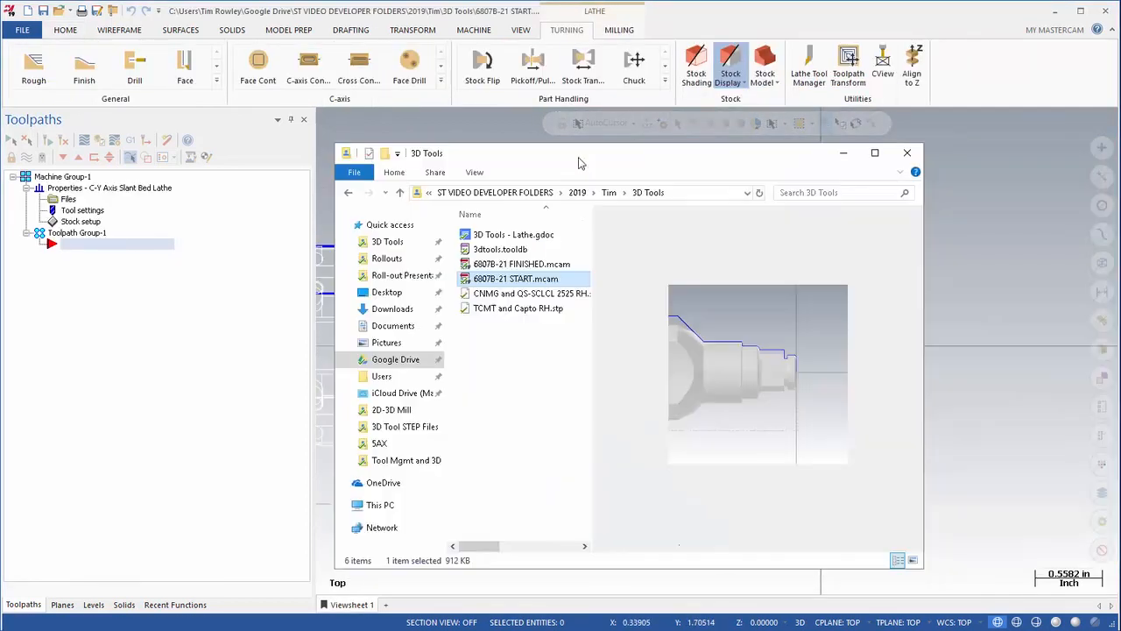
pyautogui.click(841, 154)
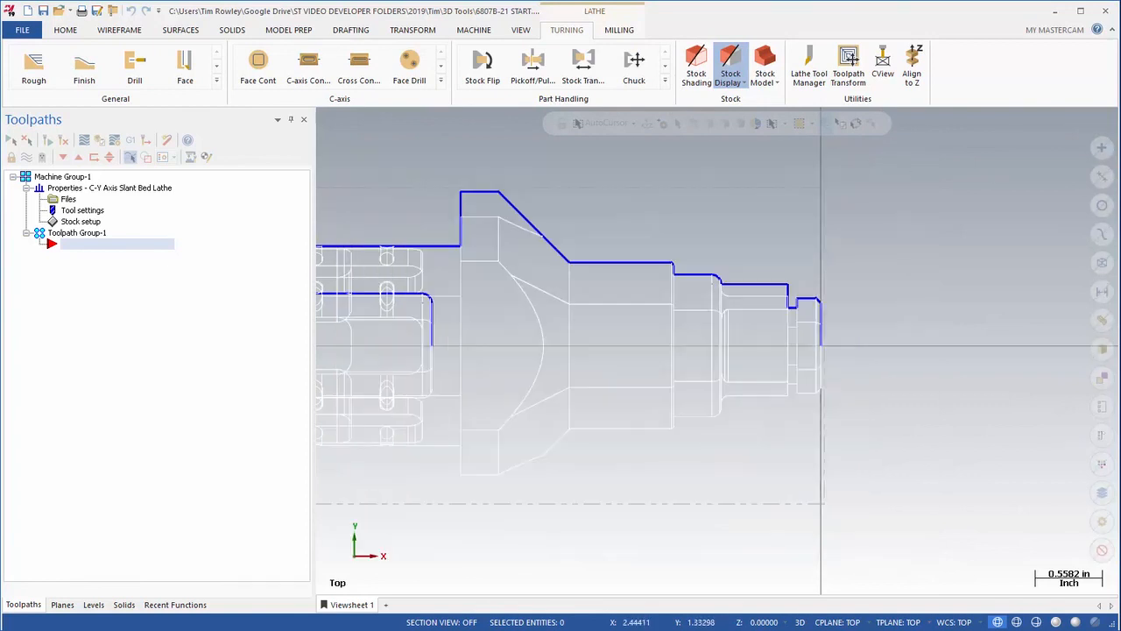
pyautogui.moveTo(660, 223); pyautogui.dragTo(711, 237, button='middle')
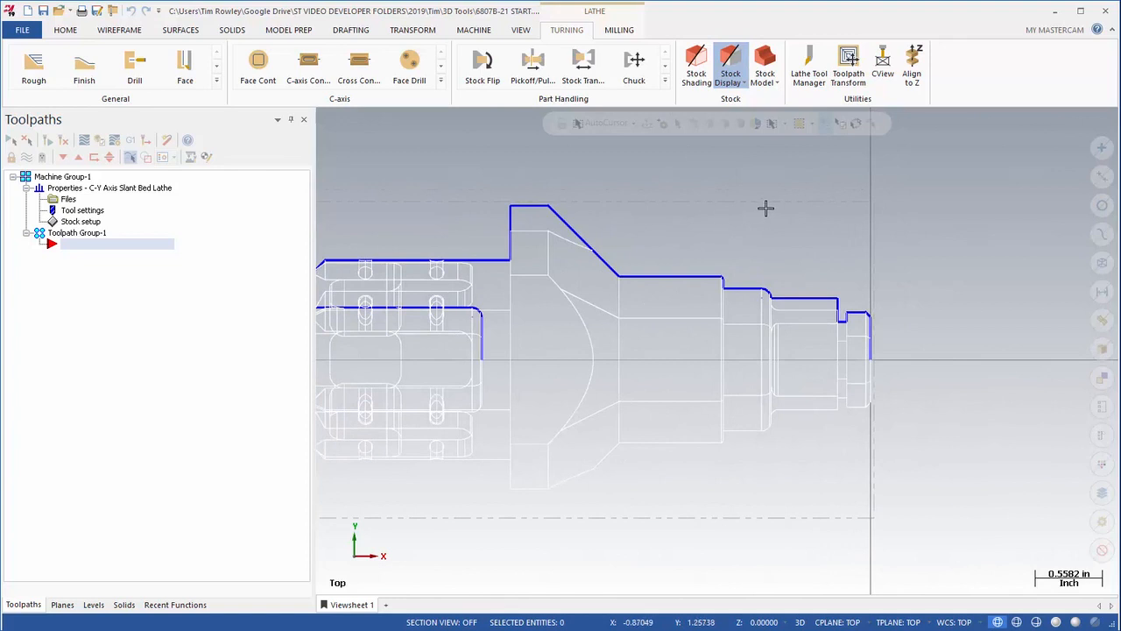
# Open the lathe Tool Manager and start creating a new 3D tool for Machine Group-1.
pyautogui.click(806, 65)
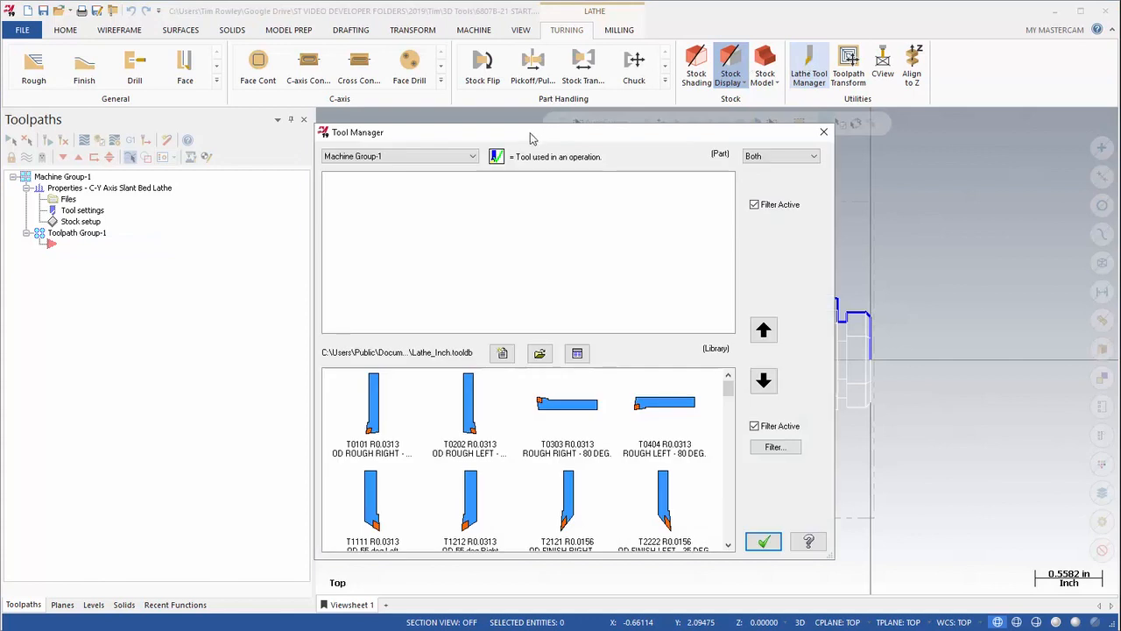
pyautogui.moveTo(532, 141); pyautogui.dragTo(516, 129)
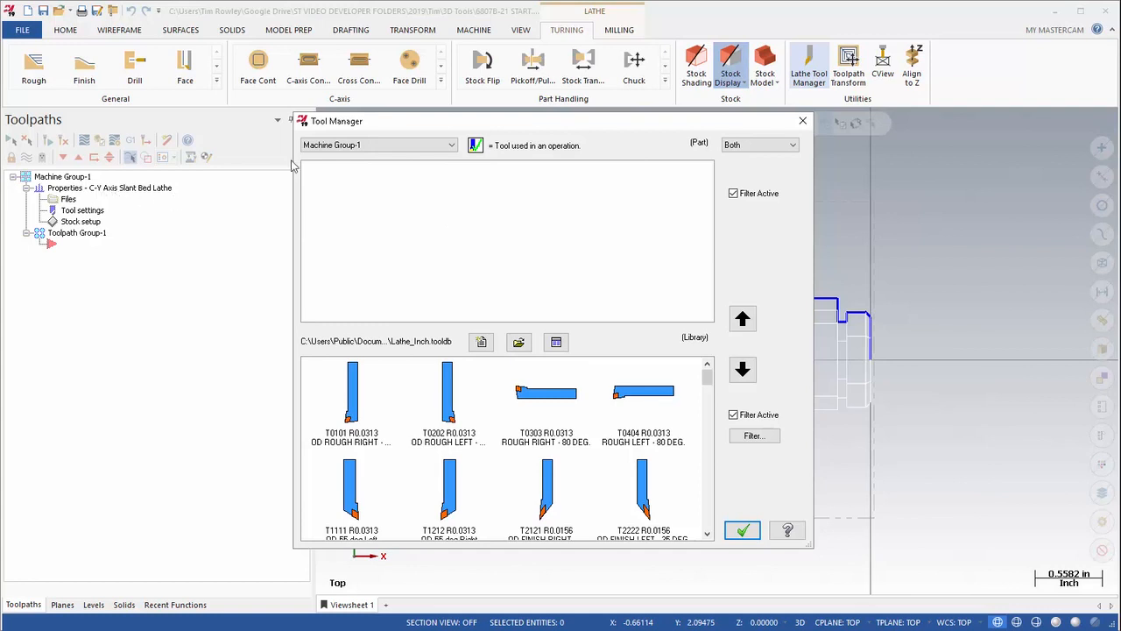
pyautogui.moveTo(575, 122); pyautogui.dragTo(392, 156)
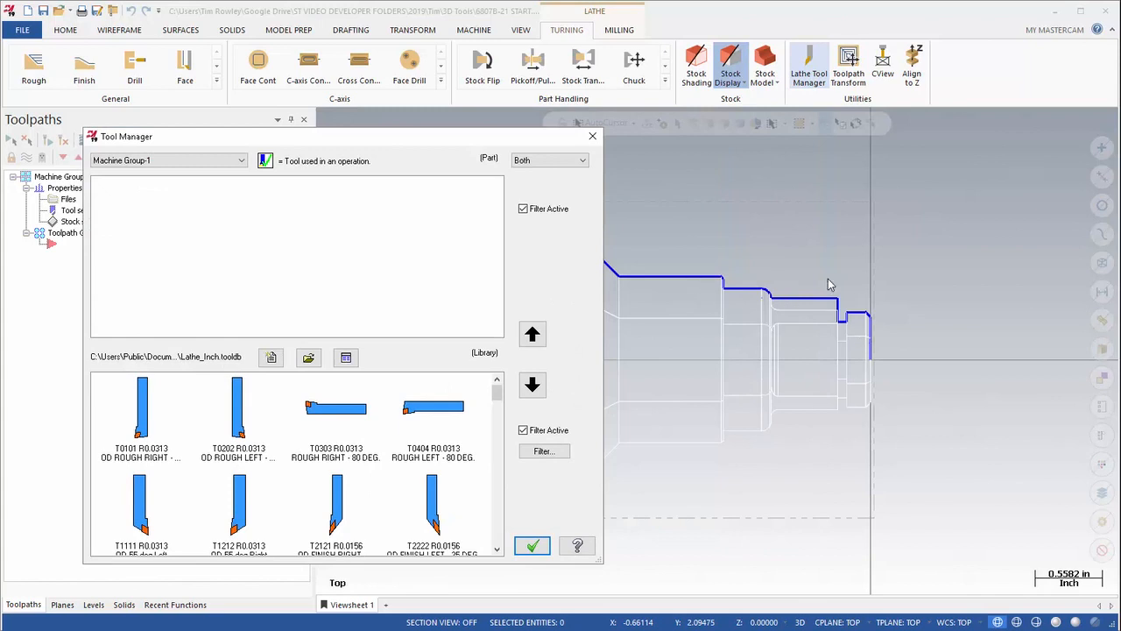
pyautogui.moveTo(482, 138); pyautogui.dragTo(591, 138)
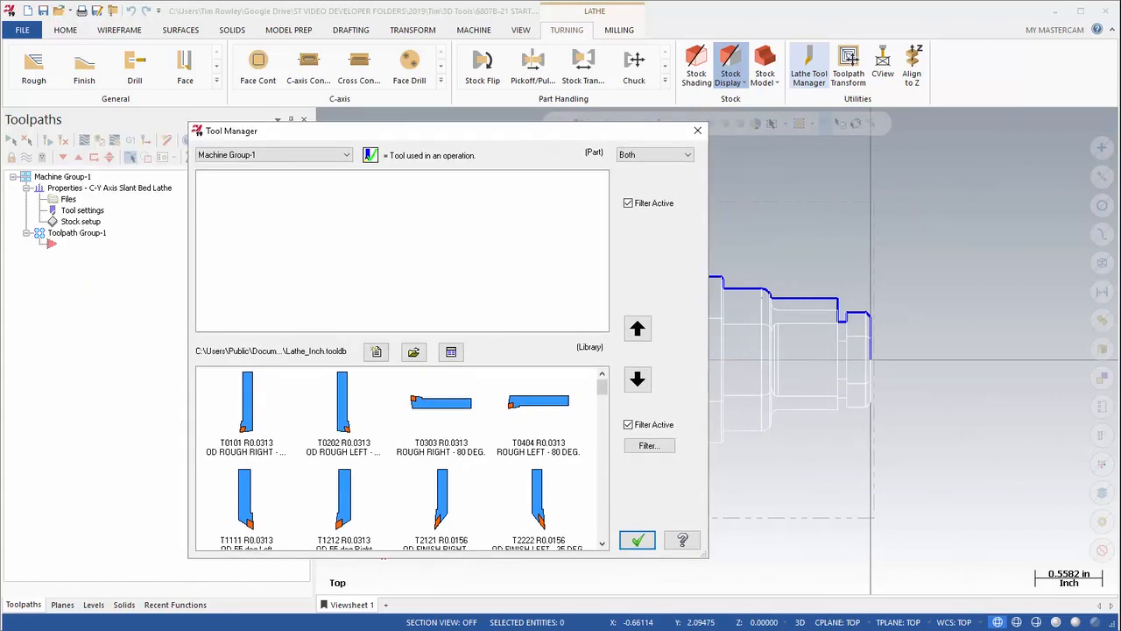
pyautogui.rightClick(380, 200)
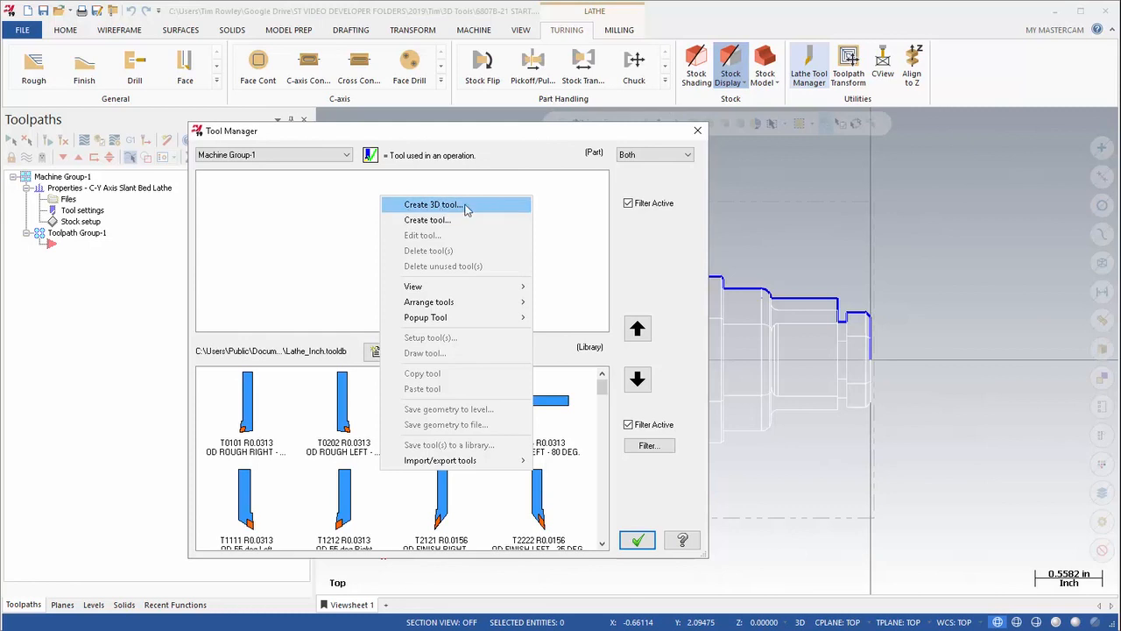
pyautogui.click(467, 208)
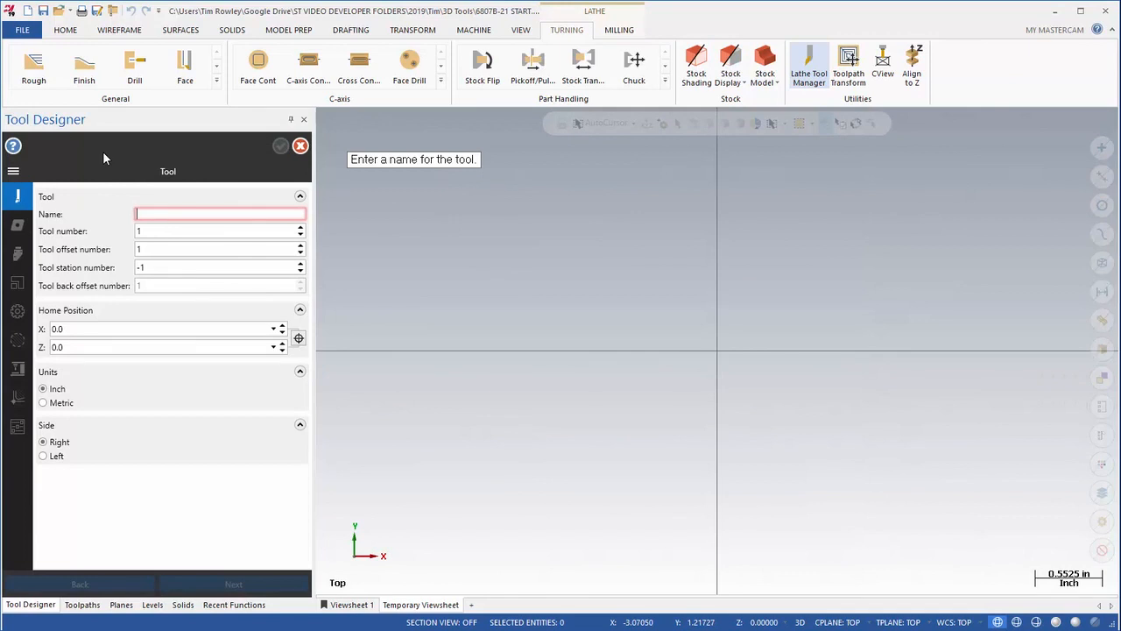
# Name the tool Capto with tool number and offset number 5, use inch units, and proceed to the insert definition.
pyautogui.click(161, 213)
pyautogui.write('Cap')
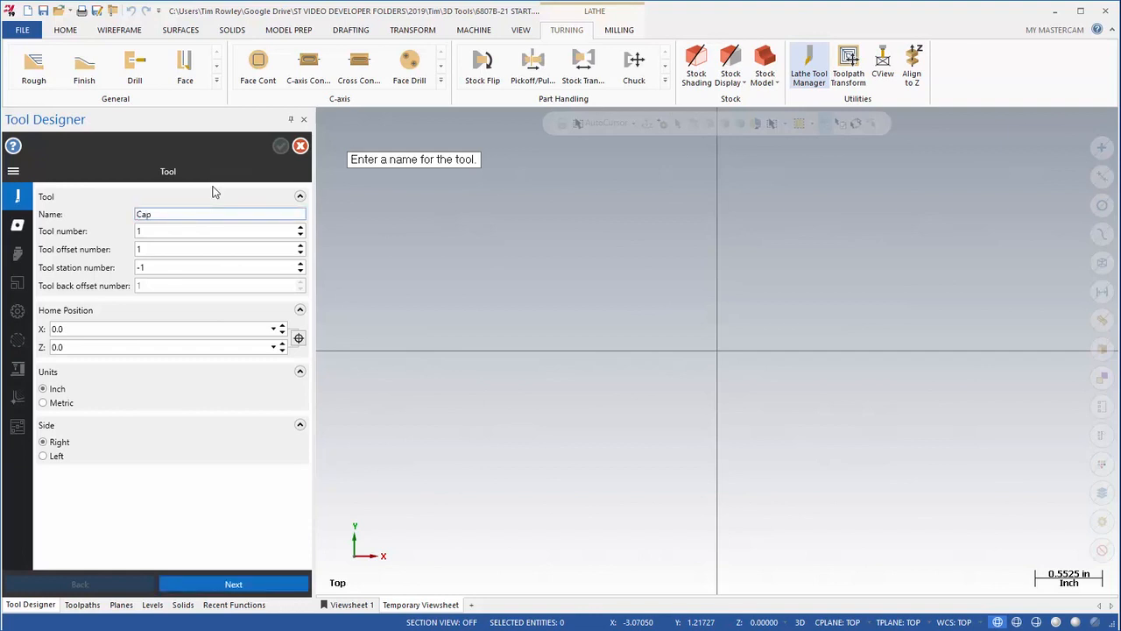
pyautogui.write('to')
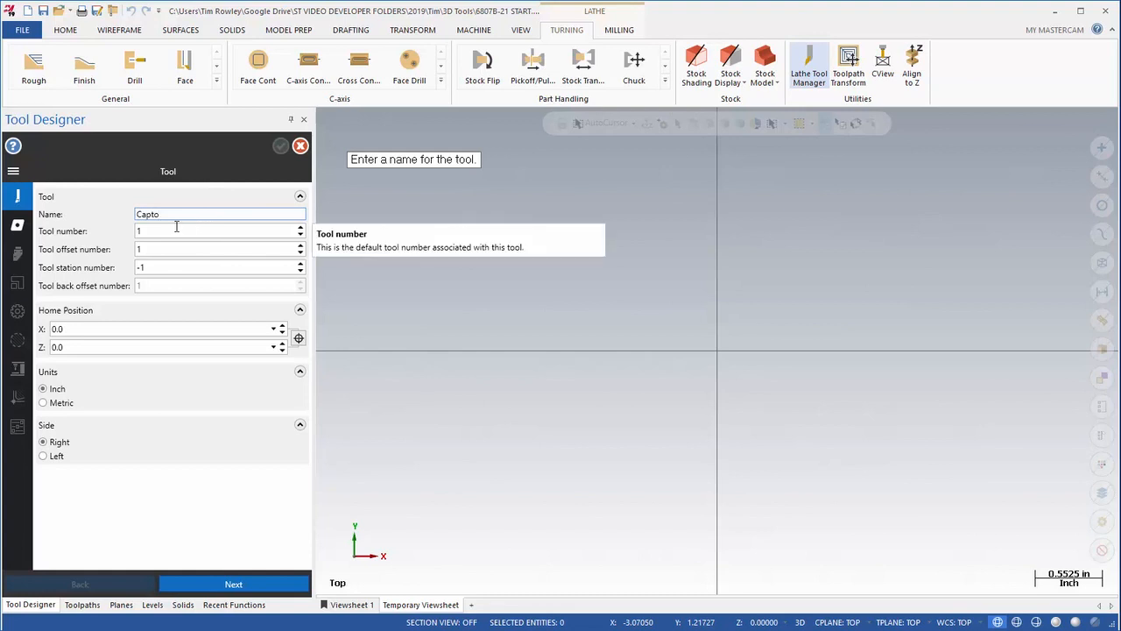
pyautogui.press('Tab')
pyautogui.write('5')
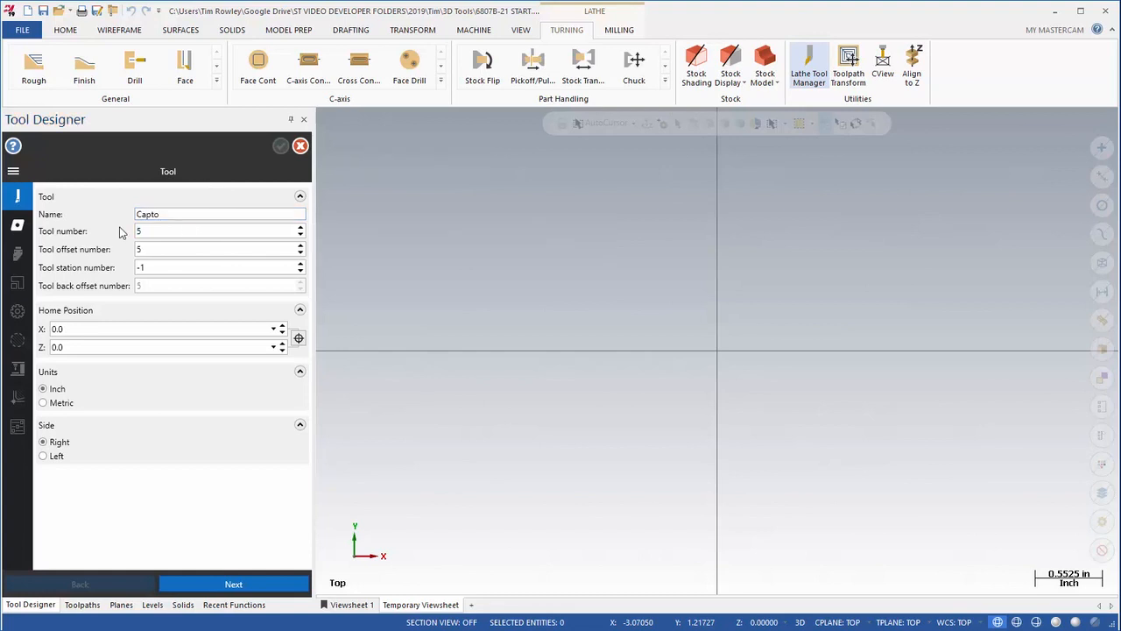
pyautogui.click(175, 249)
pyautogui.press('Tab')
pyautogui.click(63, 391)
pyautogui.click(221, 583)
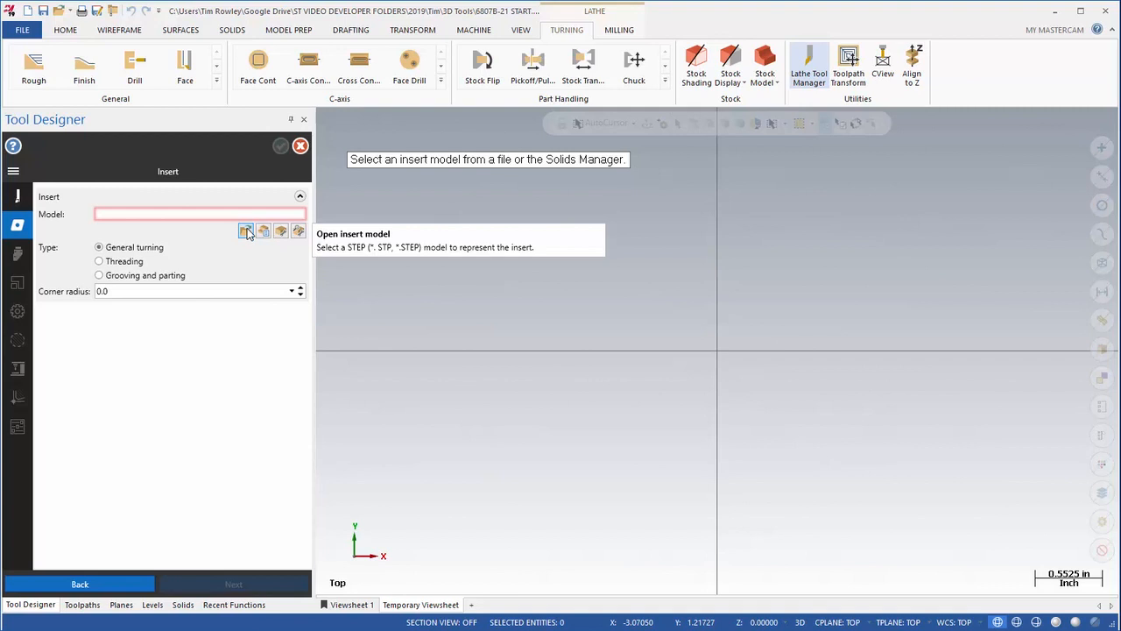
# Import TCMT and Capto RH.stp with solid healing enabled and pick the cutting insert at the holder's tip as the insert model.
pyautogui.click(247, 232)
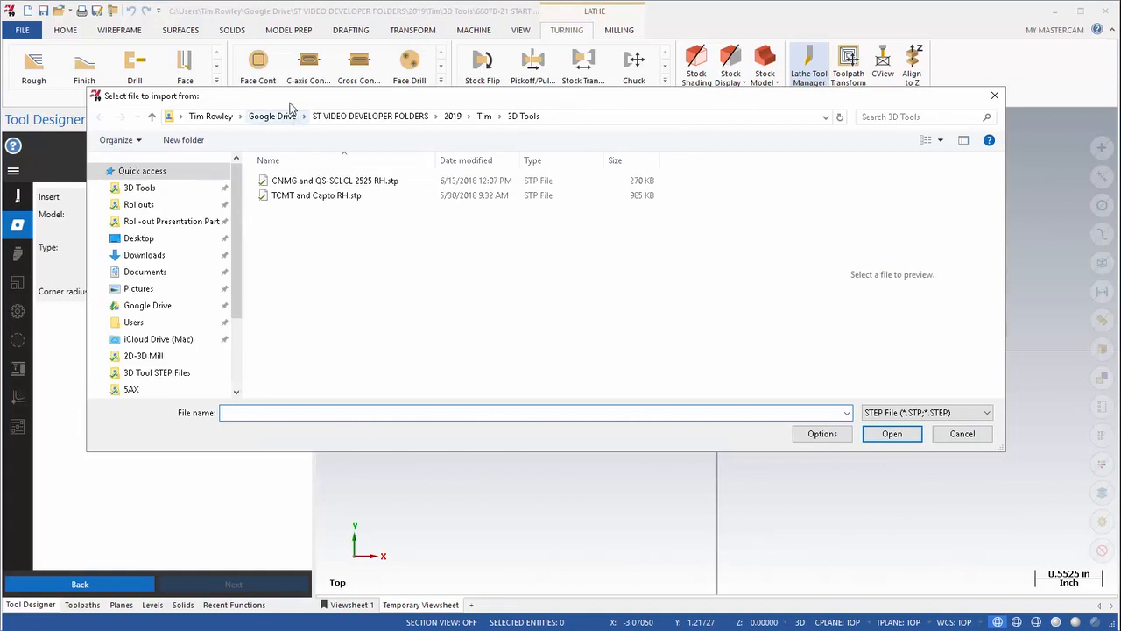
pyautogui.moveTo(291, 105); pyautogui.dragTo(362, 124)
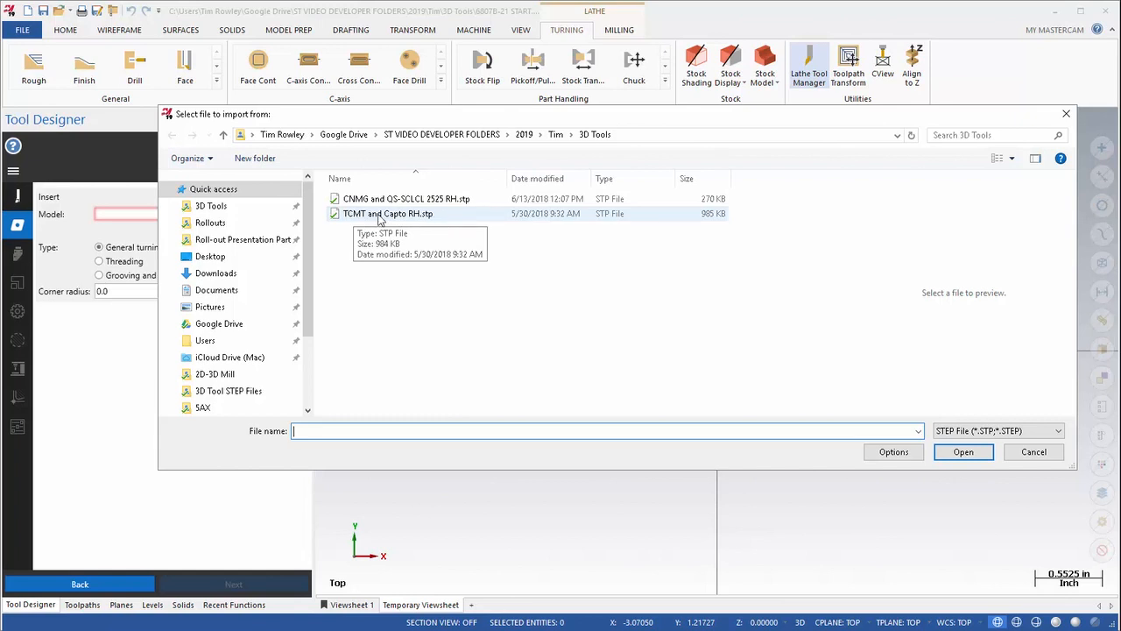
pyautogui.click(405, 218)
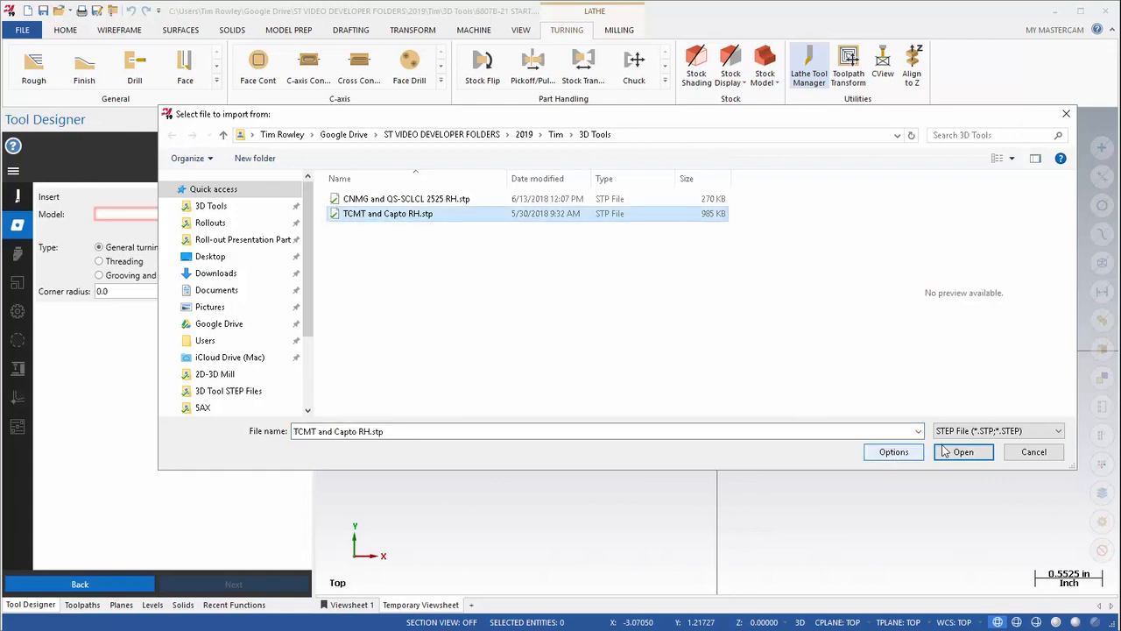
pyautogui.click(890, 453)
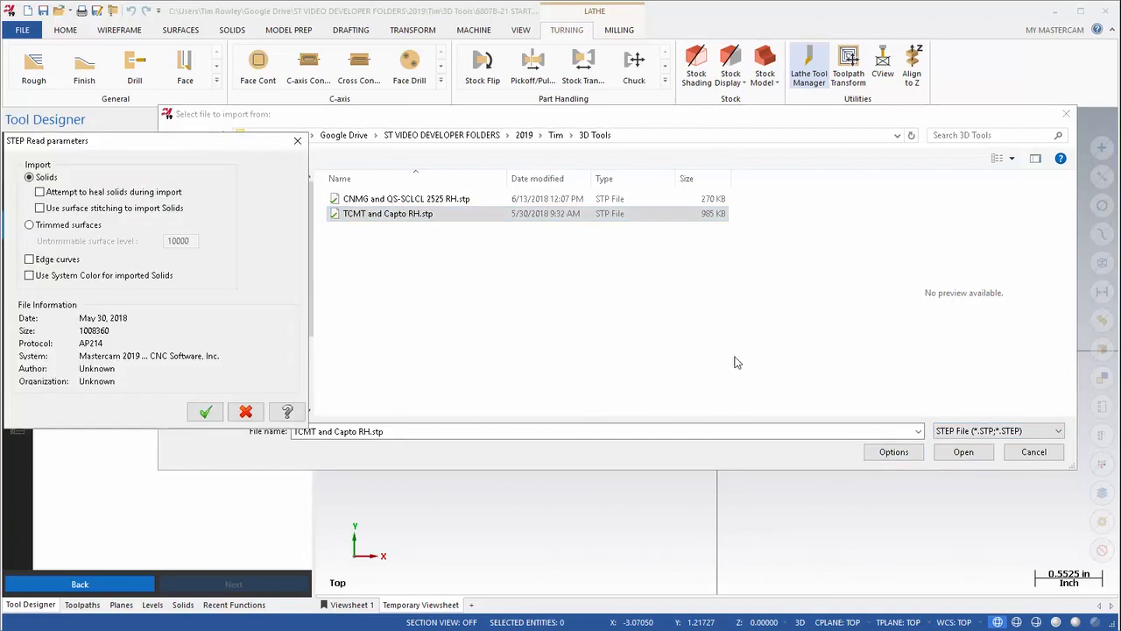
pyautogui.moveTo(185, 149); pyautogui.dragTo(556, 171)
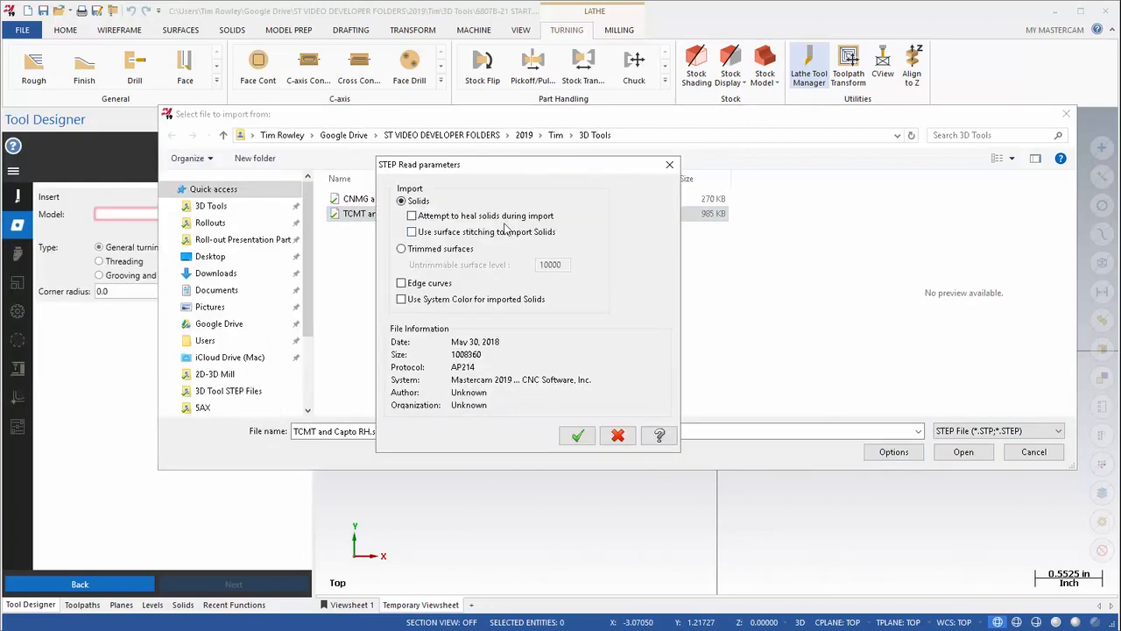
pyautogui.click(447, 221)
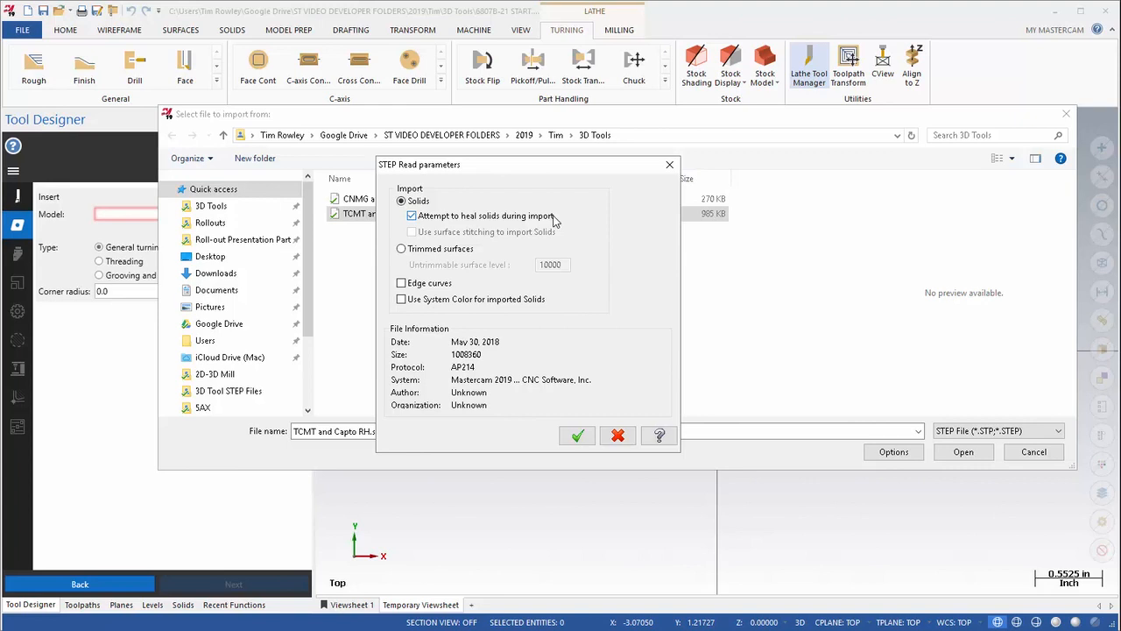
pyautogui.click(576, 437)
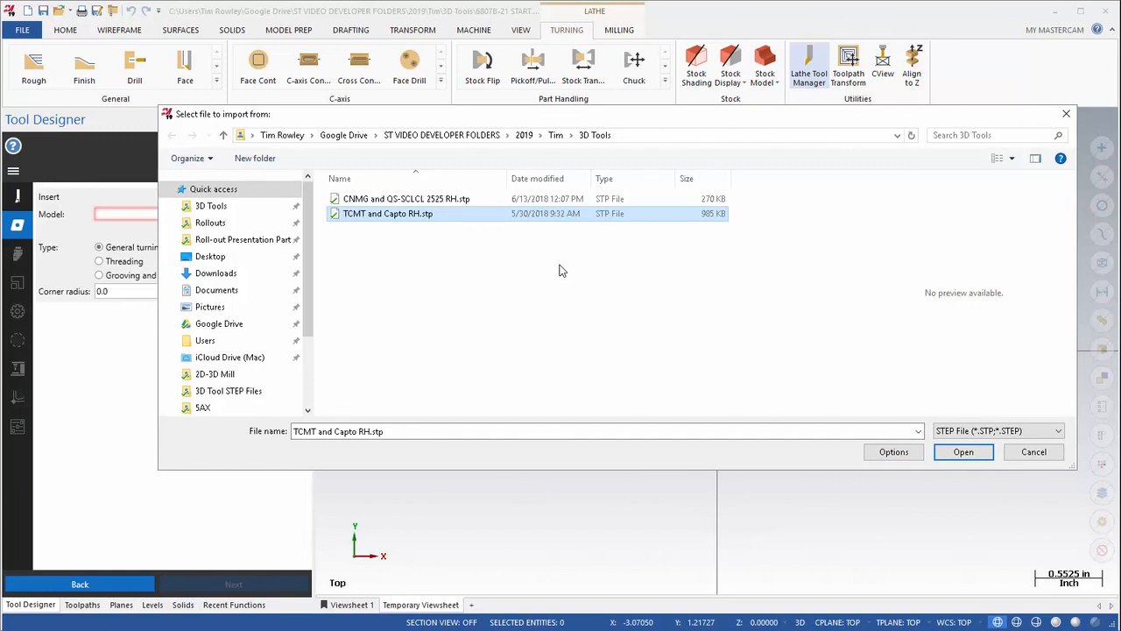
pyautogui.click(960, 452)
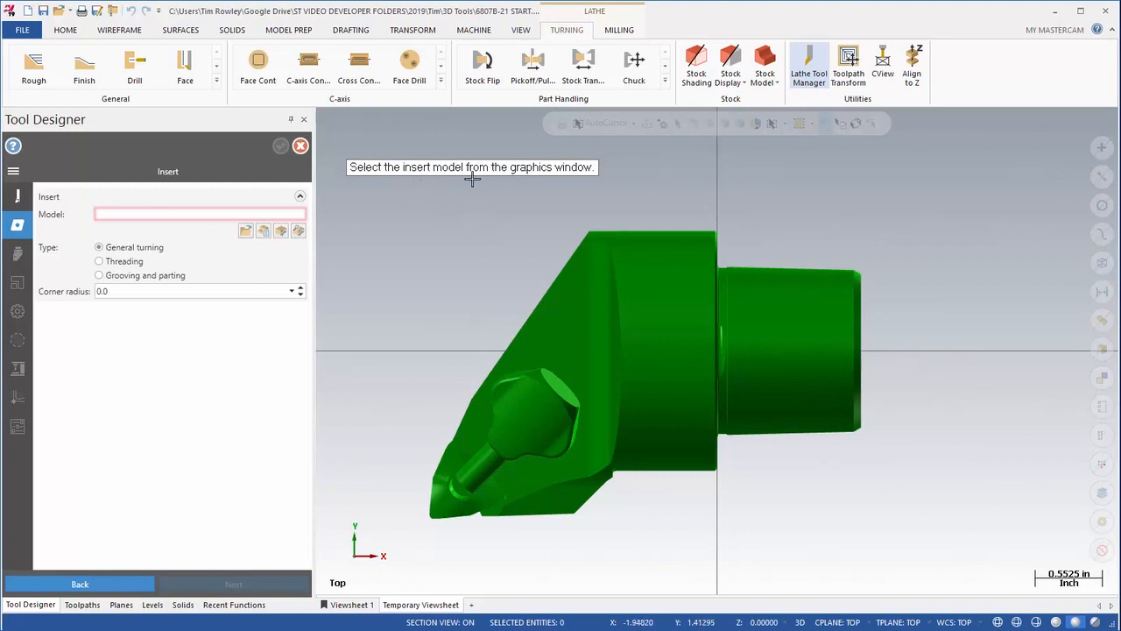
pyautogui.scroll(3, 430, 535)
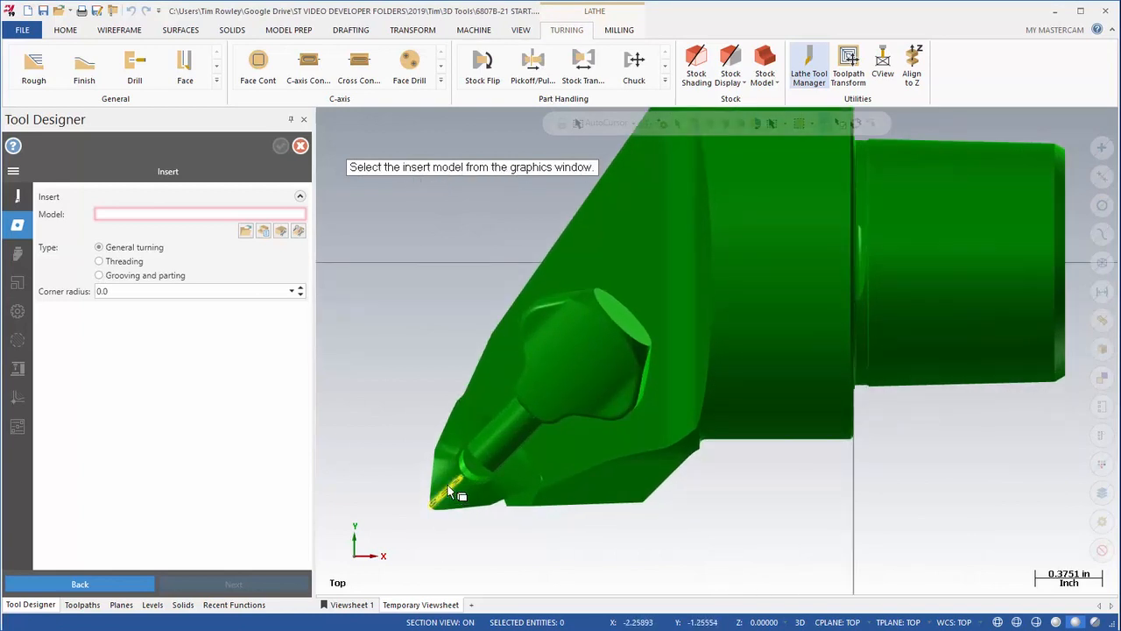
pyautogui.click(447, 482)
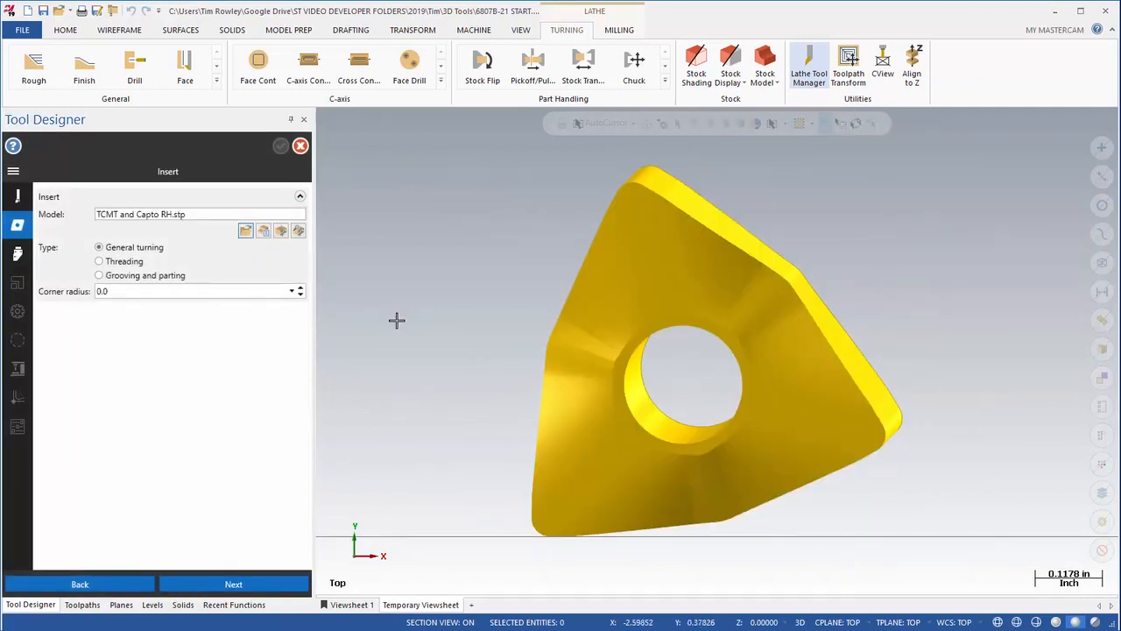
# Take the insert's corner radius from its upper rounded corner face and proceed to the holder definition.
pyautogui.click(130, 291)
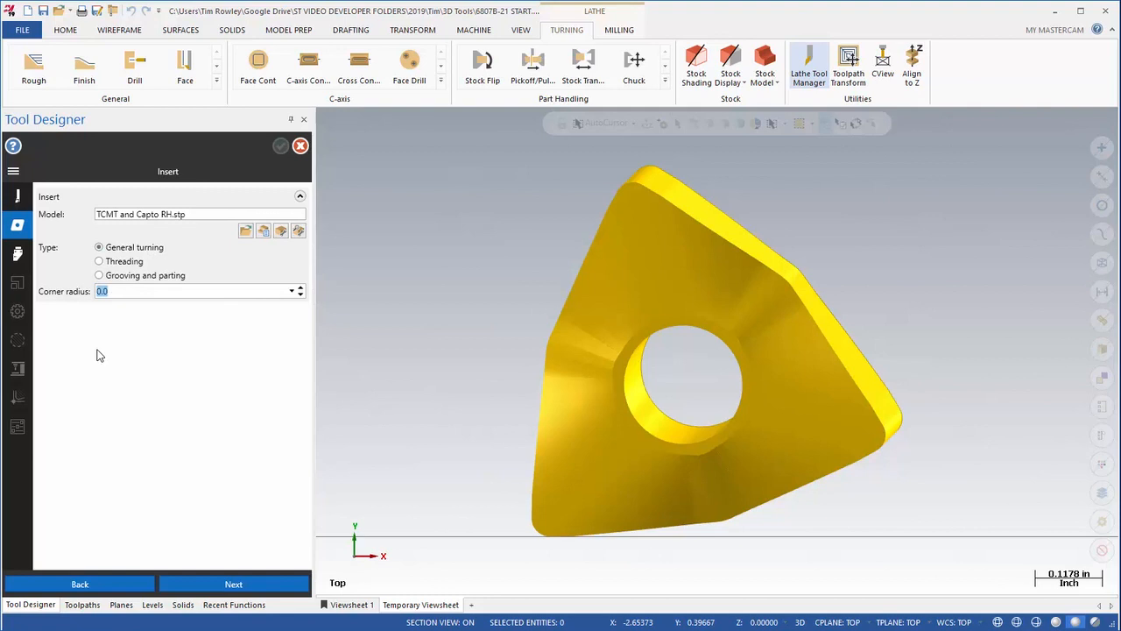
pyautogui.write('R')
pyautogui.press('Return')
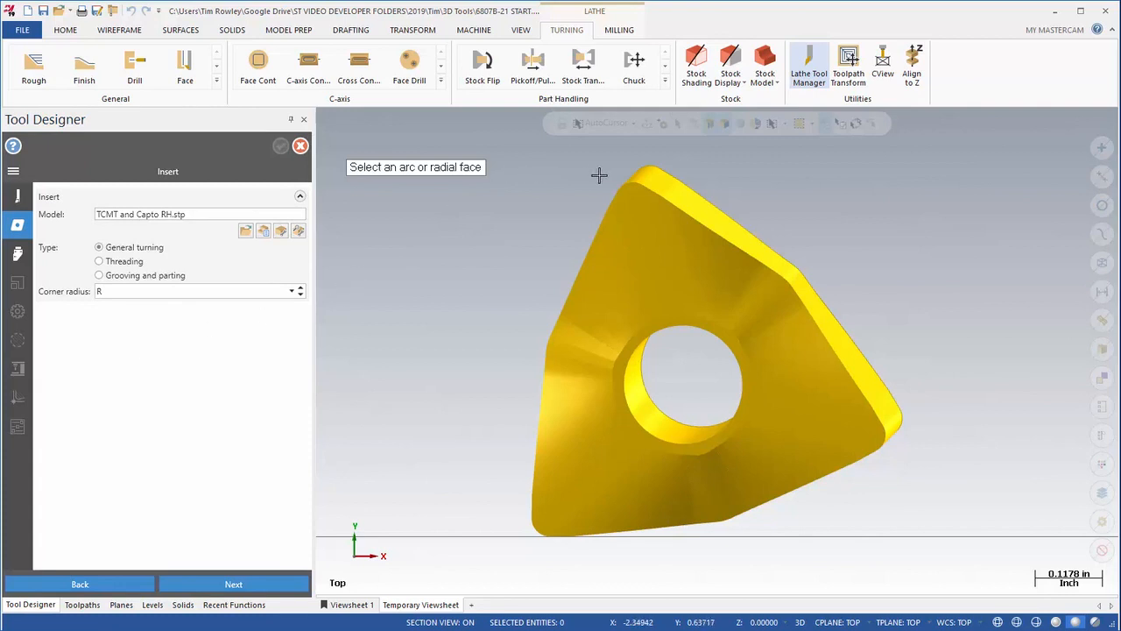
pyautogui.scroll(1, 638, 167)
pyautogui.scroll(1, 637, 167)
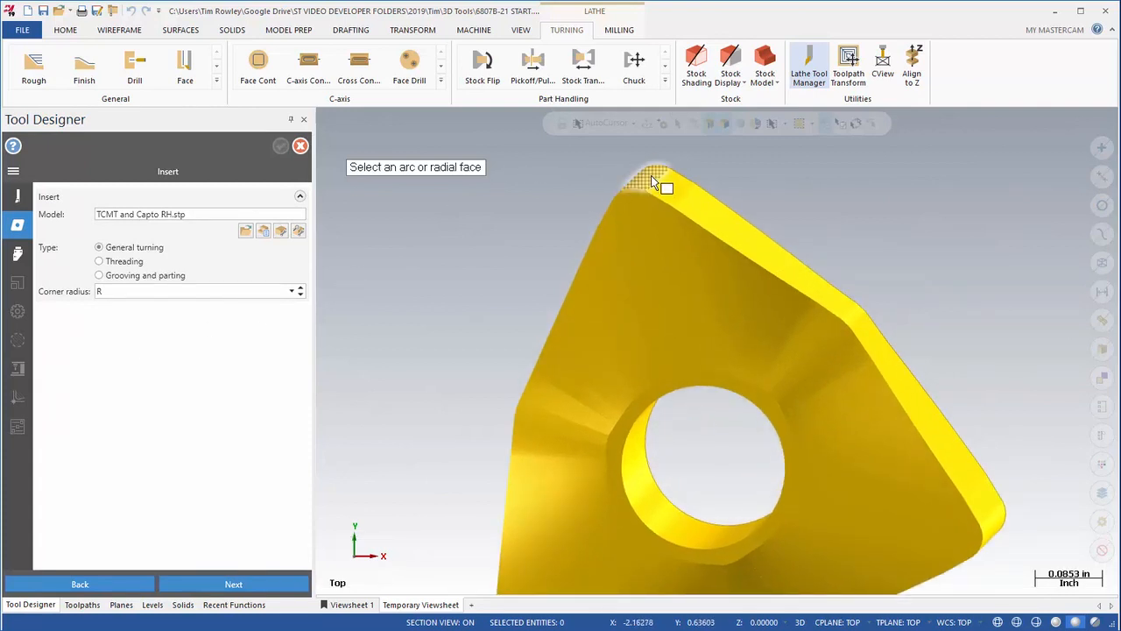
pyautogui.click(651, 181)
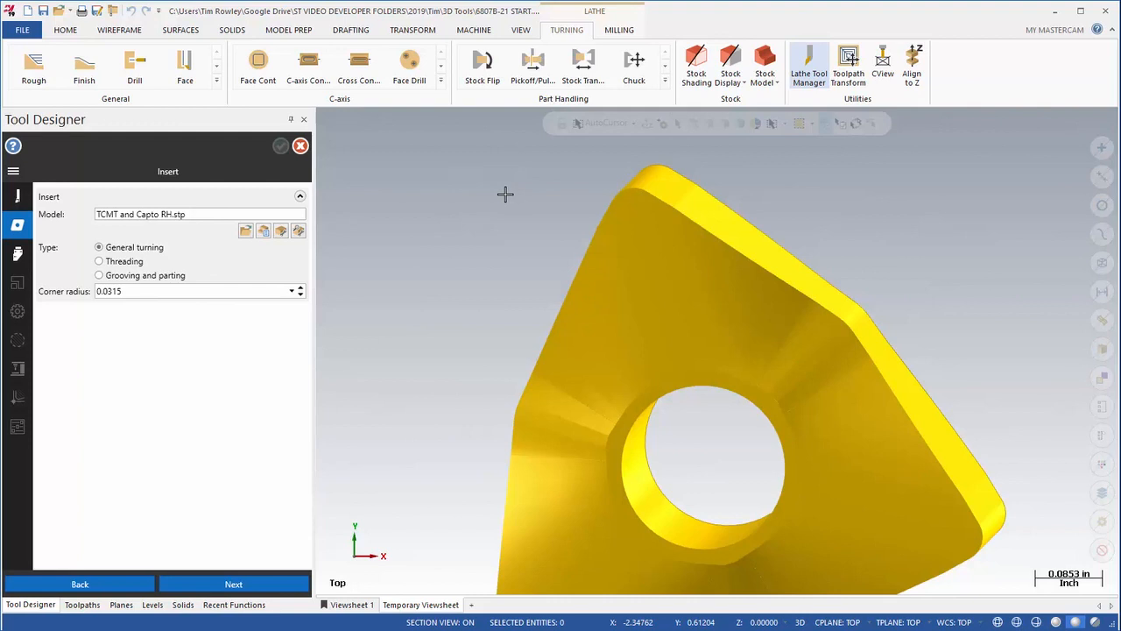
pyautogui.scroll(-3, 504, 193)
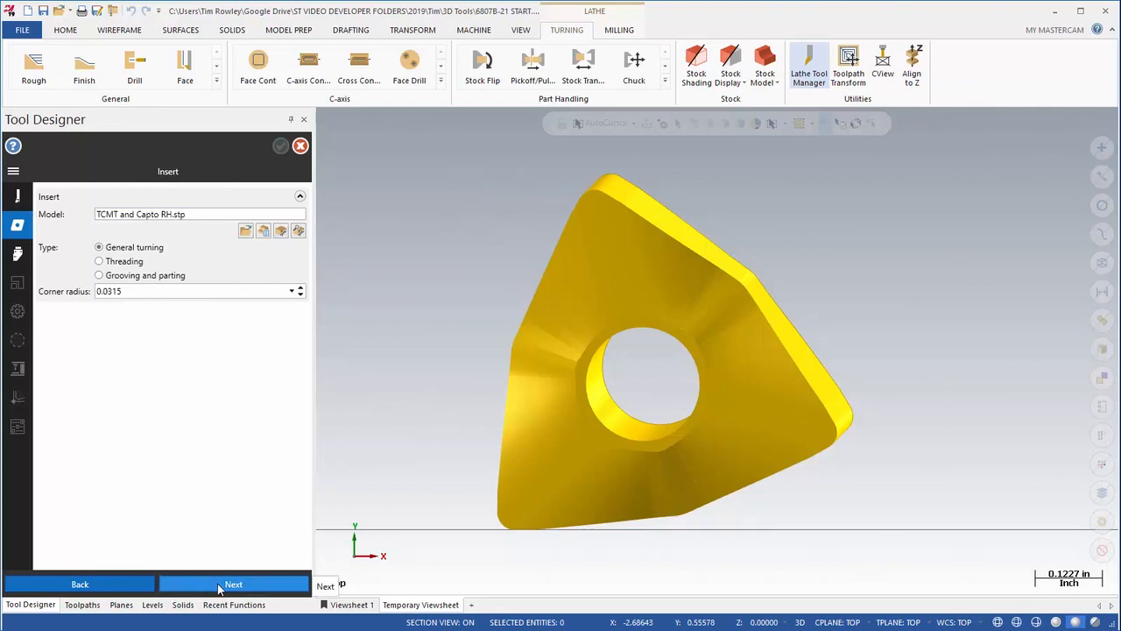
pyautogui.click(217, 583)
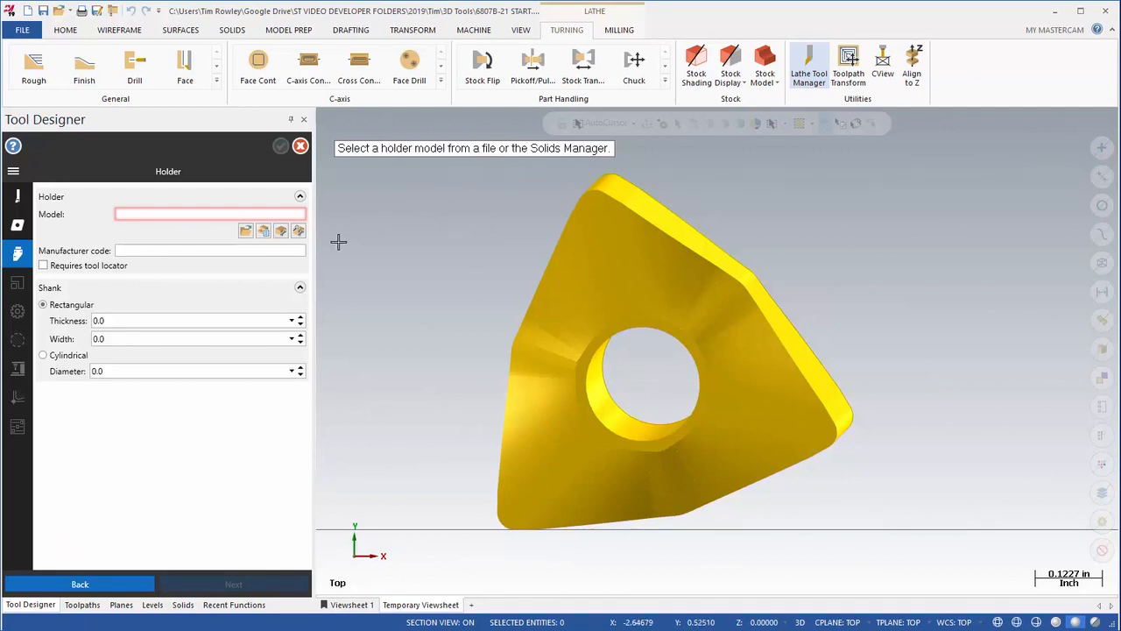
# Import TCMT and Capto RH.stp with solid healing enabled and accept the selected solids as the holder model.
pyautogui.click(246, 232)
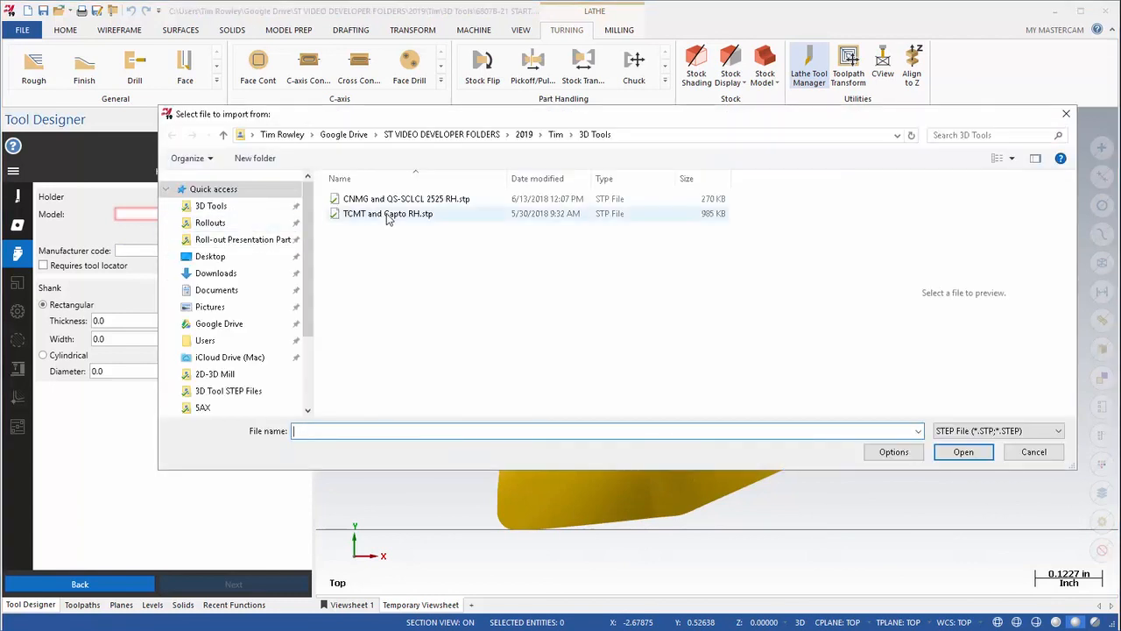
pyautogui.click(388, 216)
pyautogui.click(888, 455)
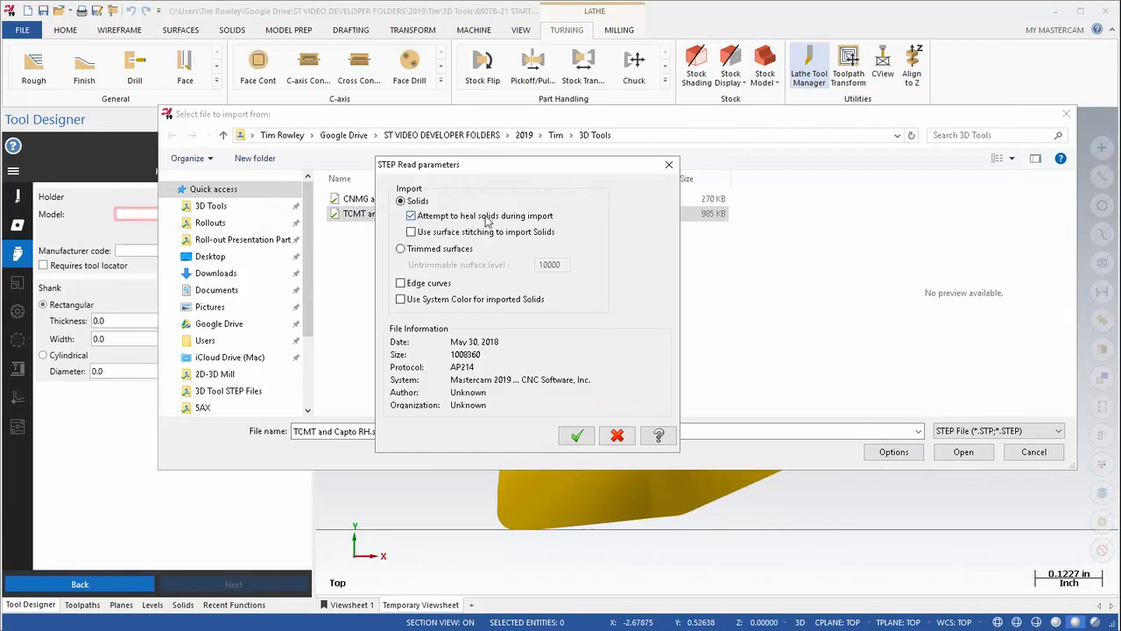
pyautogui.click(576, 437)
pyautogui.click(964, 452)
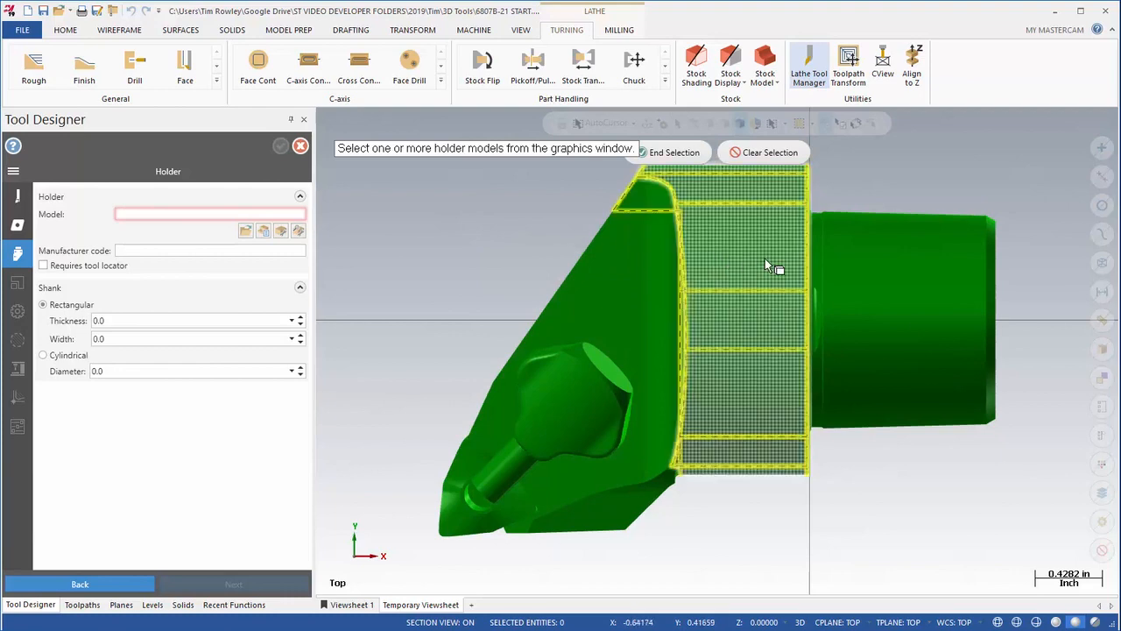
pyautogui.click(675, 154)
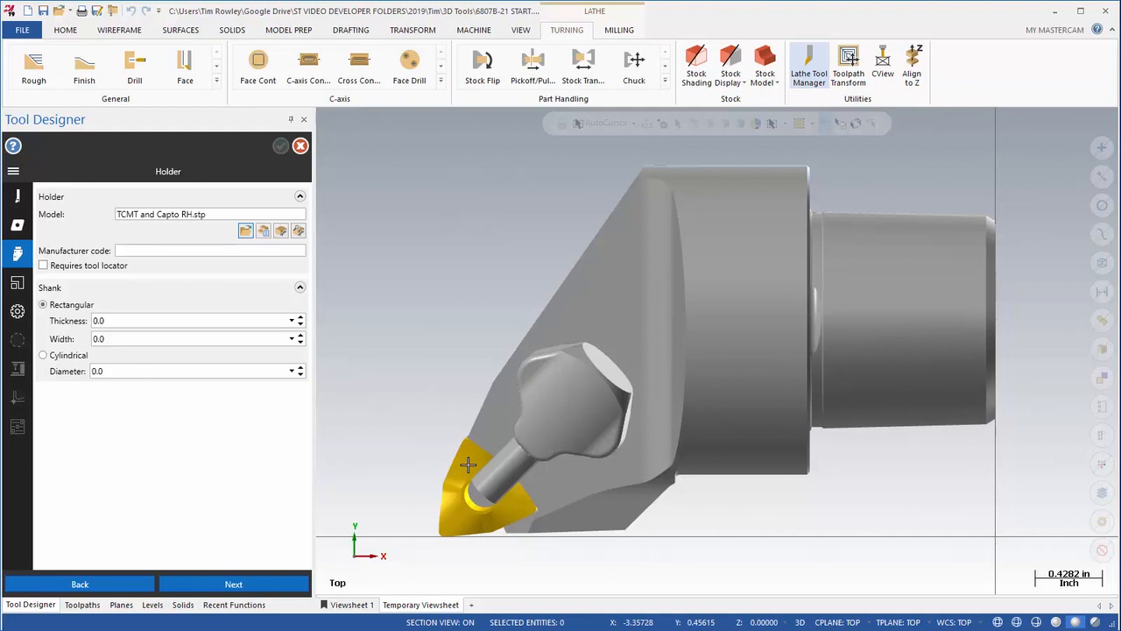
pyautogui.scroll(1, 432, 286)
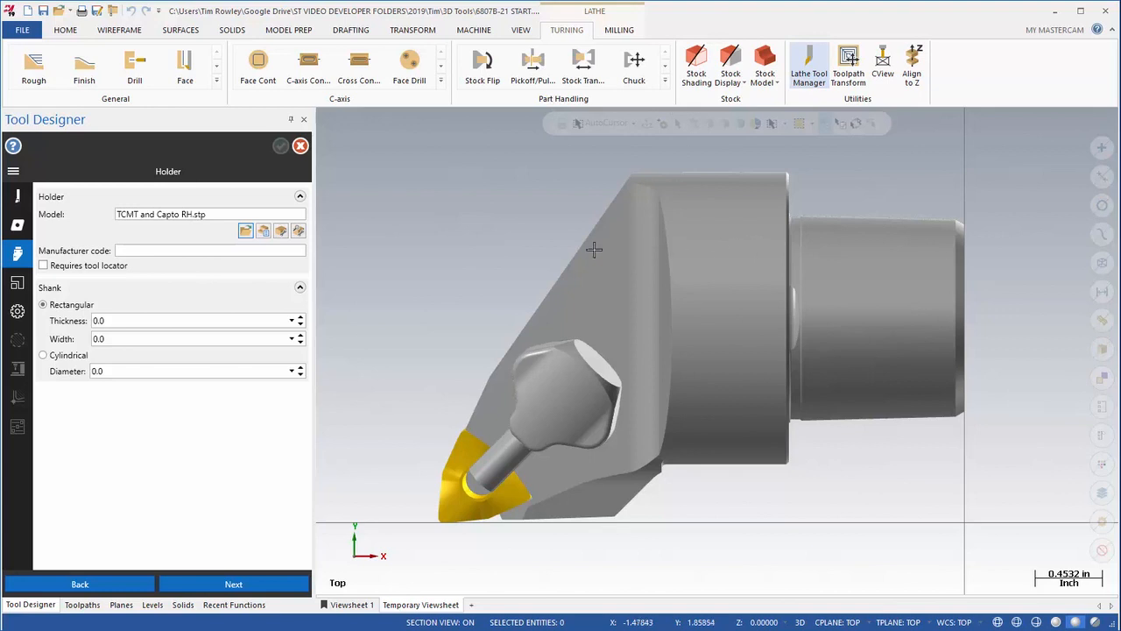
# Return to the insert definition and preview its body for small entities with all five repair tolerances set to 0.0011.
pyautogui.click(17, 226)
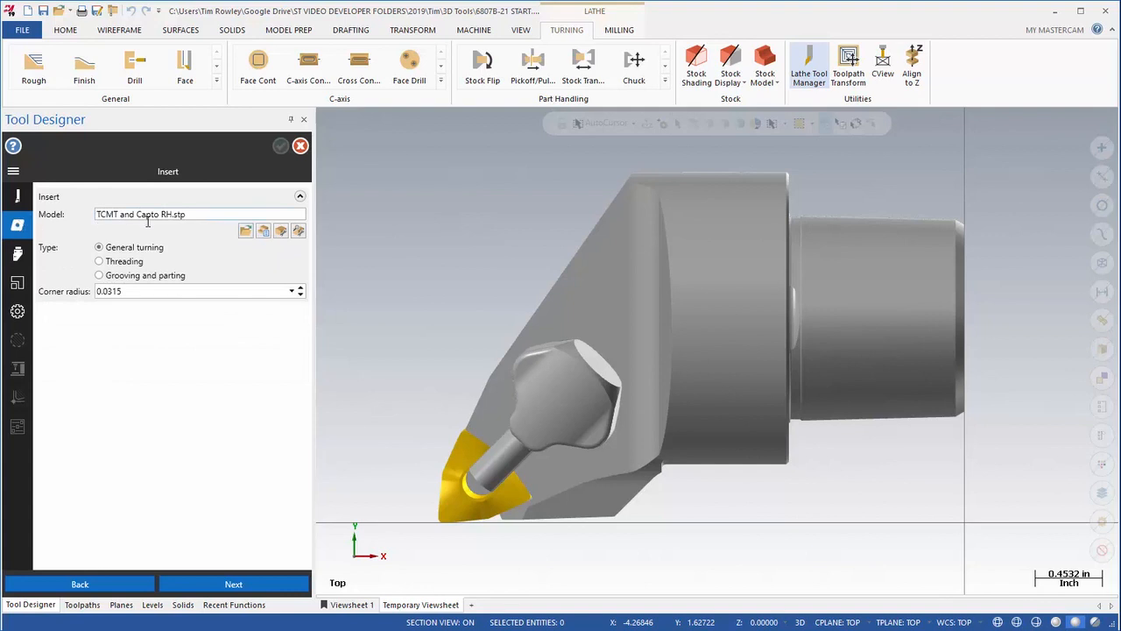
pyautogui.click(298, 231)
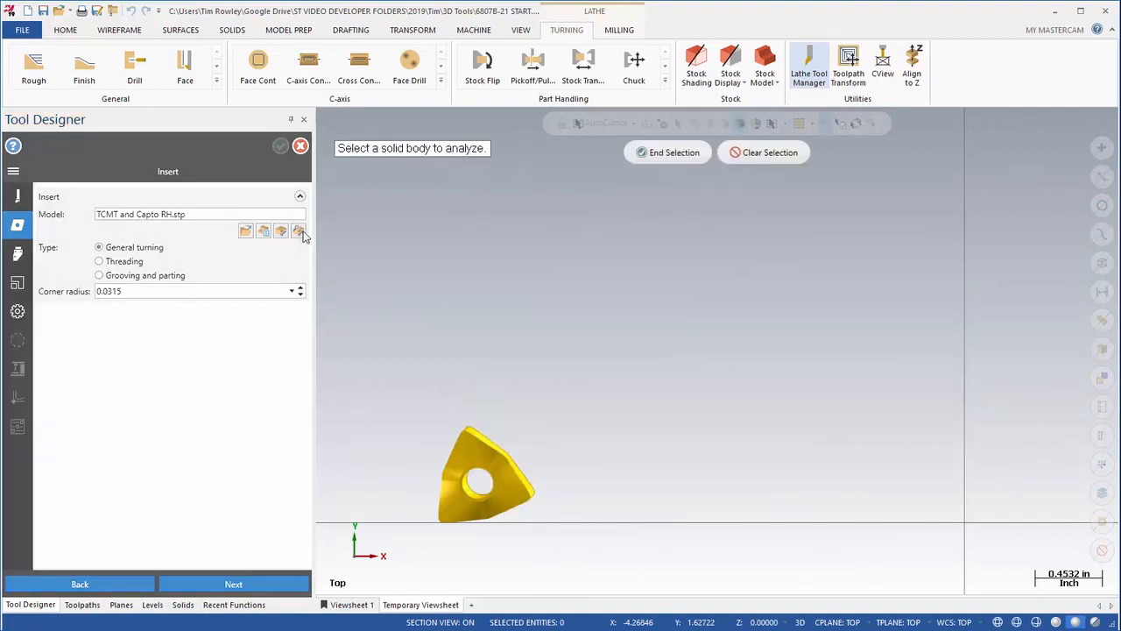
pyautogui.click(460, 448)
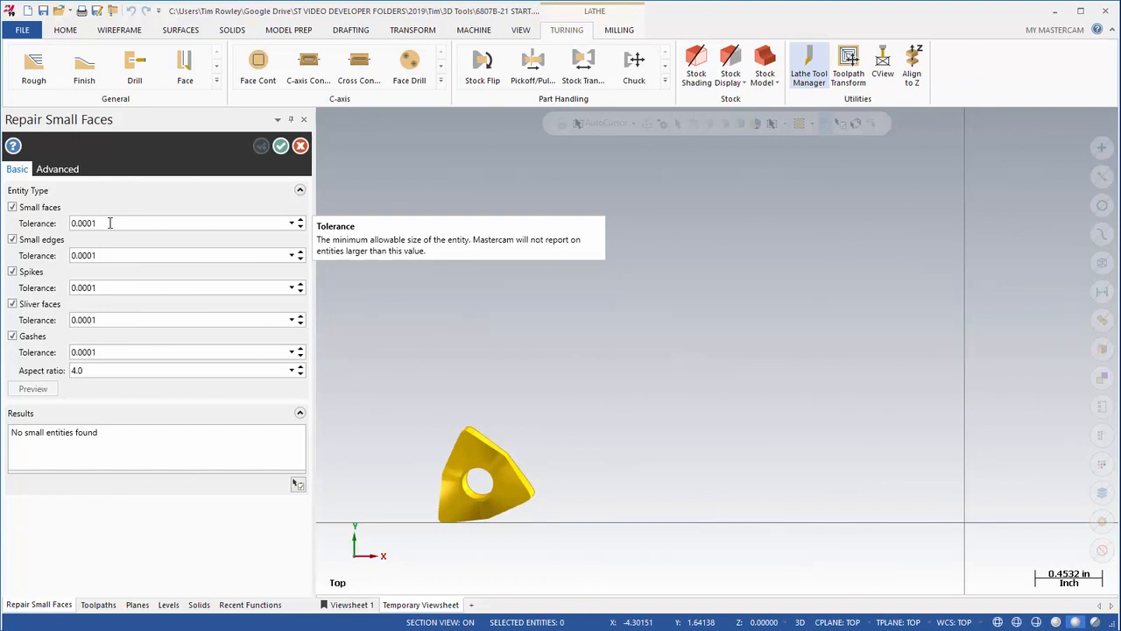
pyautogui.click(300, 220)
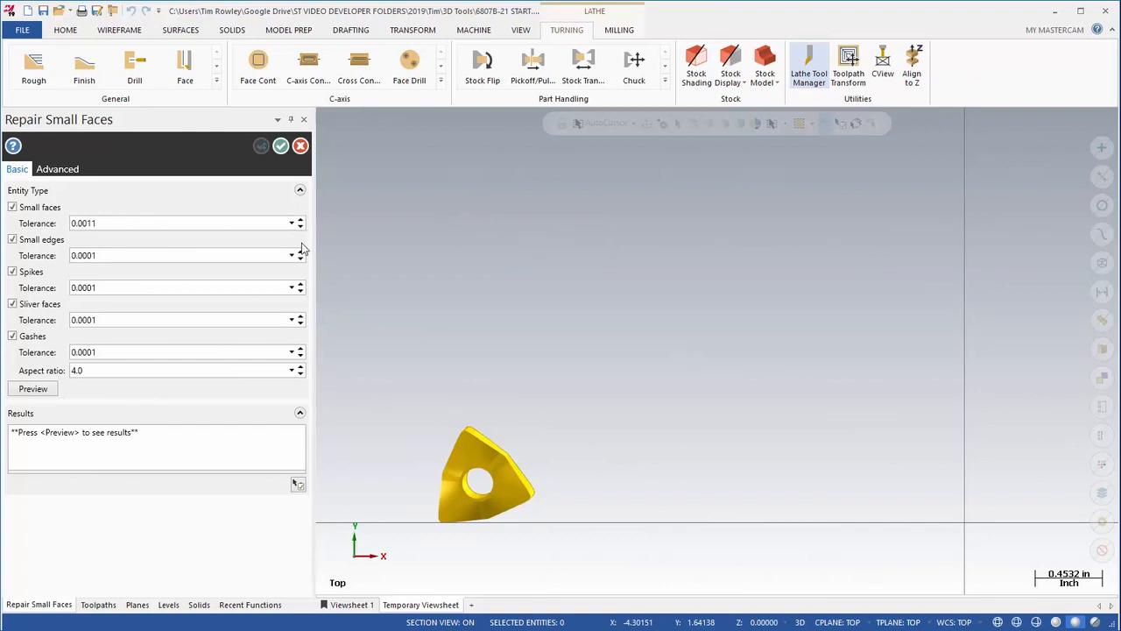
pyautogui.click(301, 252)
pyautogui.click(300, 284)
pyautogui.click(300, 349)
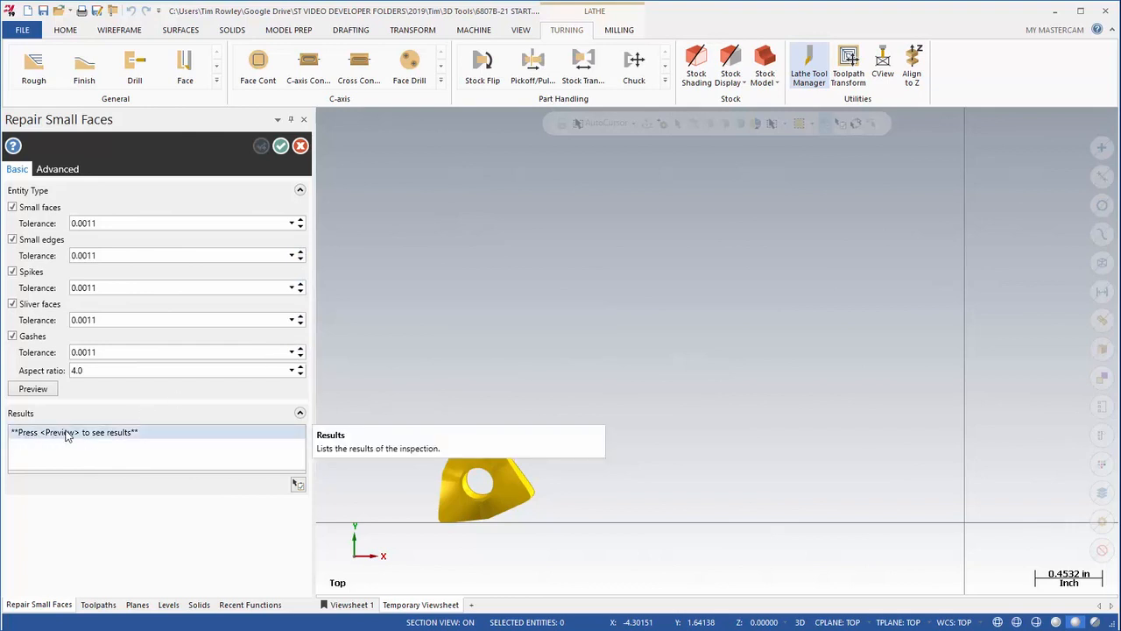
pyautogui.click(35, 389)
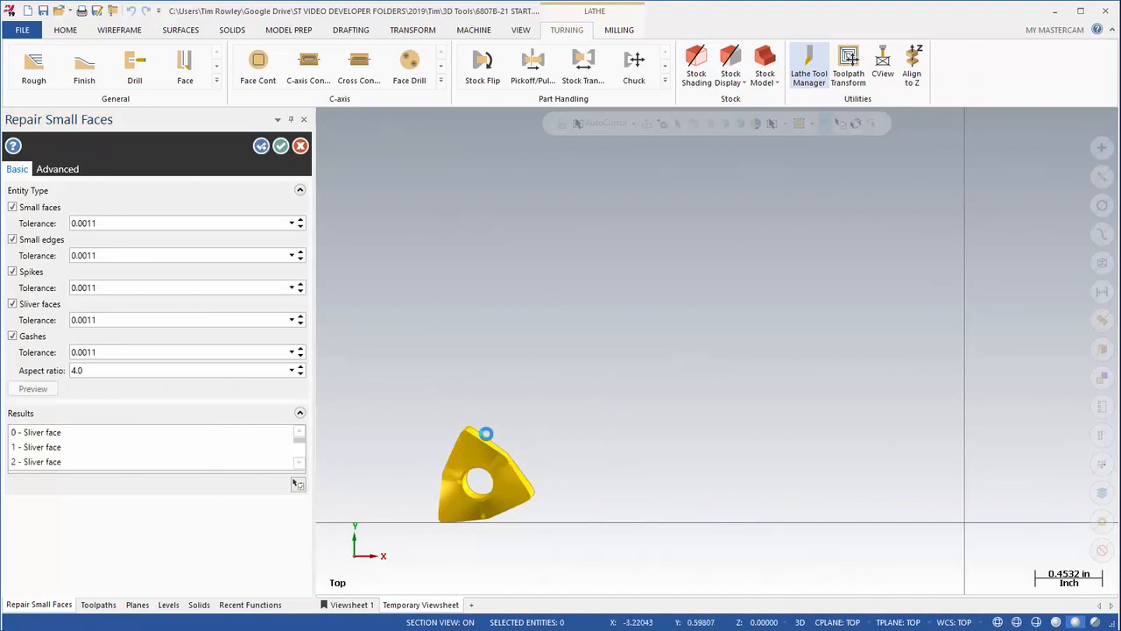
# Review the first three sliver faces found on the insert and apply the small-face repair.
pyautogui.scroll(3, 464, 519)
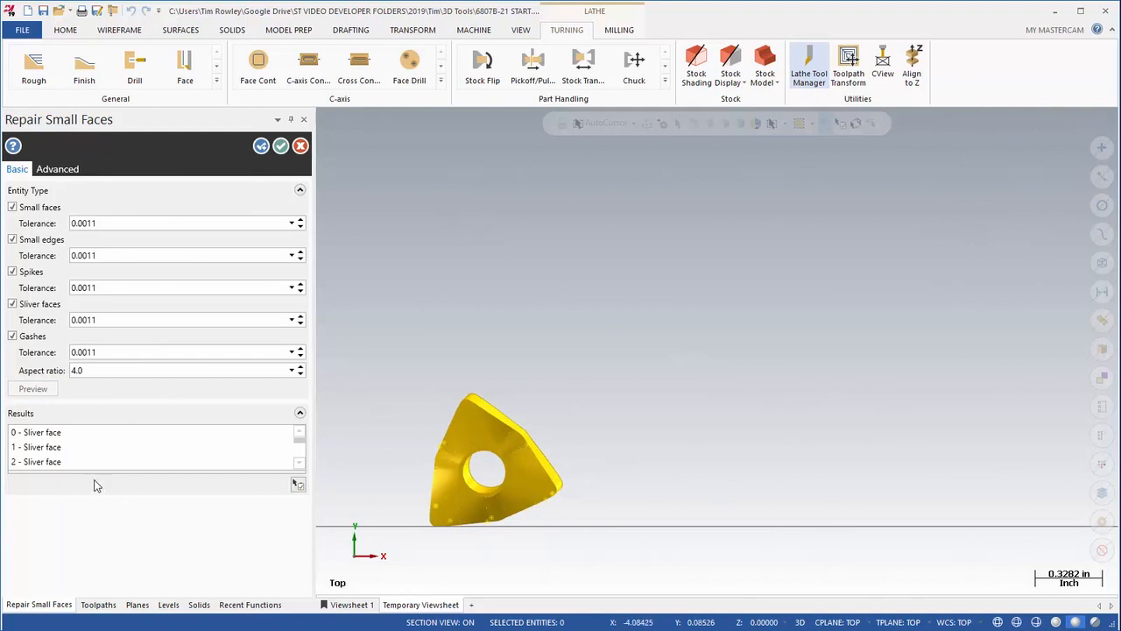
pyautogui.click(60, 436)
pyautogui.click(61, 447)
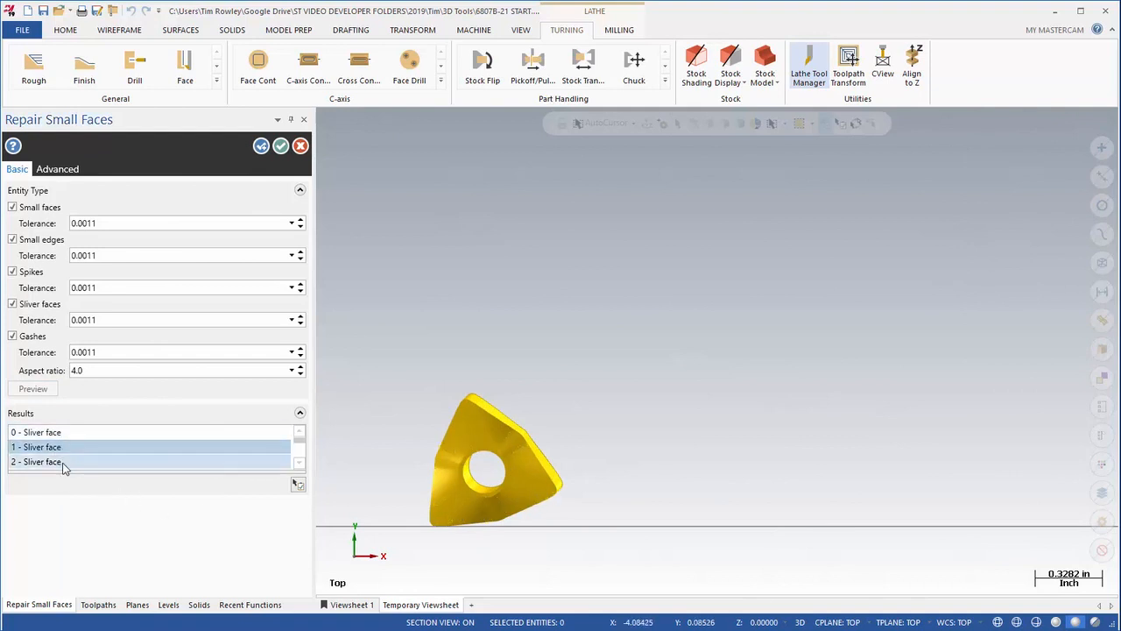
pyautogui.click(63, 462)
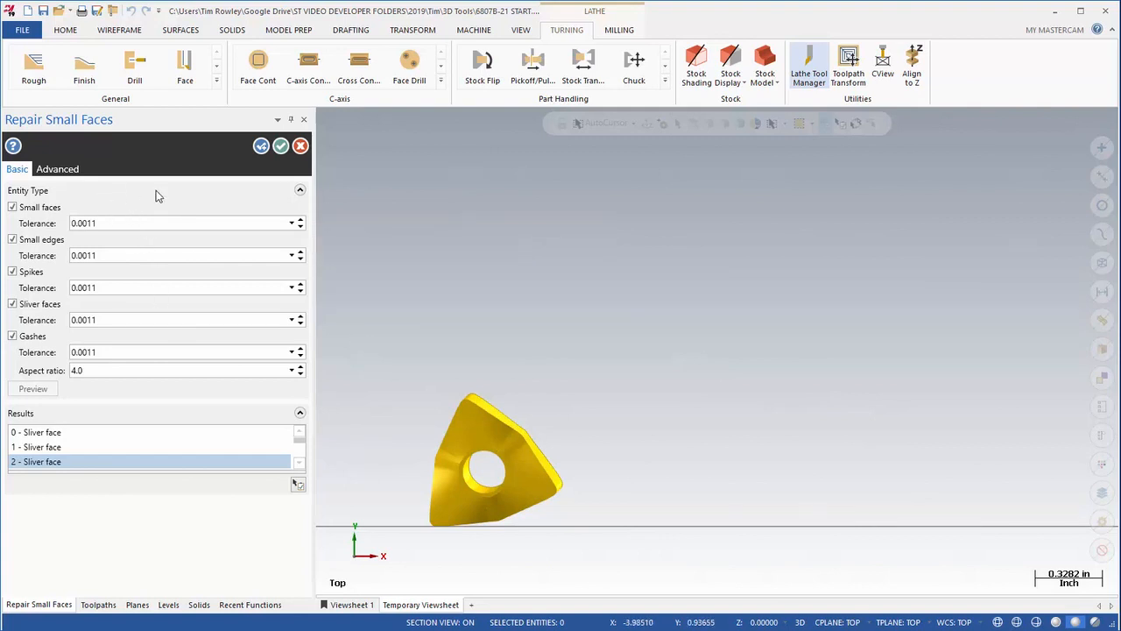
pyautogui.click(281, 147)
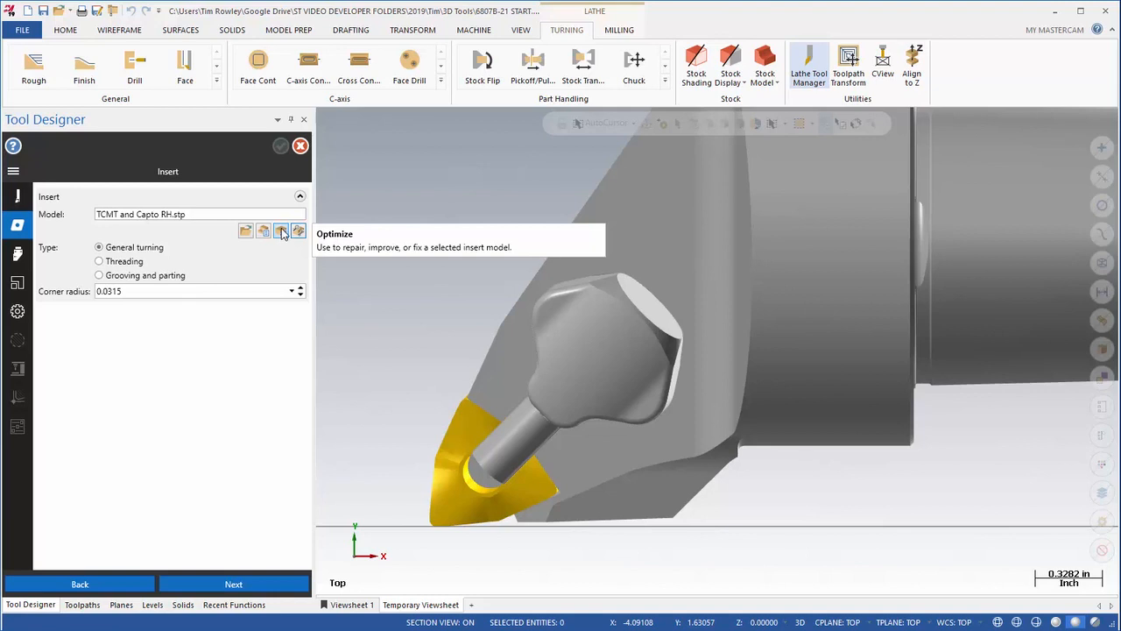
# Optimize the insert model and acknowledge the result.
pyautogui.click(281, 231)
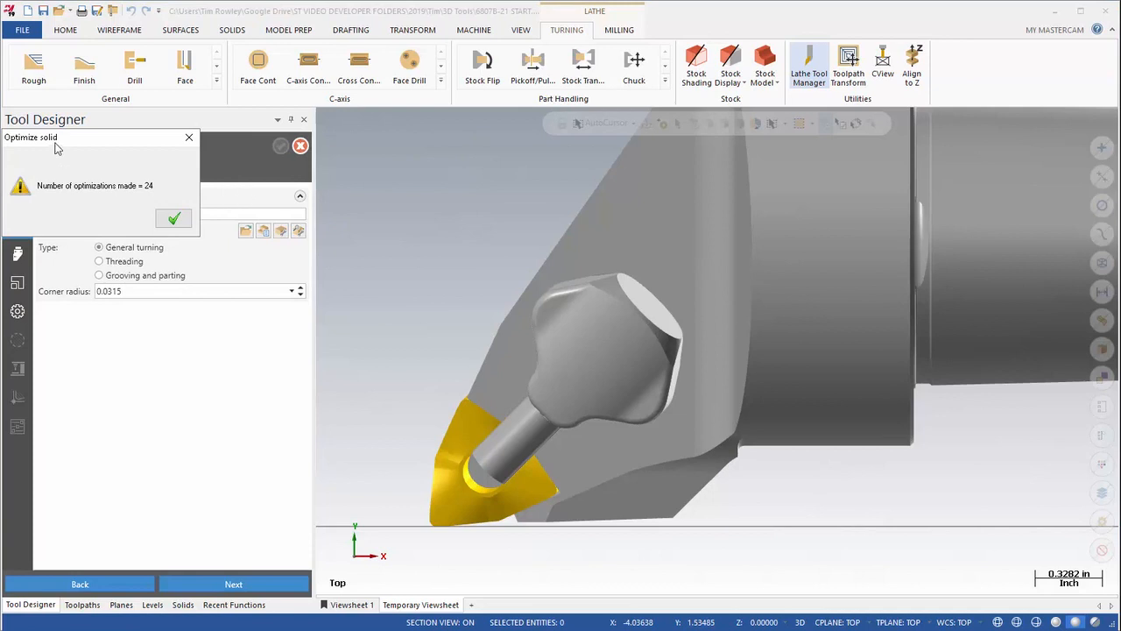
pyautogui.moveTo(79, 144); pyautogui.dragTo(184, 213)
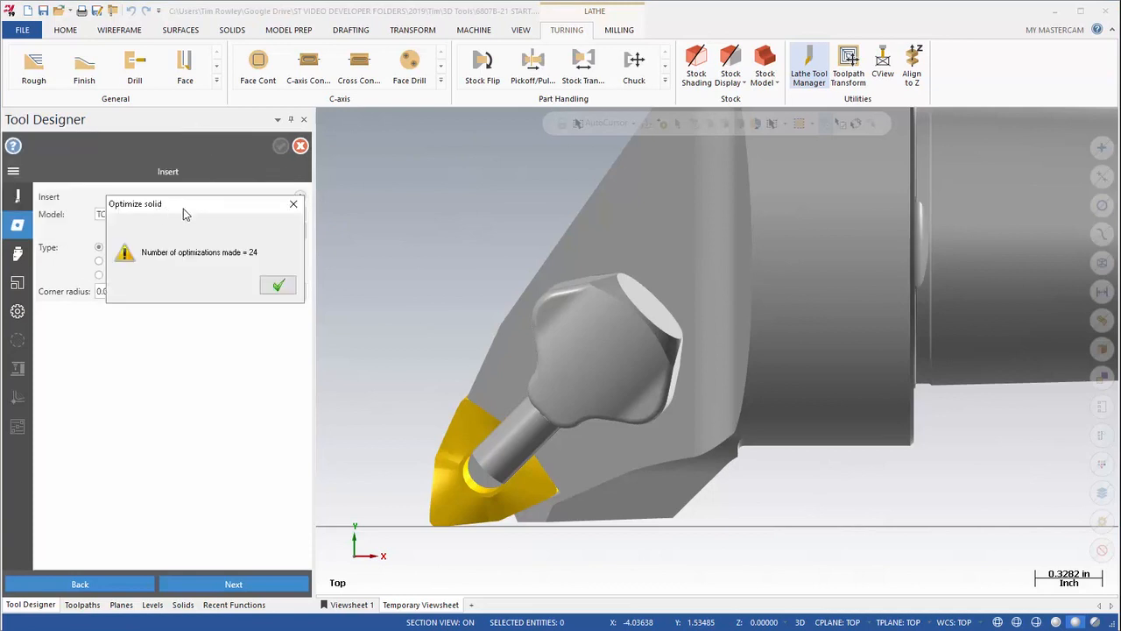
pyautogui.click(277, 287)
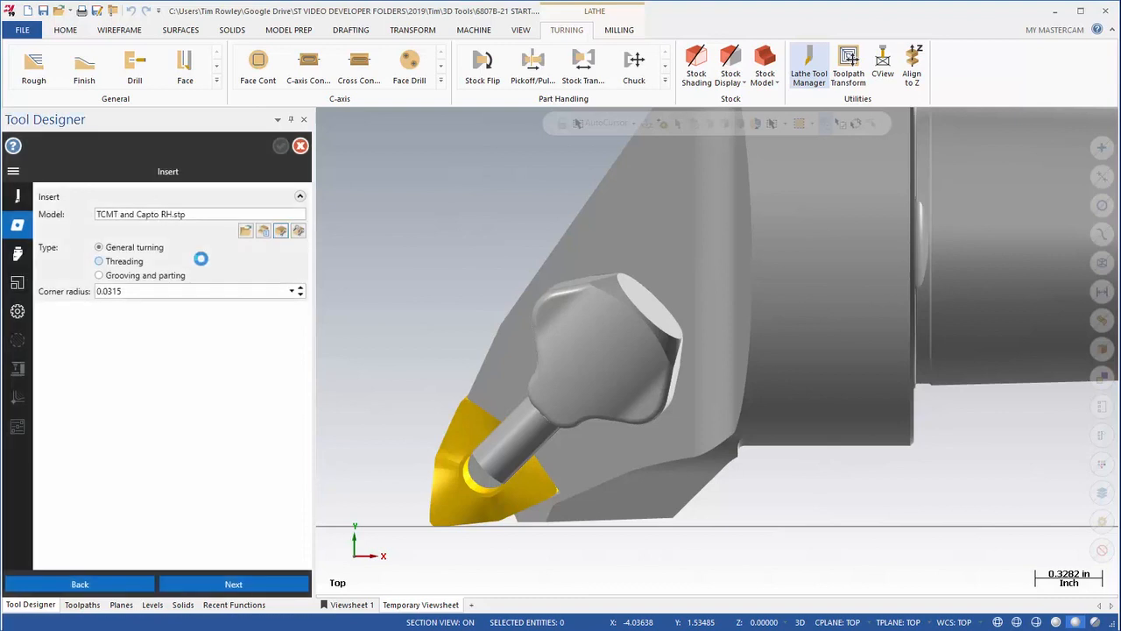
# In the holder definition, repair the small faces of the holder body and optimize the holder model.
pyautogui.click(20, 255)
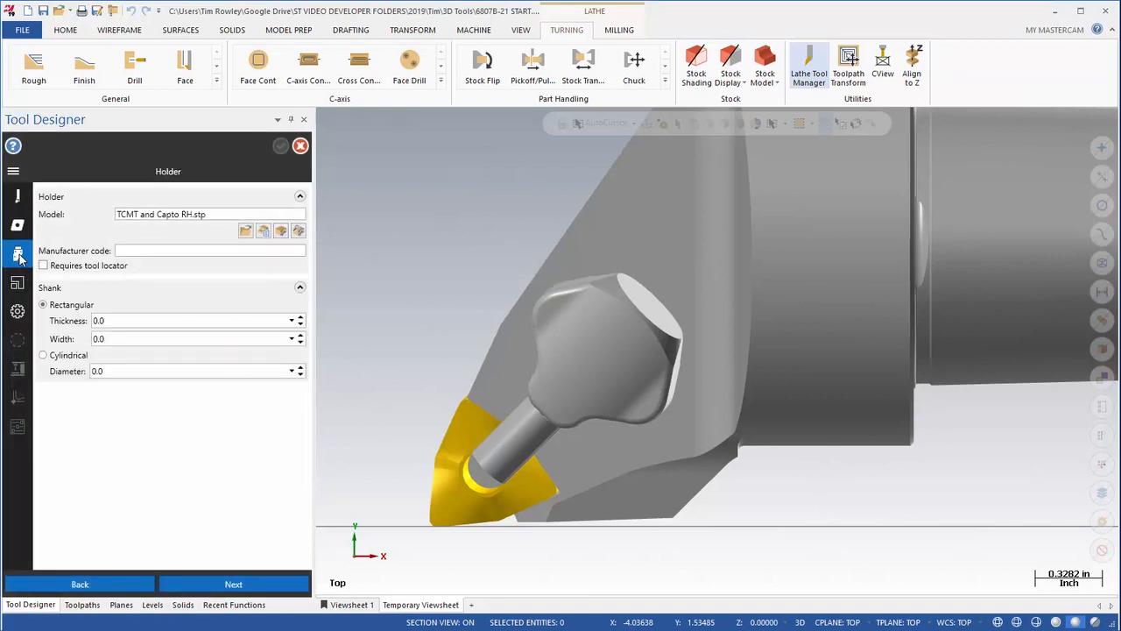
pyautogui.click(298, 231)
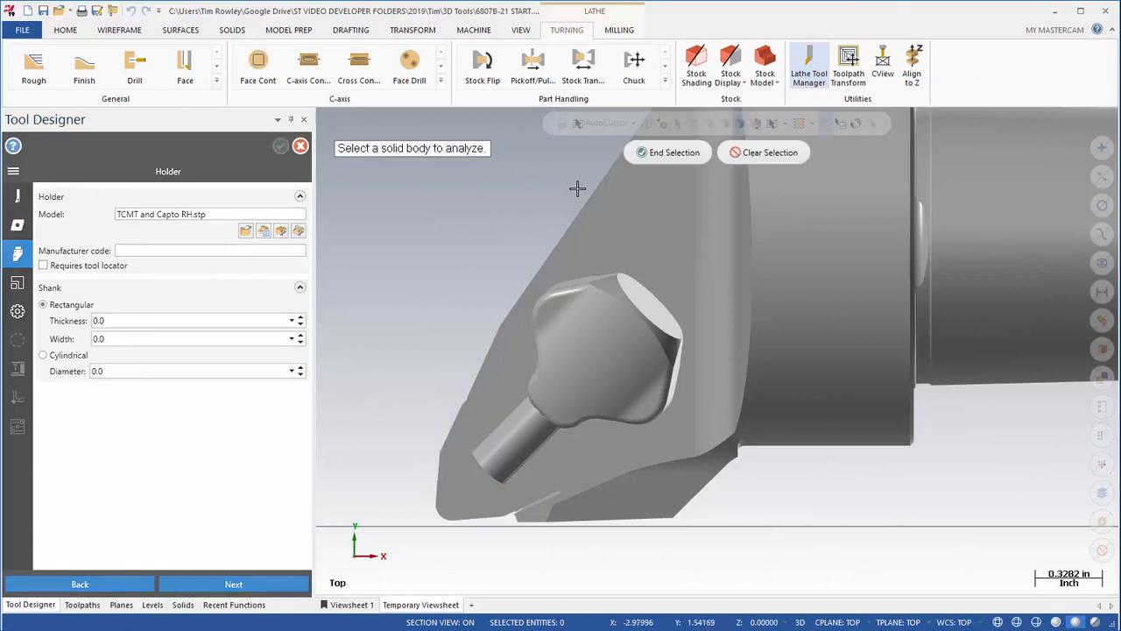
pyautogui.click(697, 217)
pyautogui.click(668, 149)
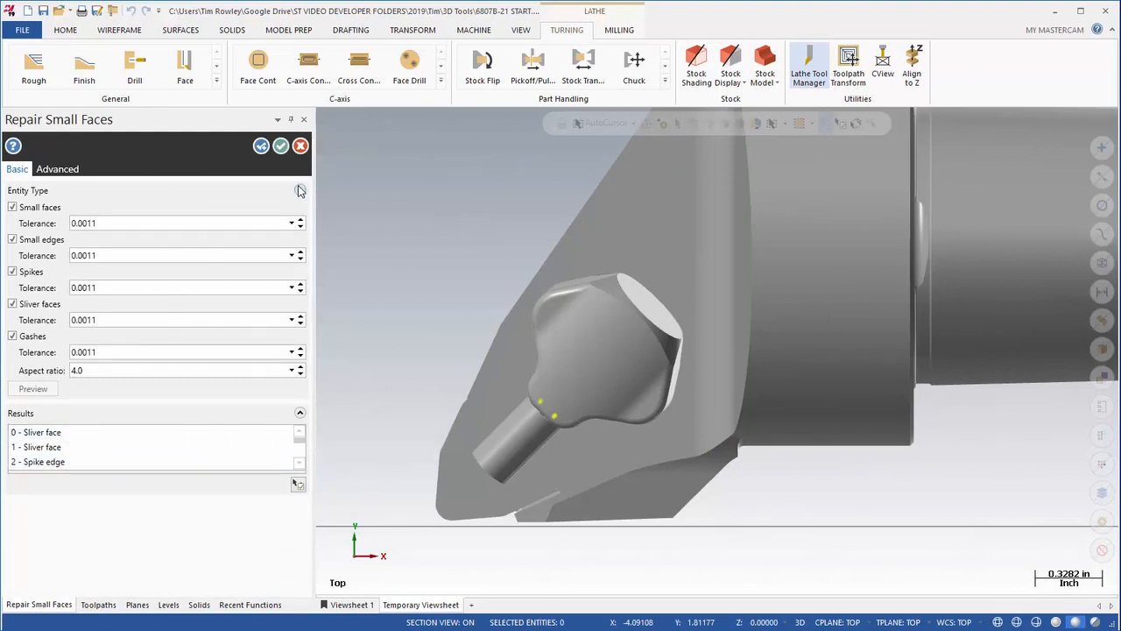
pyautogui.click(281, 145)
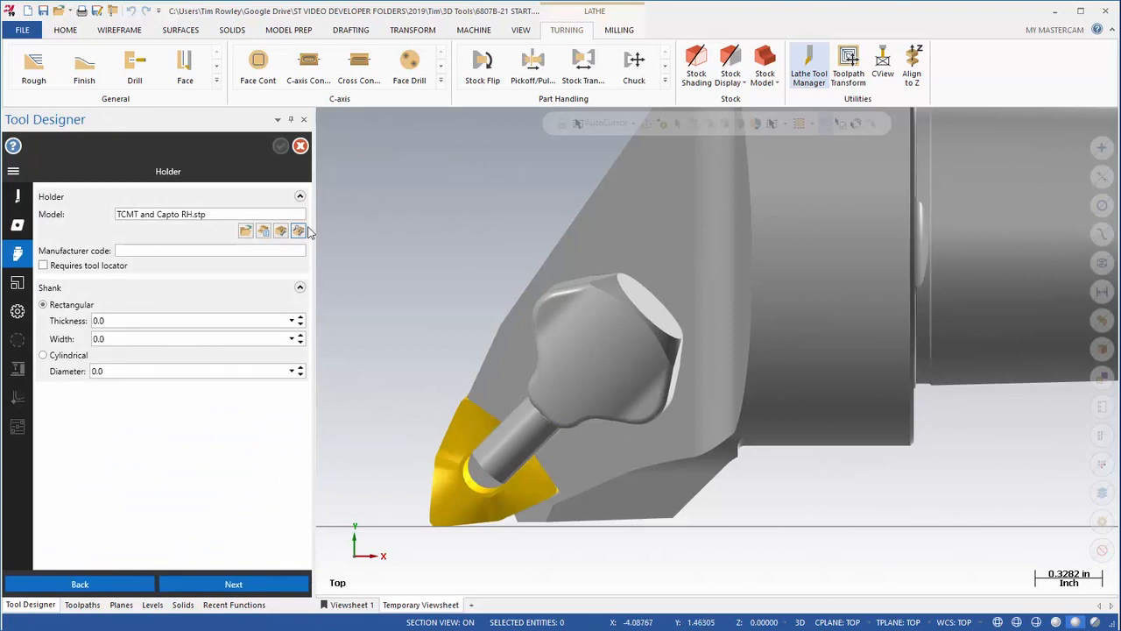
pyautogui.click(281, 231)
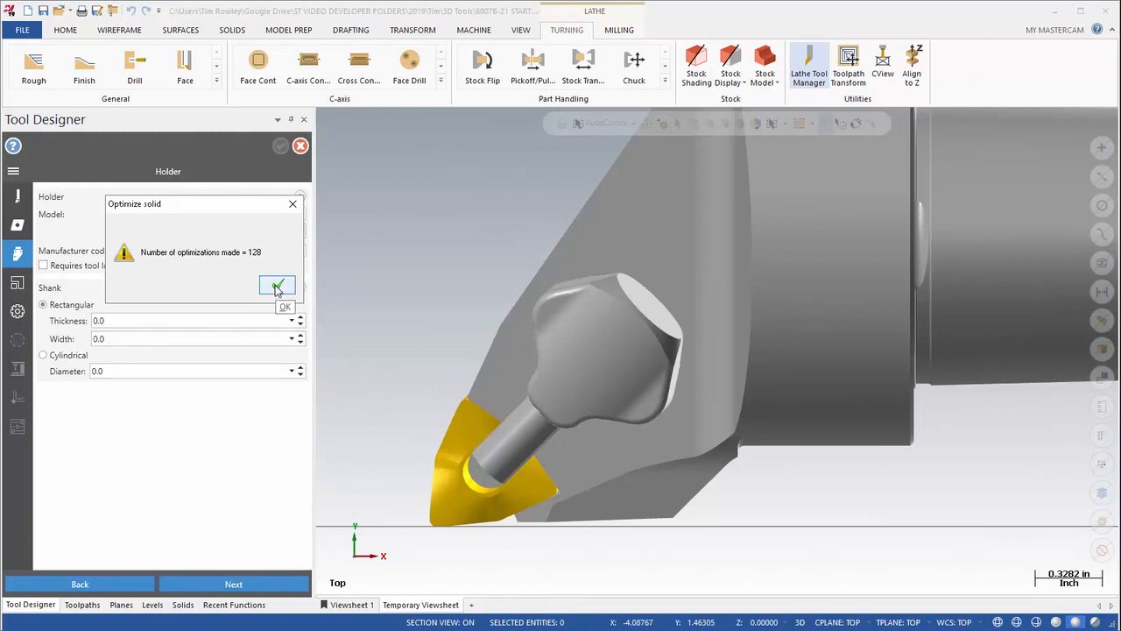
pyautogui.click(277, 287)
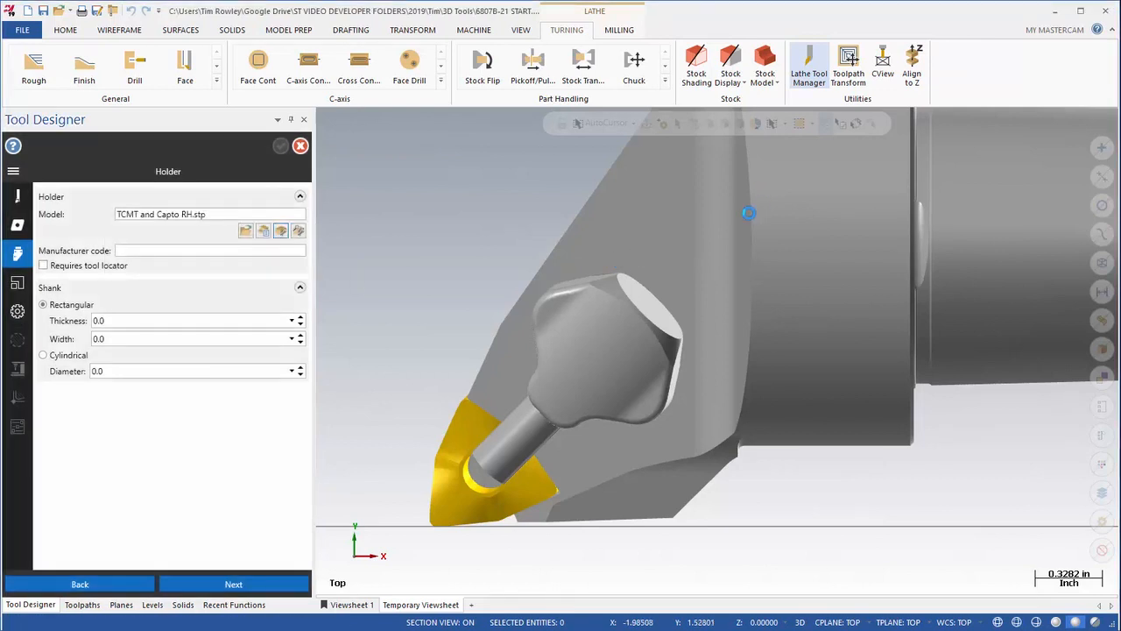
# Define the holder shank as cylindrical and take its diameter from the radial groove face where the shank meets the collar.
pyautogui.scroll(-1, 546, 190)
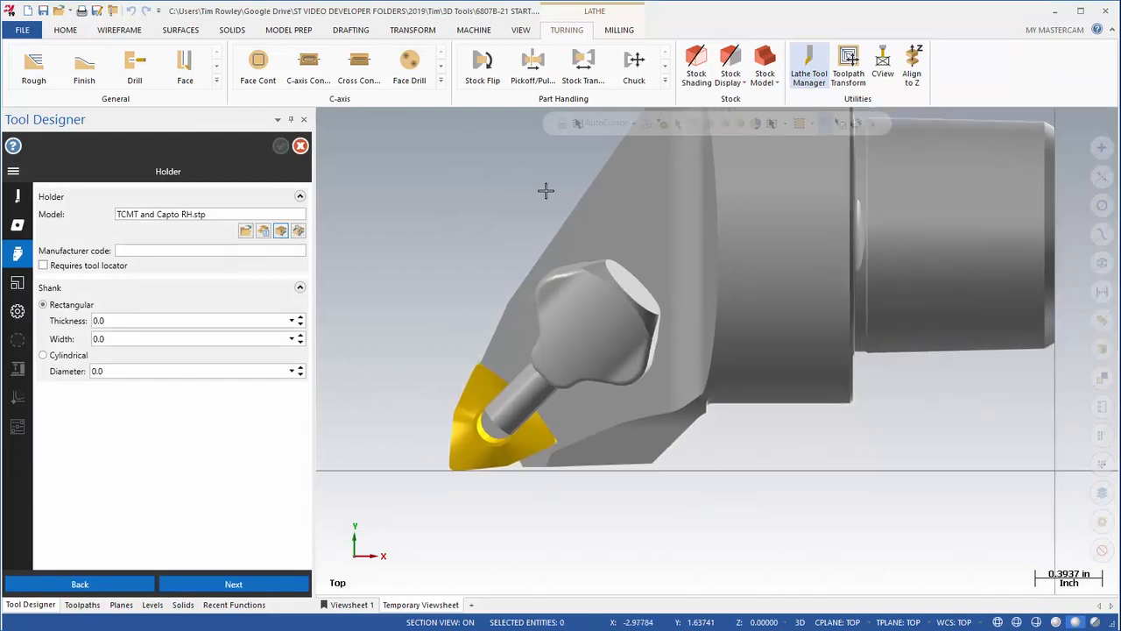
pyautogui.scroll(-1, 545, 219)
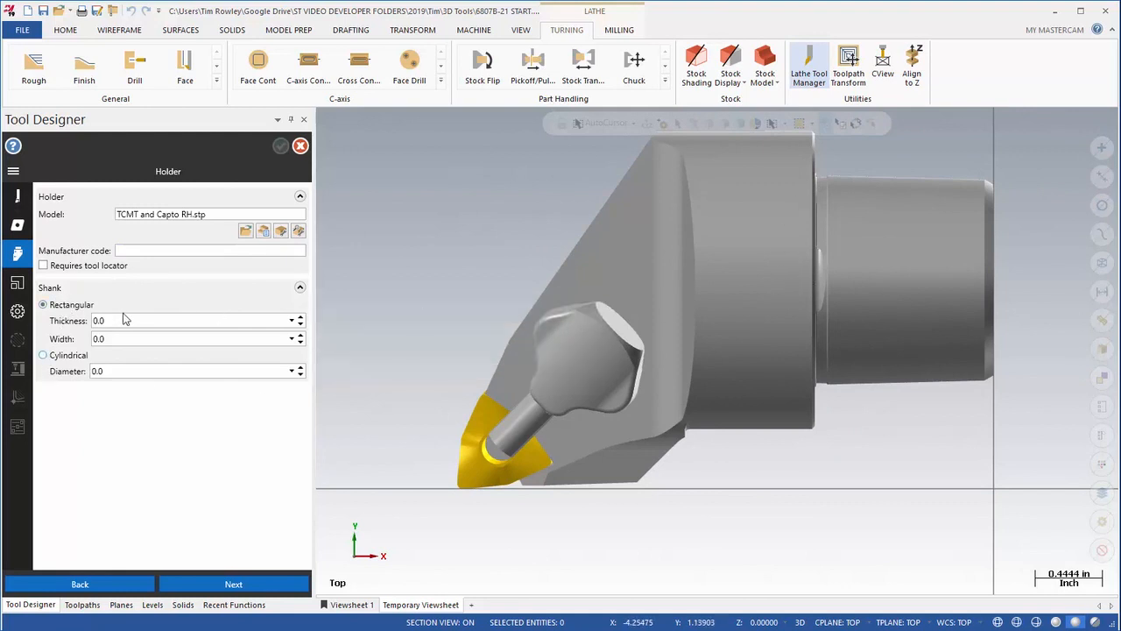
pyautogui.click(67, 356)
pyautogui.click(137, 371)
pyautogui.write('0')
pyautogui.press('Return')
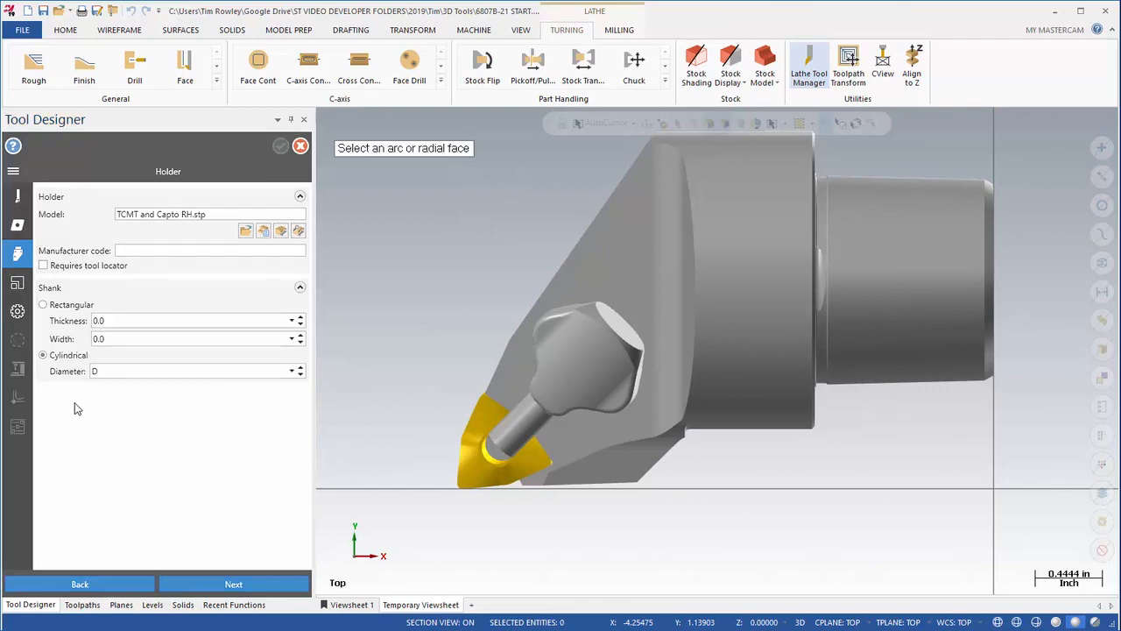
pyautogui.scroll(-2, 692, 255)
pyautogui.moveTo(700, 254); pyautogui.dragTo(701, 254, button='middle')
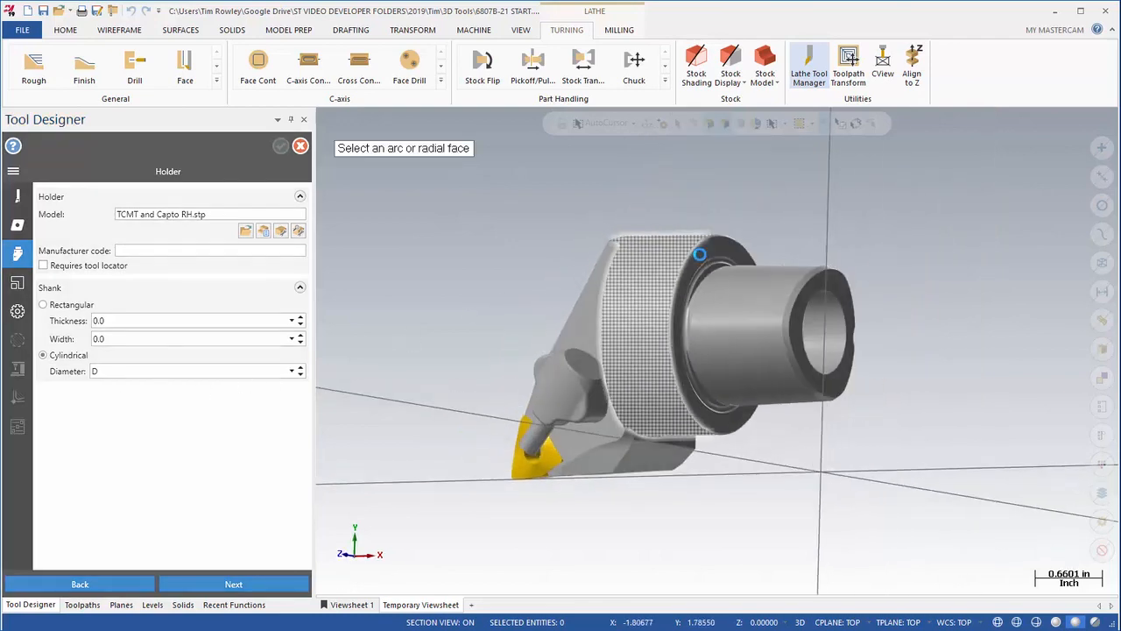
pyautogui.scroll(4, 699, 253)
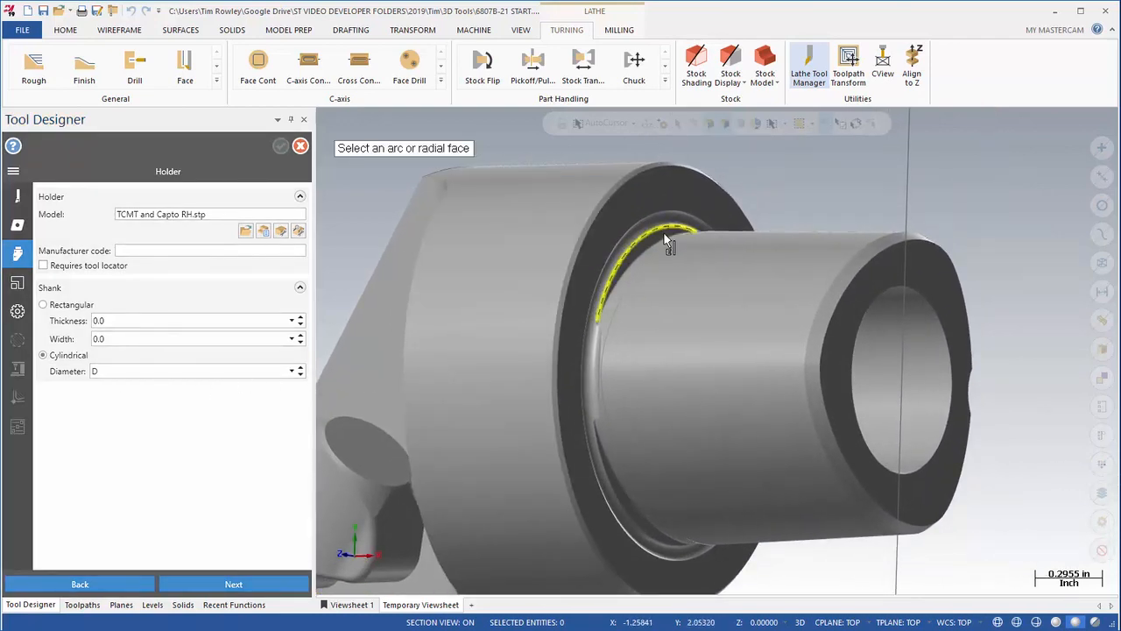
pyautogui.scroll(3, 749, 176)
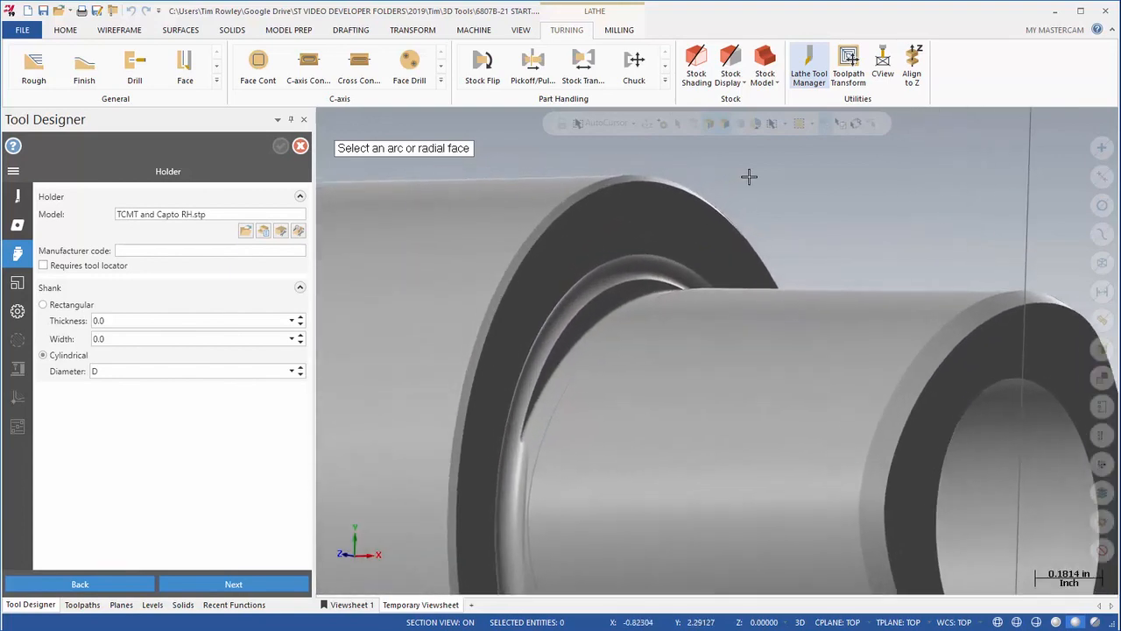
pyautogui.scroll(1, 749, 176)
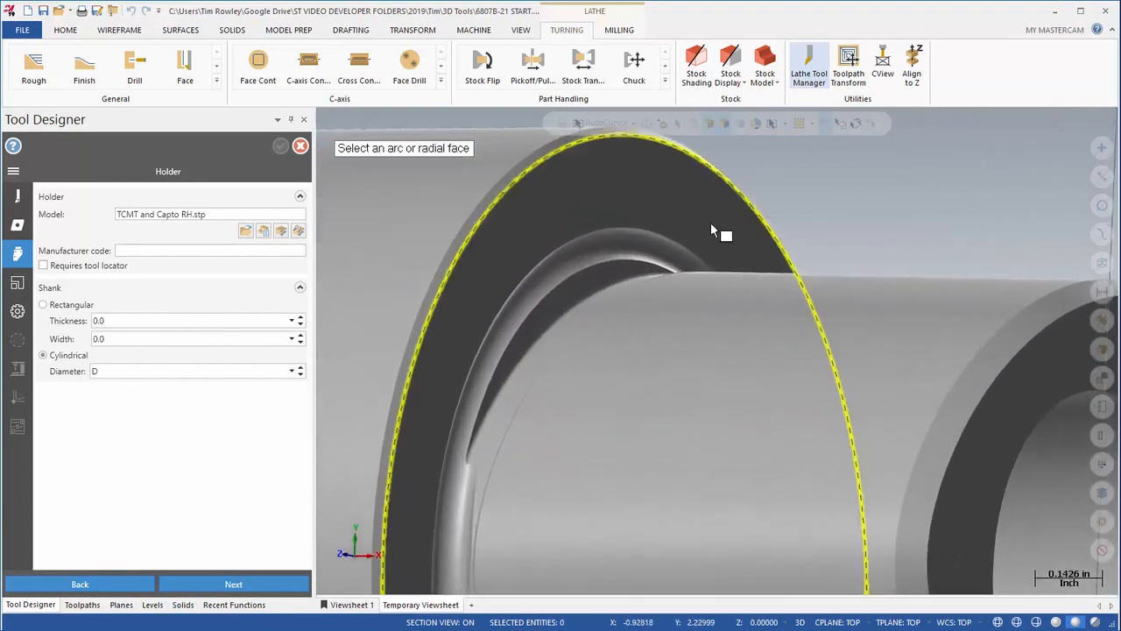
pyautogui.click(597, 261)
# Check the insert's seating in the mating settings, proceed to the setup and choose Top as the cutting plane.
pyautogui.moveTo(813, 170); pyautogui.dragTo(347, 195, button='middle')
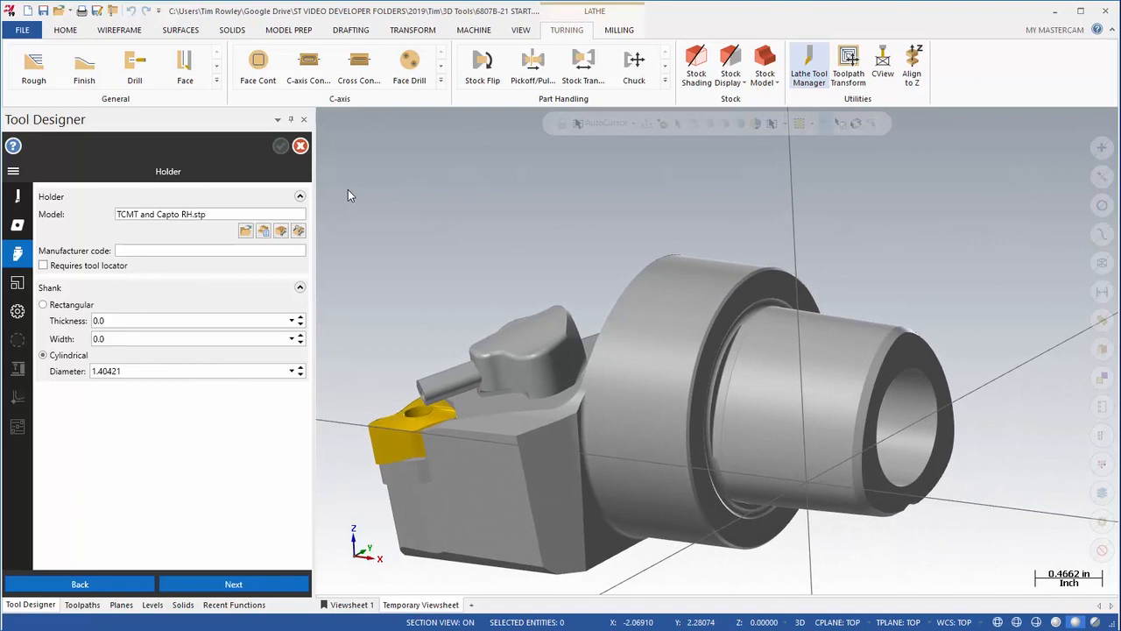
pyautogui.click(17, 285)
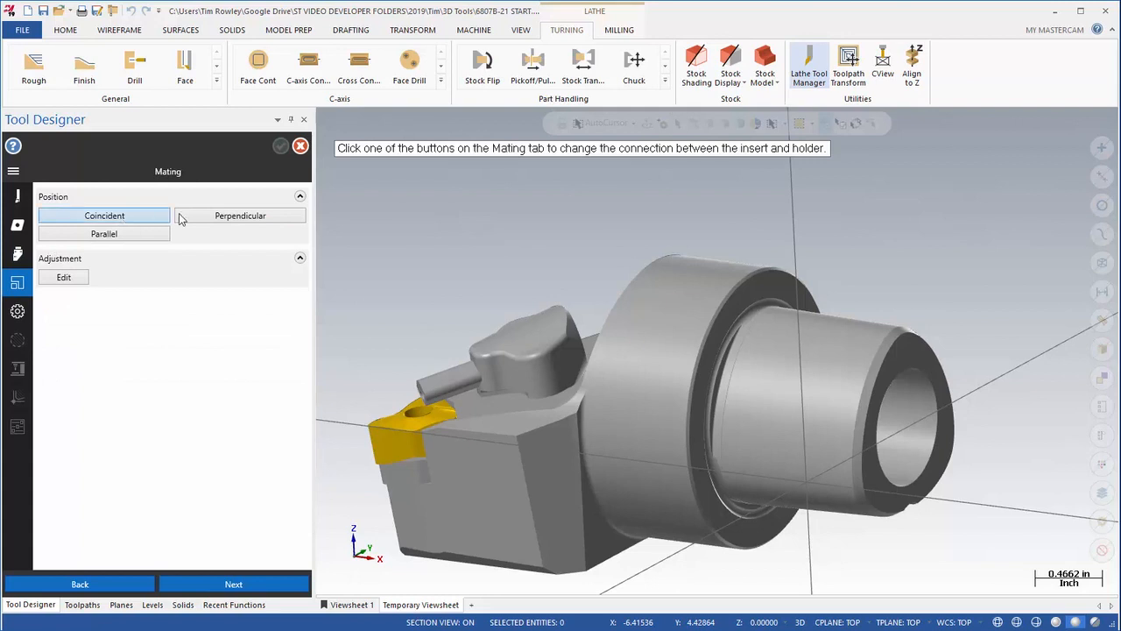
pyautogui.scroll(5, 479, 298)
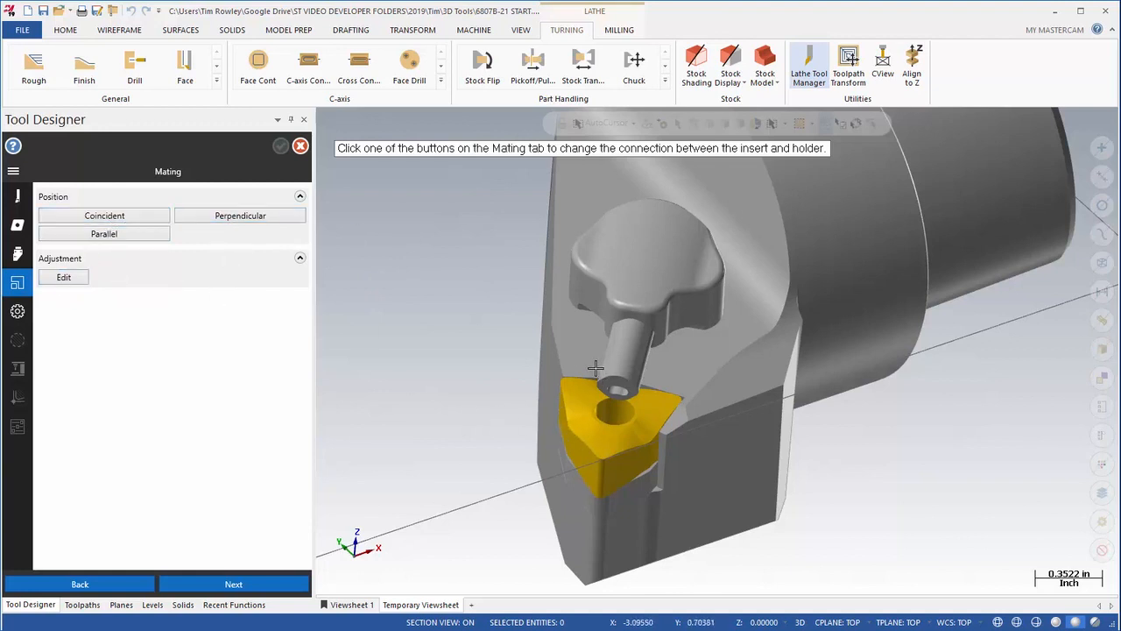
pyautogui.moveTo(451, 321); pyautogui.dragTo(442, 308, button='middle')
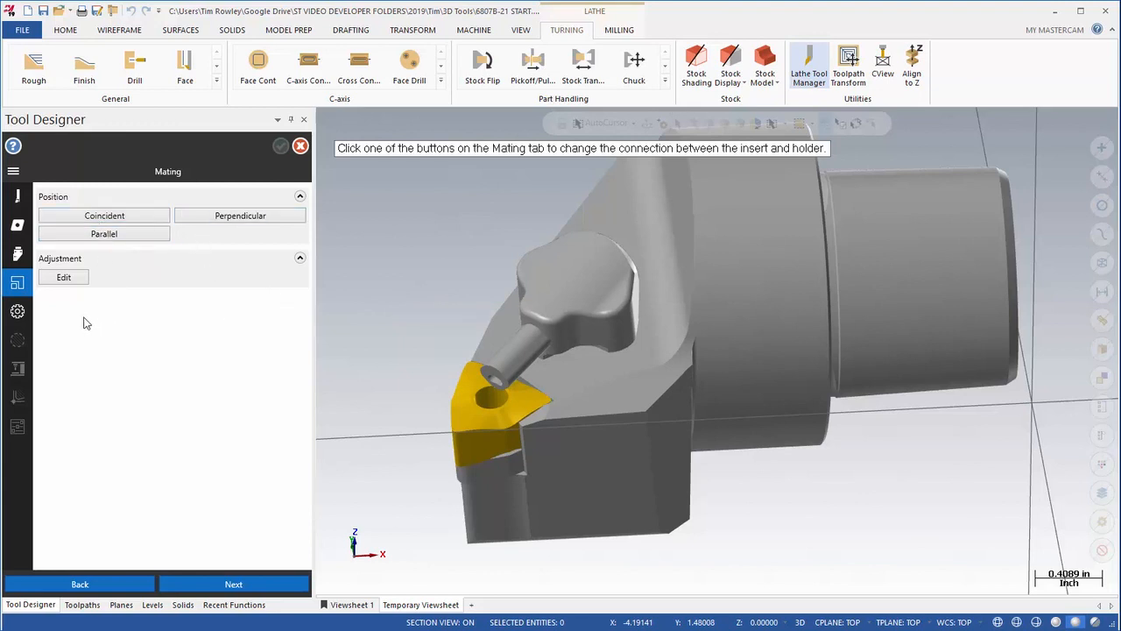
pyautogui.click(16, 313)
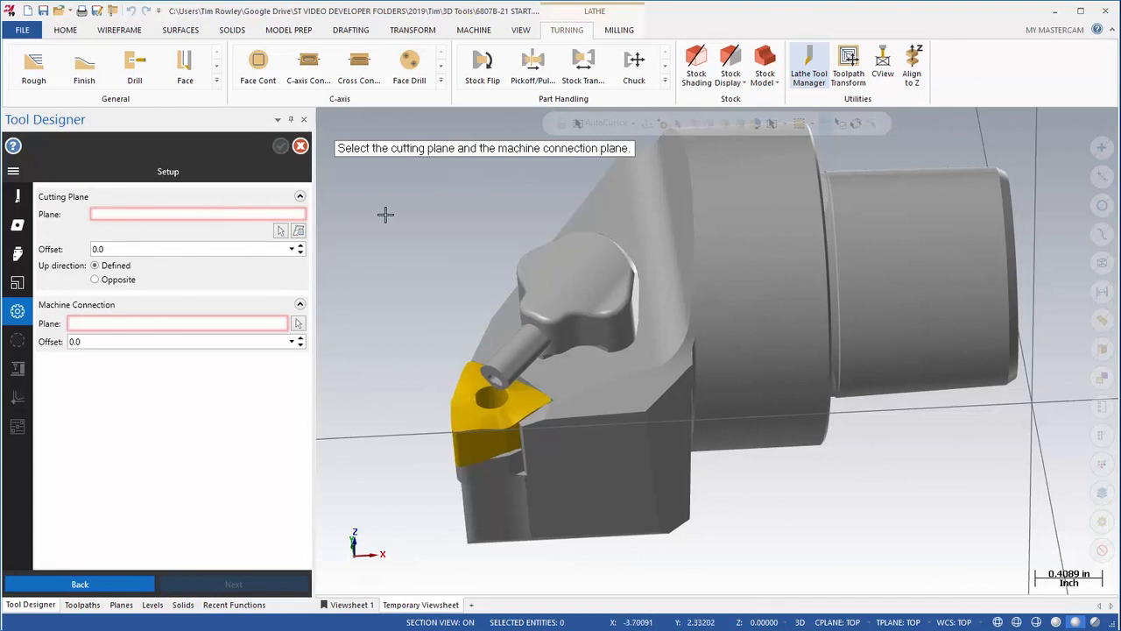
pyautogui.click(299, 231)
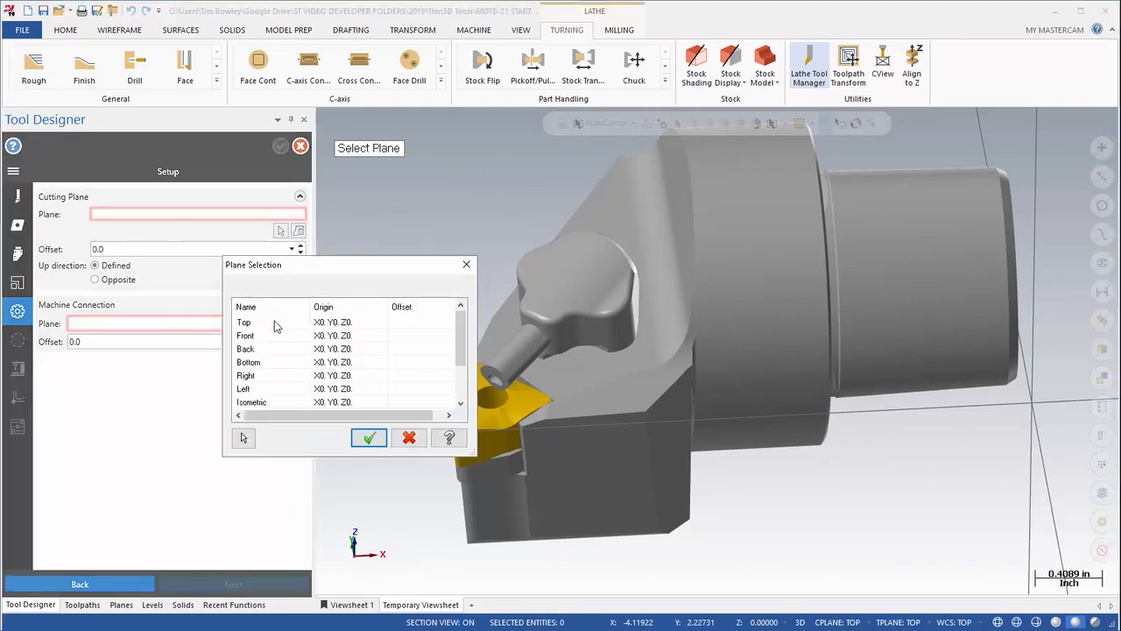
pyautogui.doubleClick(245, 323)
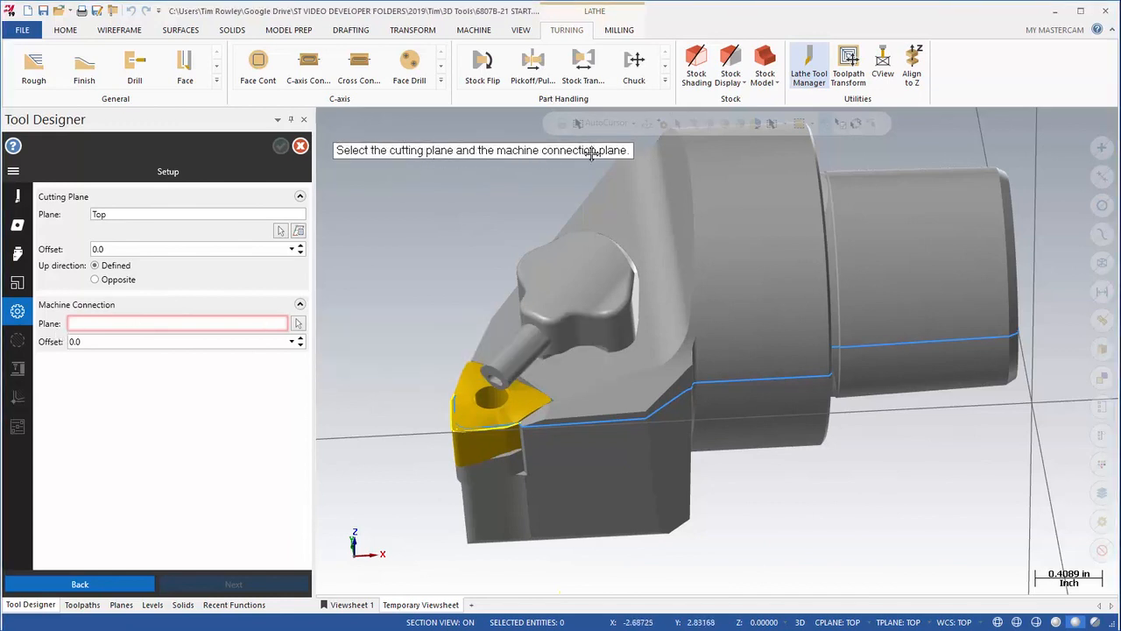
# Define the machine connection plane on the collar's flat annular face around the shank and check the tool from the Top view.
pyautogui.click(298, 325)
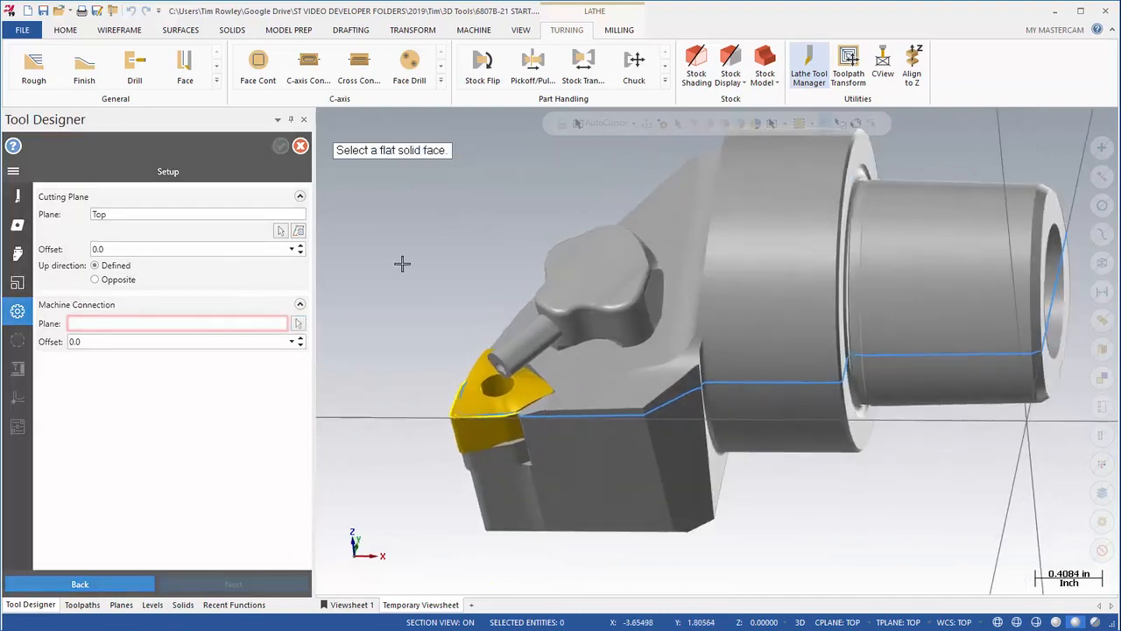
pyautogui.moveTo(402, 263); pyautogui.dragTo(526, 289, button='middle')
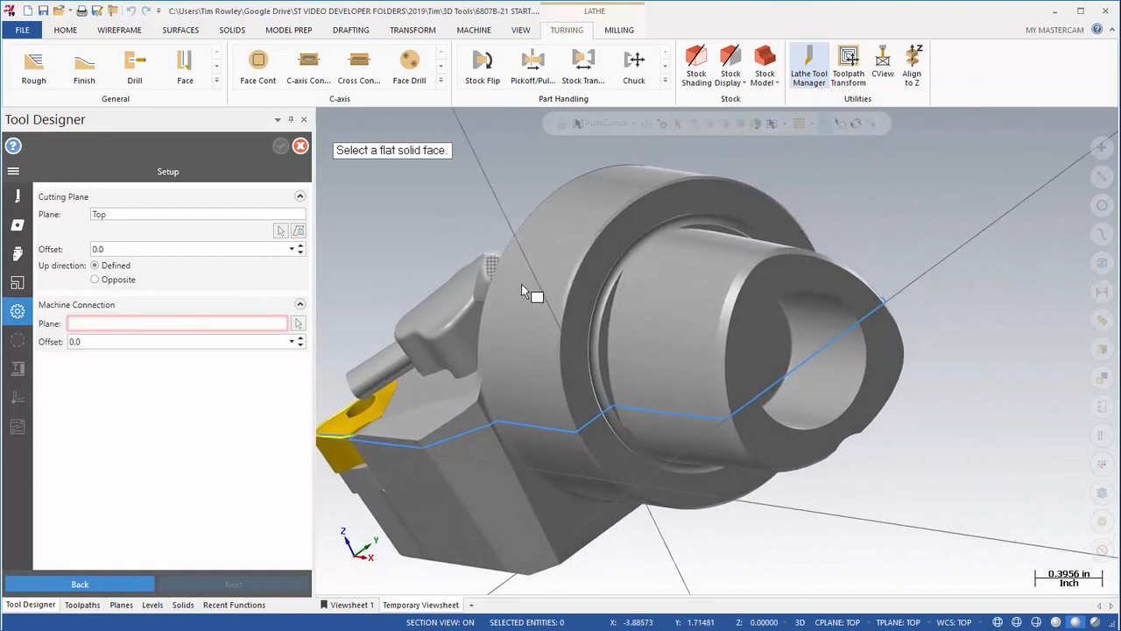
pyautogui.click(584, 310)
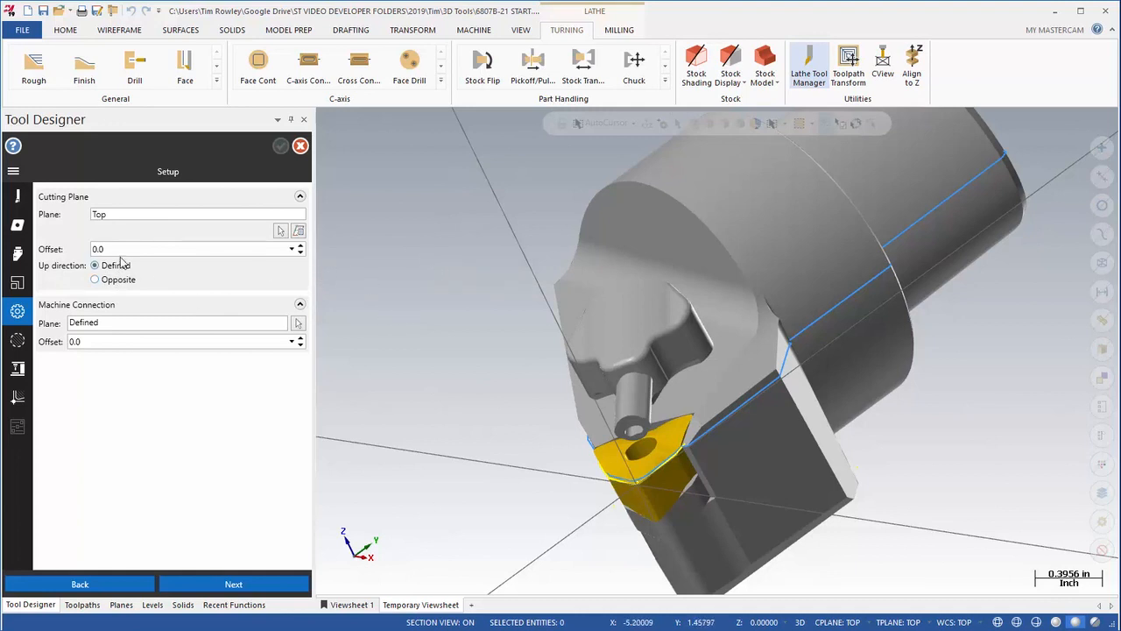
pyautogui.rightClick(439, 239)
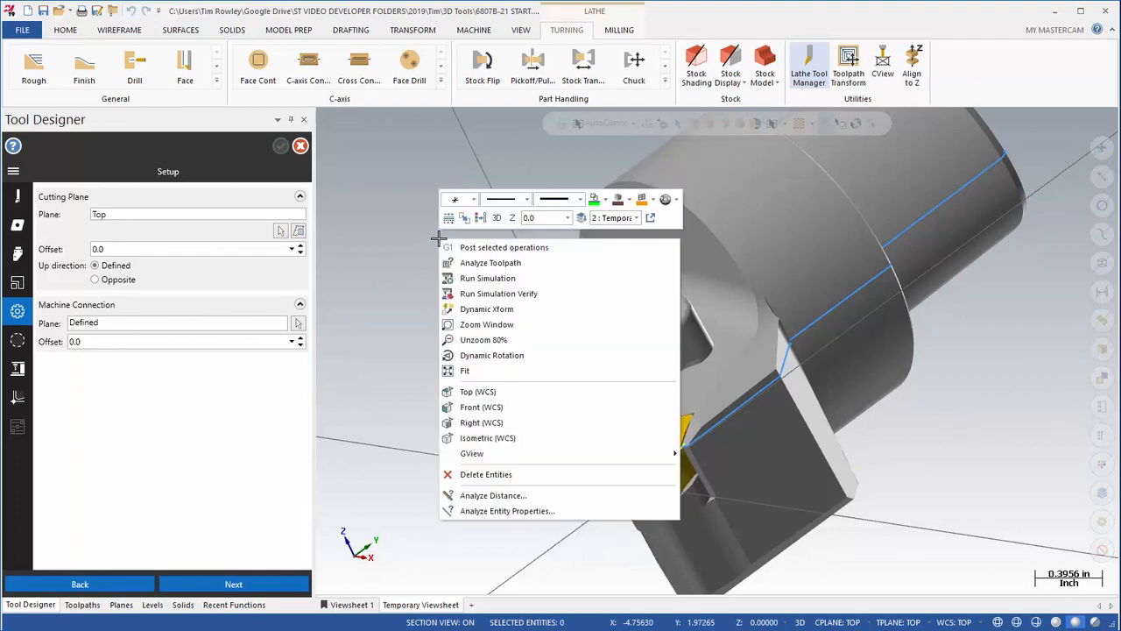
pyautogui.click(474, 394)
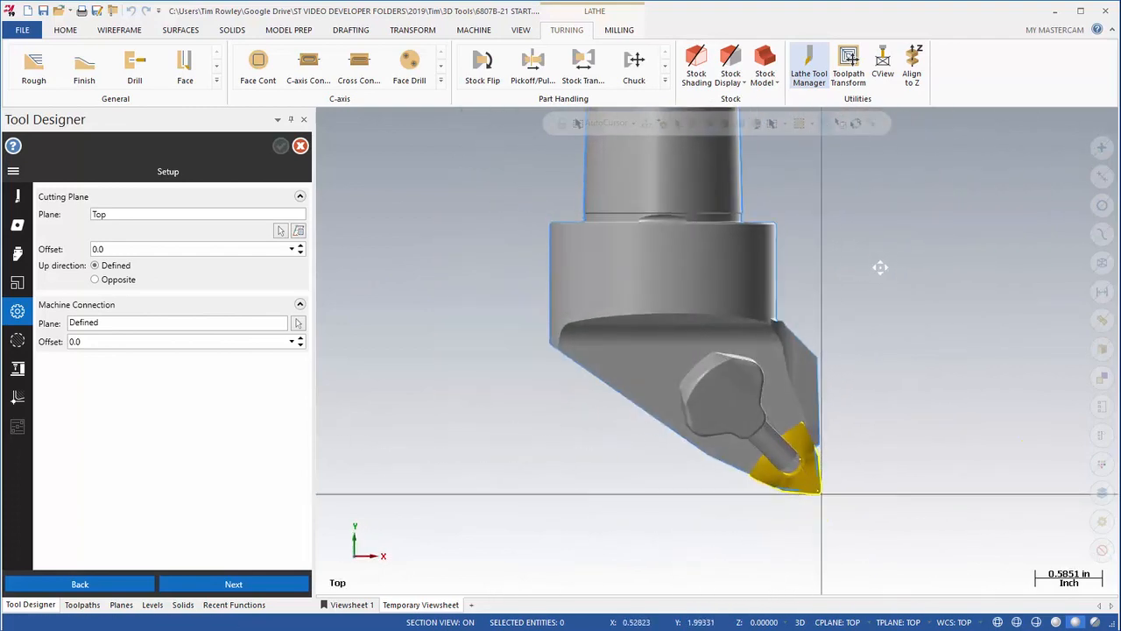
pyautogui.moveTo(882, 268); pyautogui.dragTo(877, 267, button='middle')
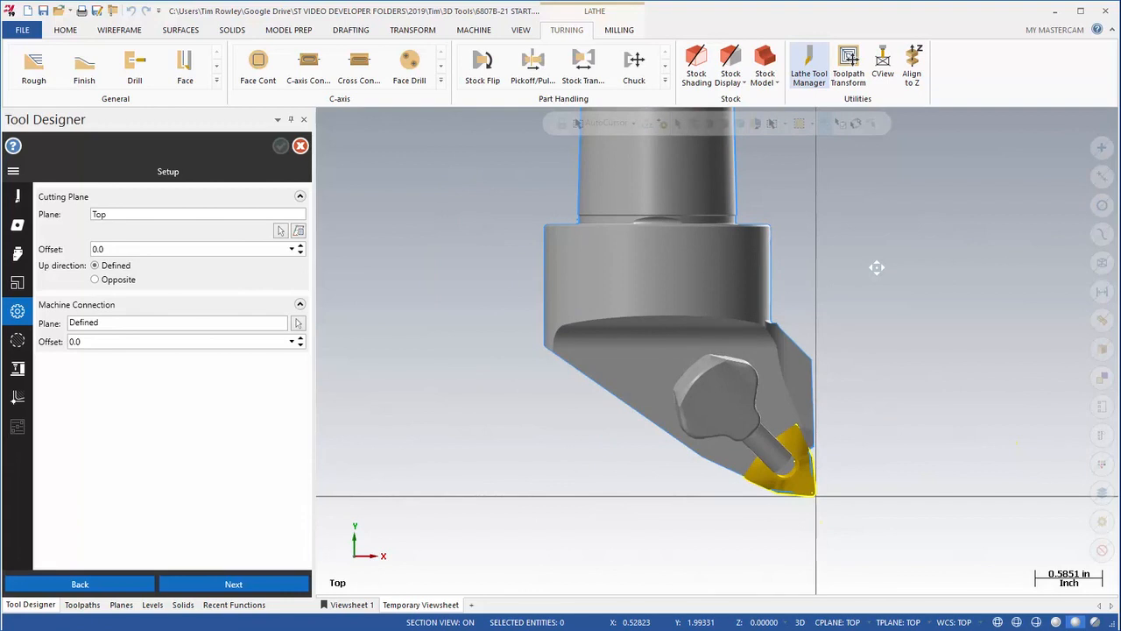
pyautogui.scroll(4, 876, 267)
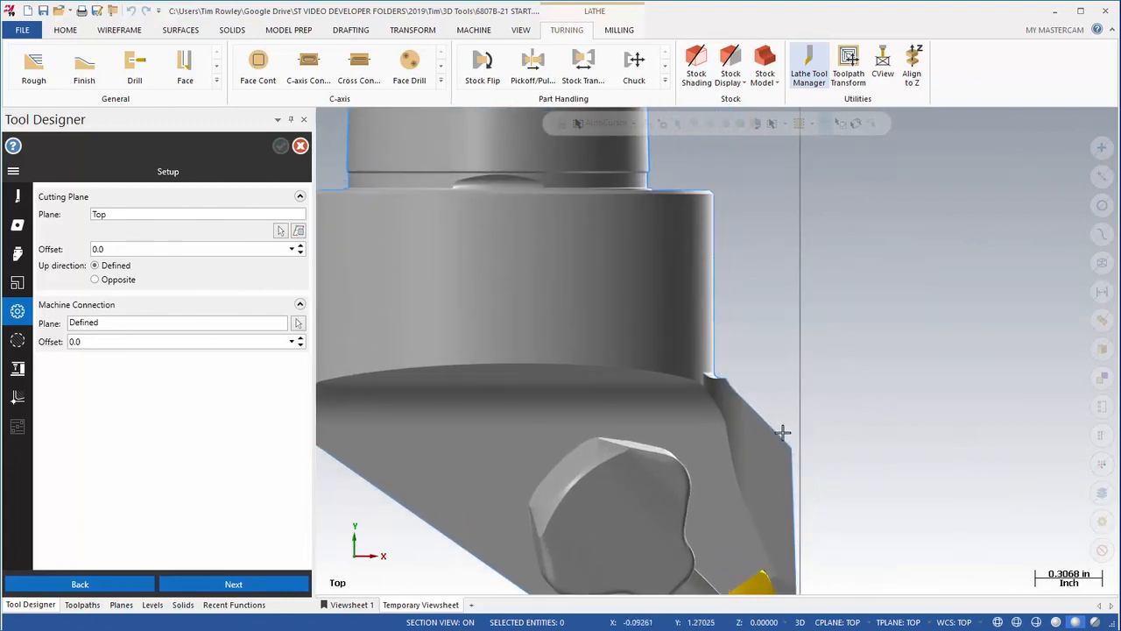
pyautogui.scroll(-3, 843, 292)
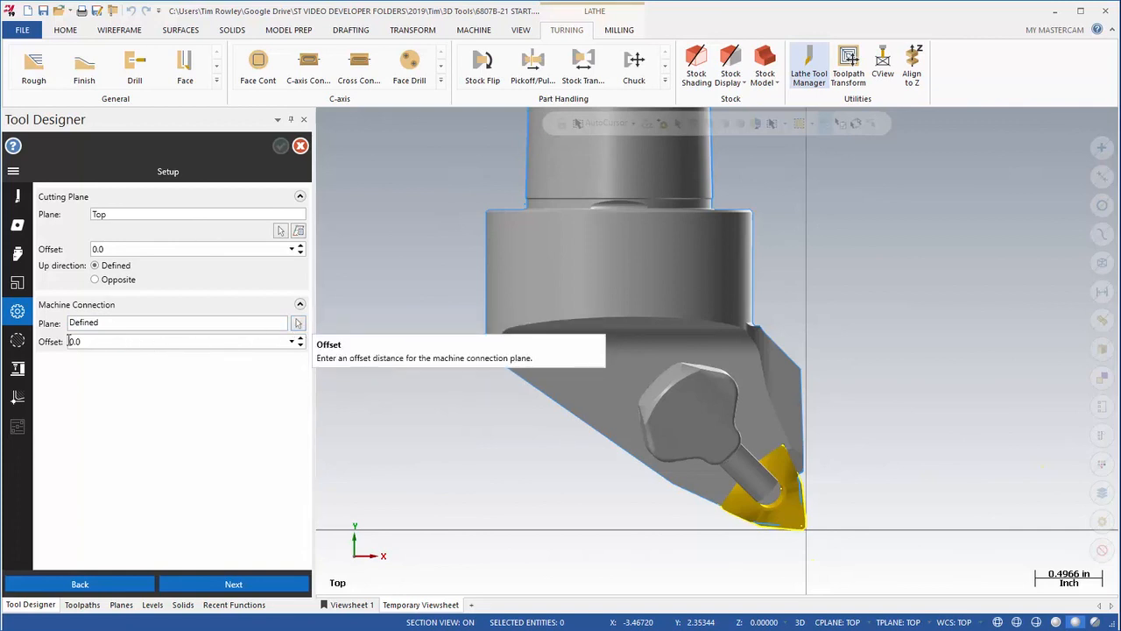
# Open the boundary settings and examine the silhouette around the insert and holder in shaded and wireframe display.
pyautogui.click(16, 341)
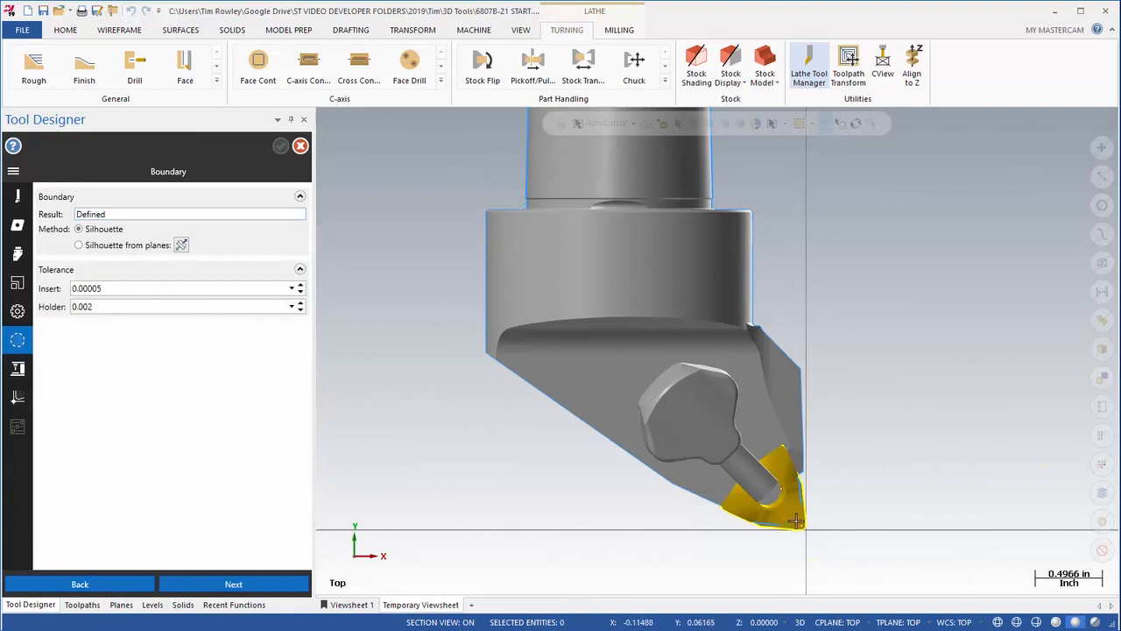
pyautogui.scroll(1, 778, 565)
pyautogui.scroll(1, 779, 565)
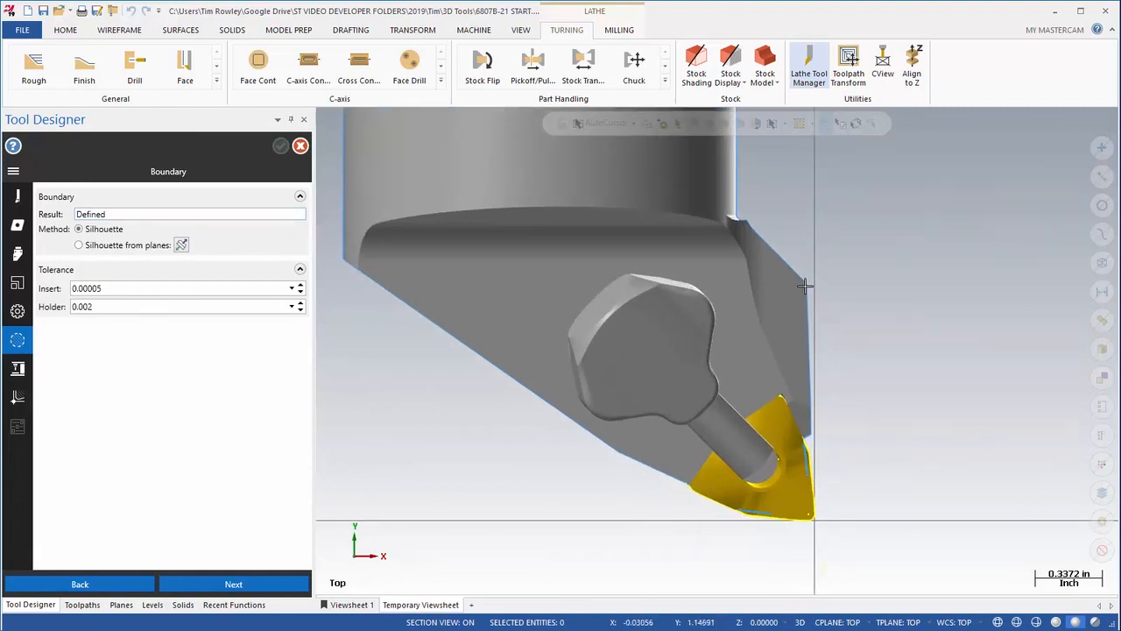
pyautogui.scroll(-1, 843, 275)
pyautogui.moveTo(843, 275); pyautogui.dragTo(806, 334, button='middle')
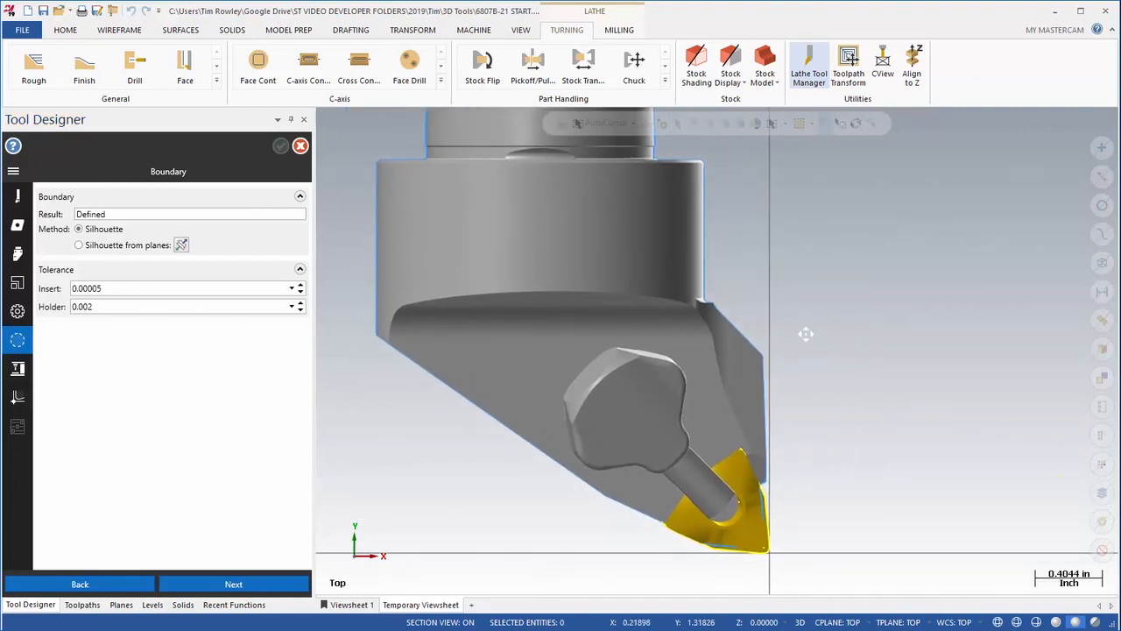
pyautogui.hotkey('alt', 's')
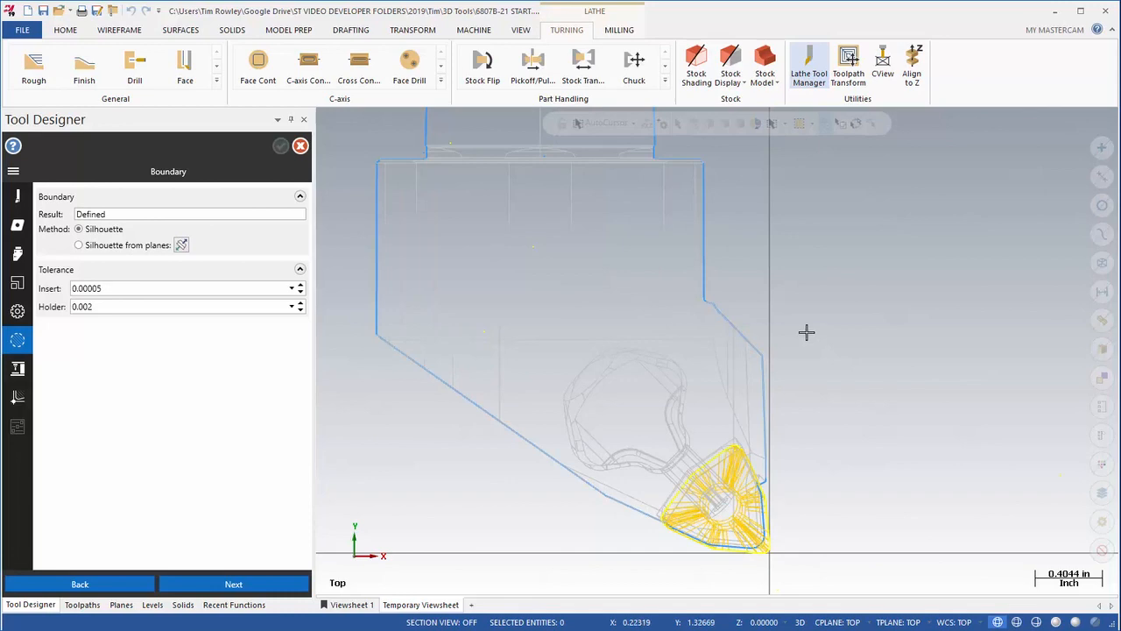
pyautogui.scroll(-1, 795, 327)
pyautogui.scroll(4, 777, 482)
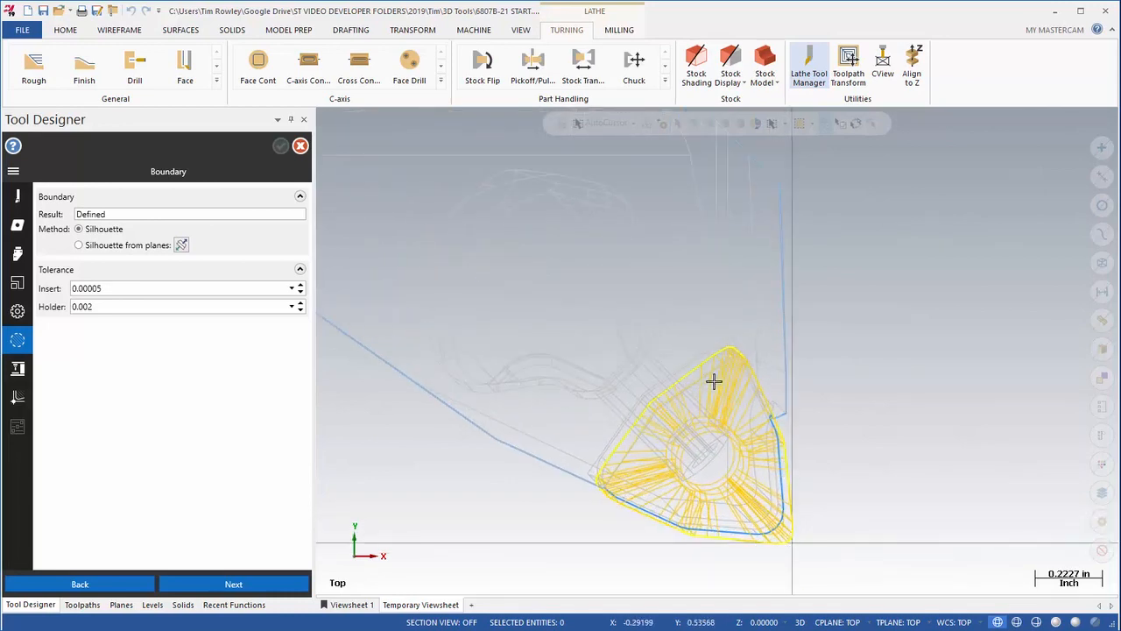
pyautogui.scroll(-5, 816, 448)
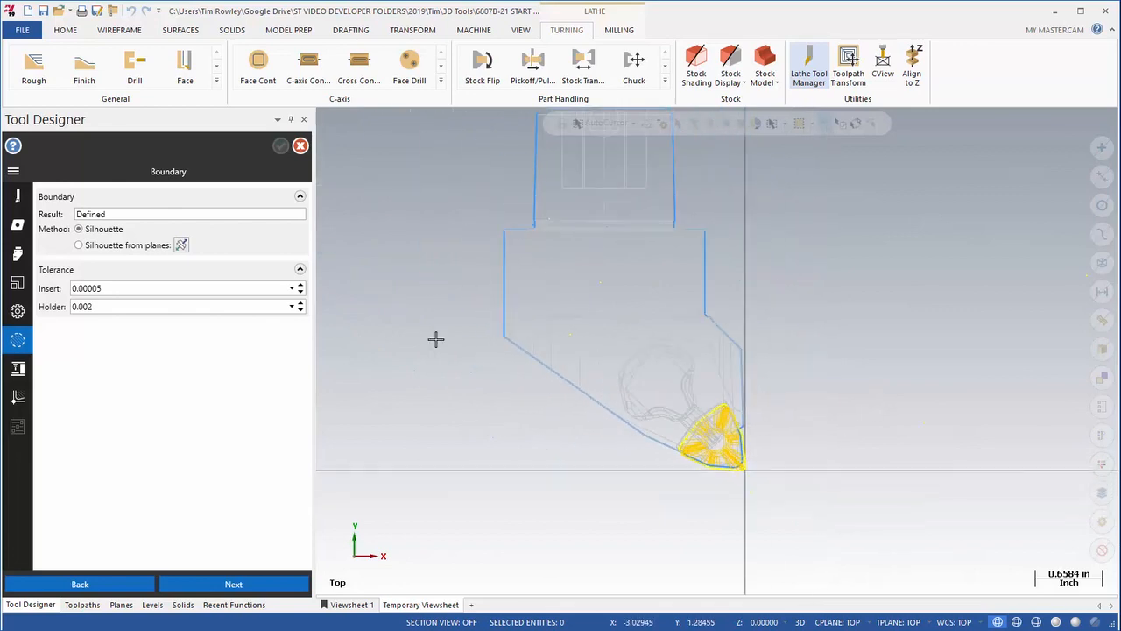
pyautogui.press('Down')
pyautogui.press('Down')
pyautogui.press('Down')
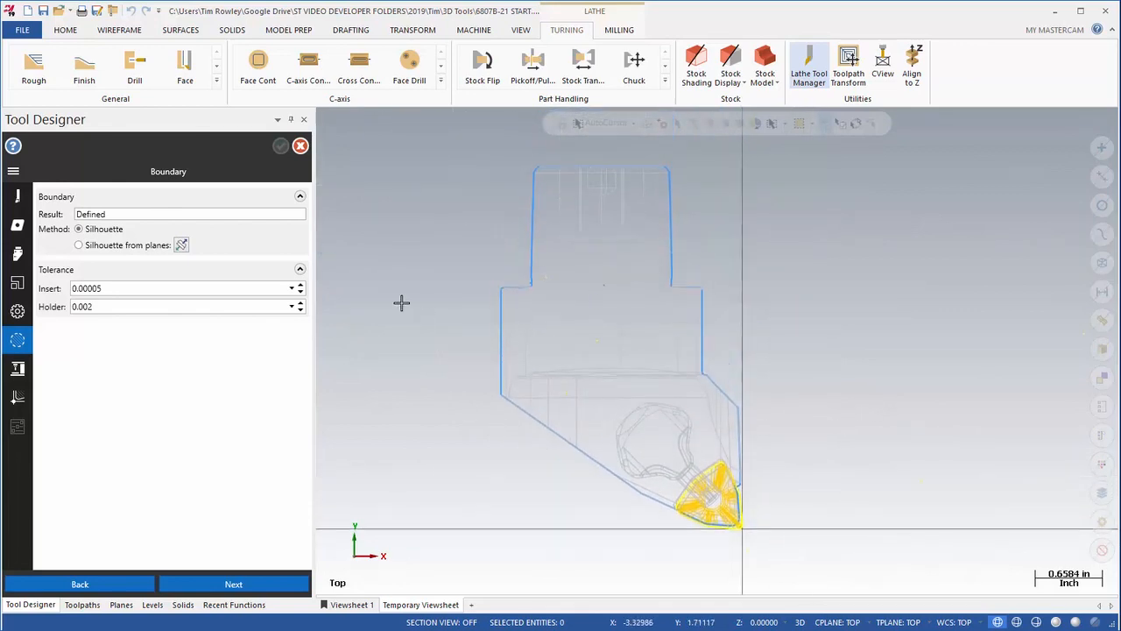
pyautogui.keyDown('shift'); pyautogui.moveTo(404, 305); pyautogui.dragTo(449, 279, button='middle'); pyautogui.keyUp('shift')
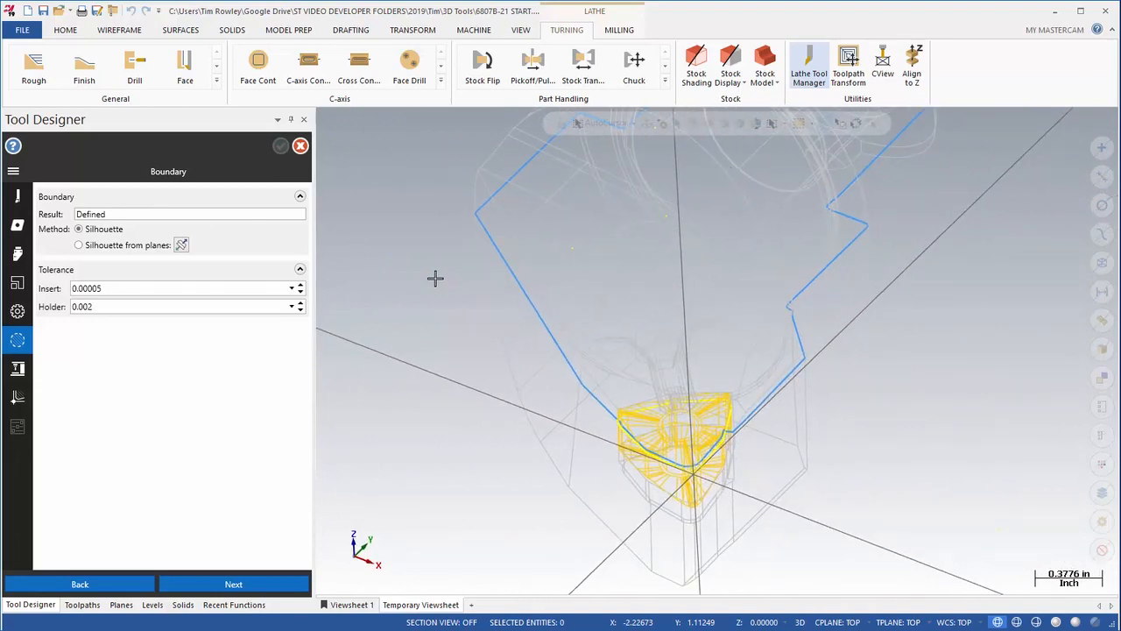
# Review the insert and holder tolerances and compare the boundary with the holder outline in the Top view.
pyautogui.rightClick(421, 269)
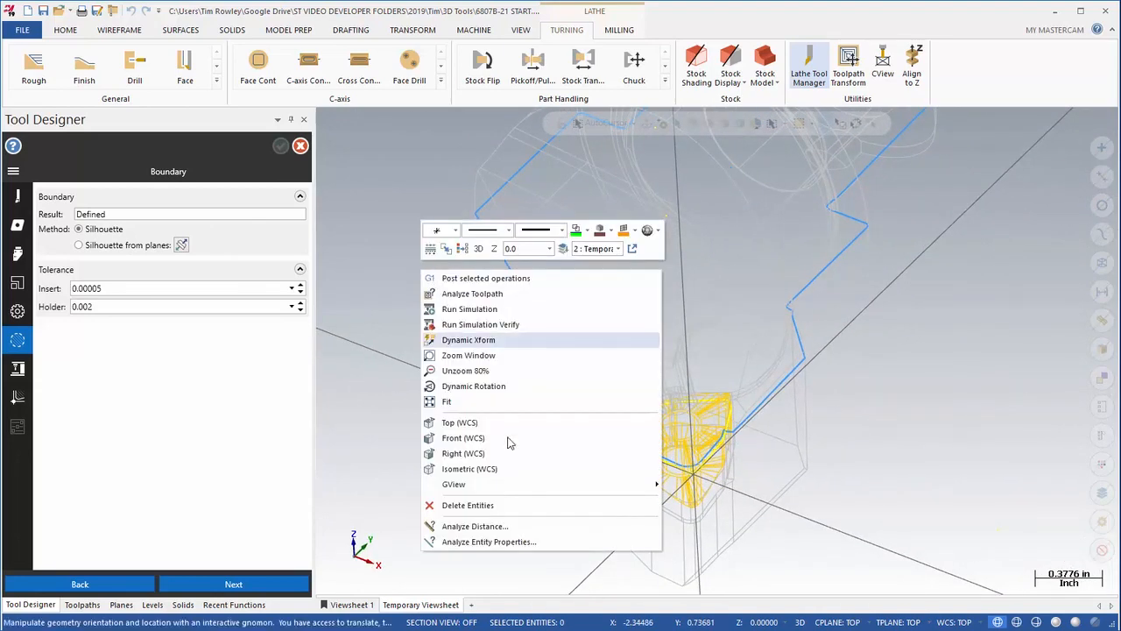
pyautogui.click(501, 424)
pyautogui.scroll(4, 718, 443)
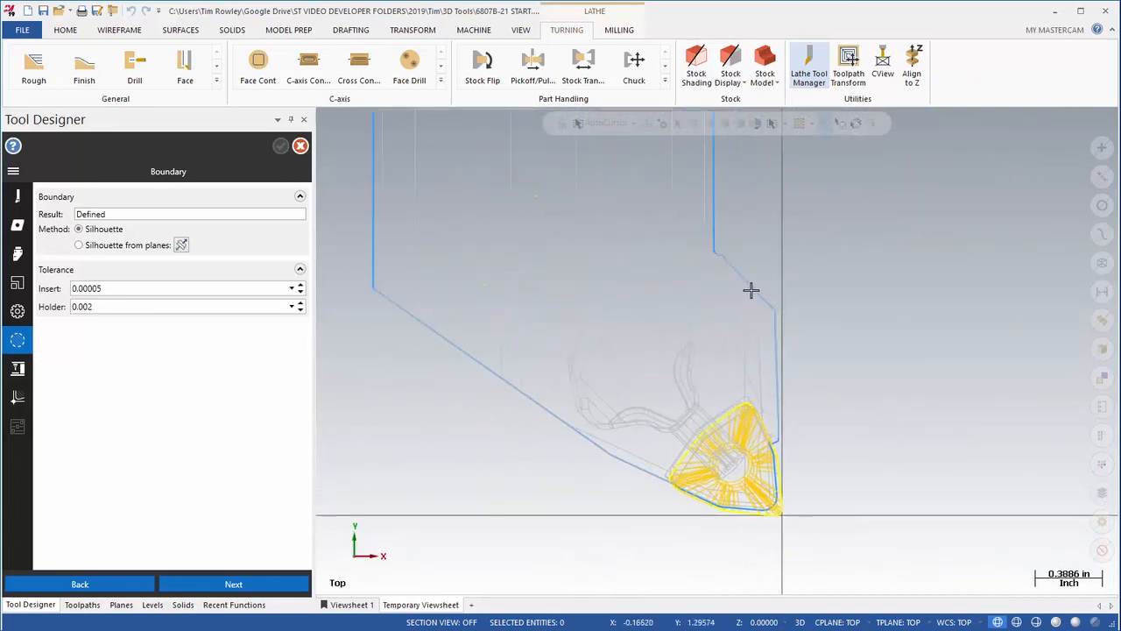
pyautogui.click(118, 289)
pyautogui.click(111, 306)
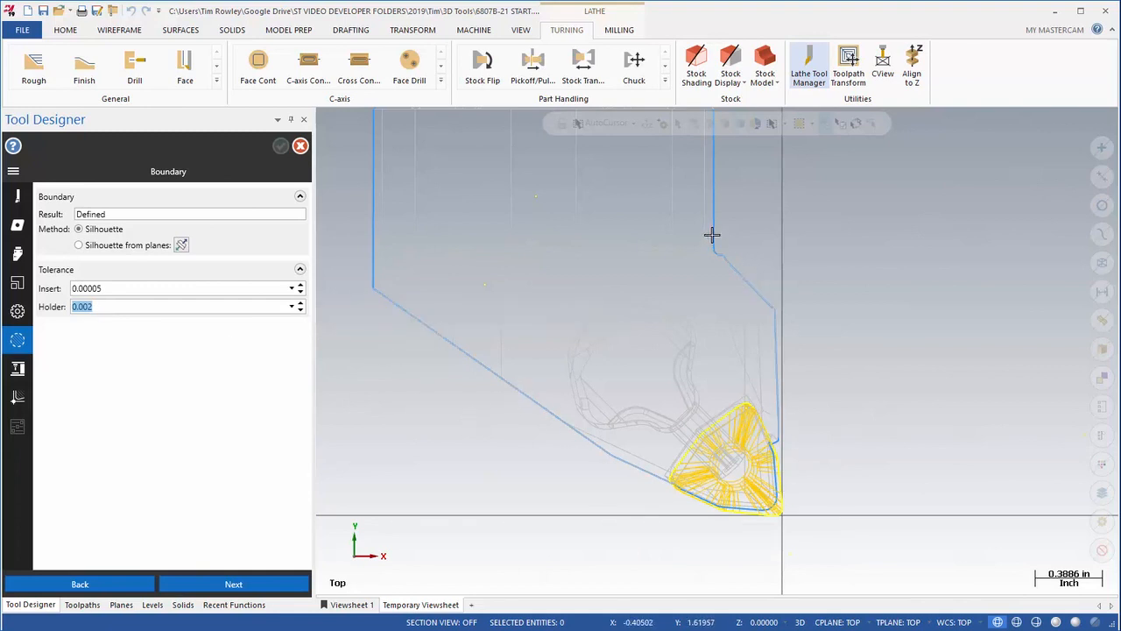
pyautogui.scroll(-1, 715, 258)
pyautogui.moveTo(704, 278); pyautogui.dragTo(730, 326, button='middle')
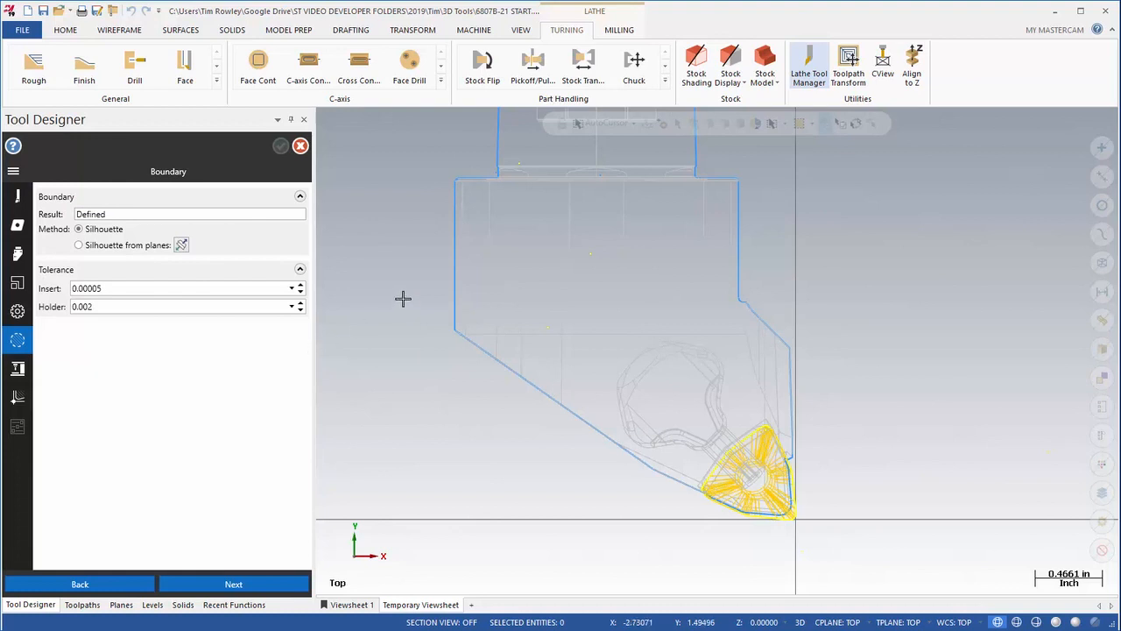
pyautogui.scroll(-2, 401, 297)
pyautogui.moveTo(374, 243); pyautogui.dragTo(418, 320, button='middle')
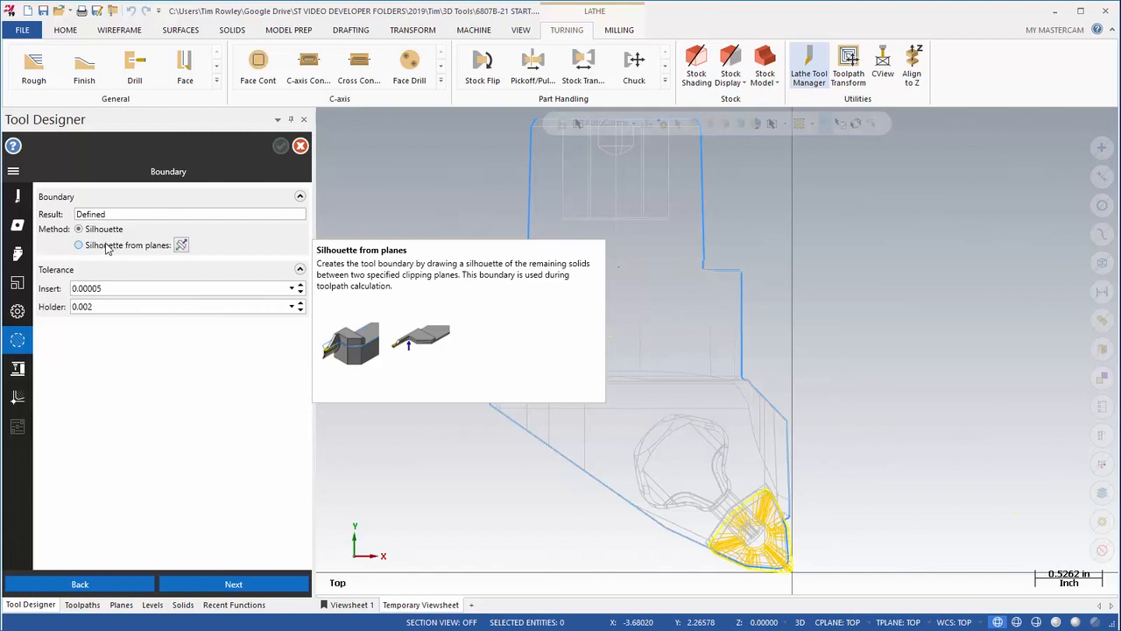
# Create the tool boundary with the Silhouette from planes method, using the clipping plane above the insert.
pyautogui.click(106, 248)
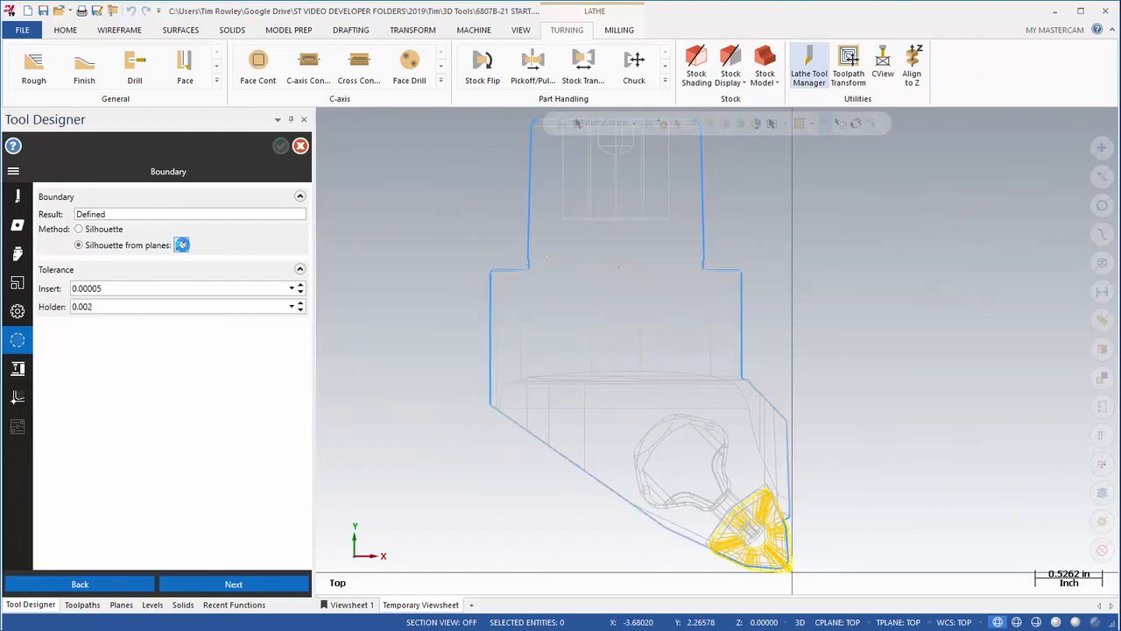
pyautogui.click(181, 245)
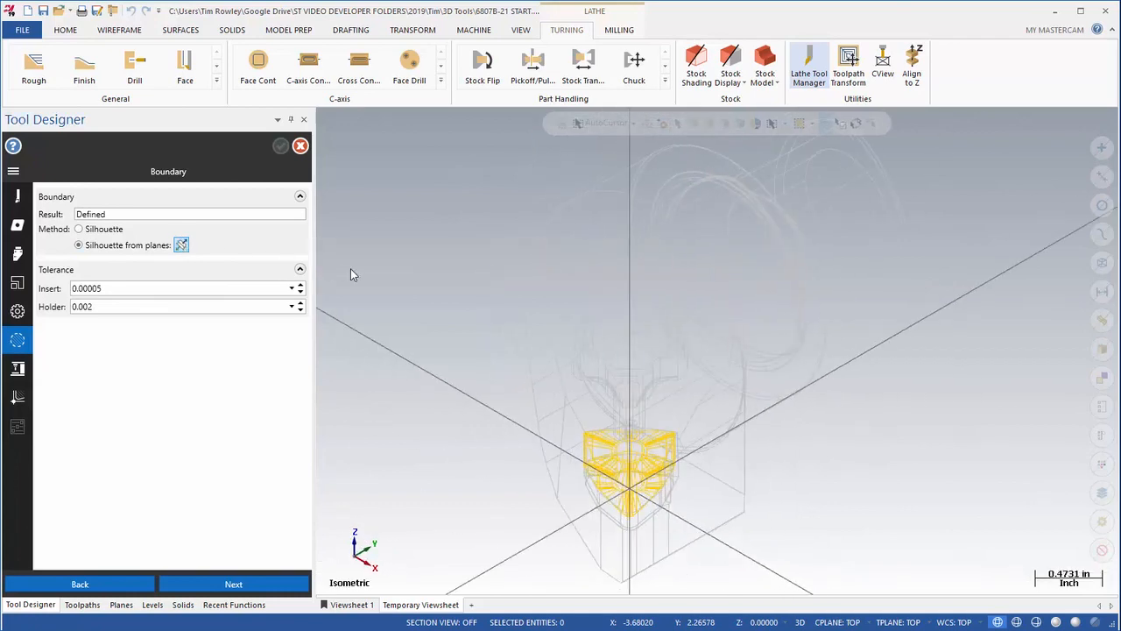
pyautogui.click(634, 356)
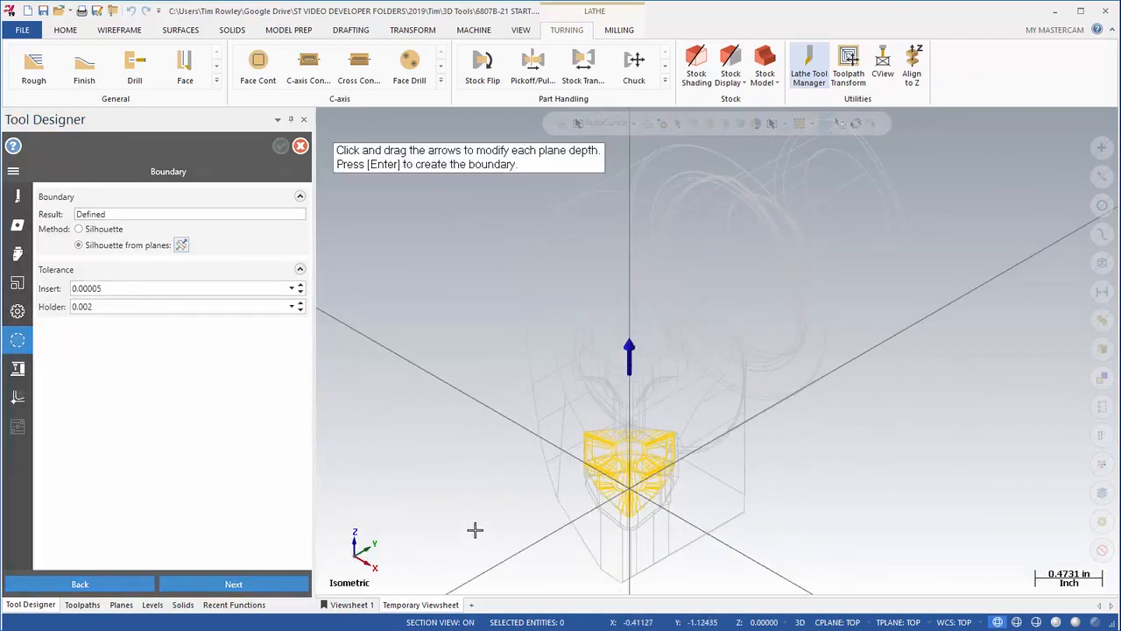
pyautogui.moveTo(630, 349)
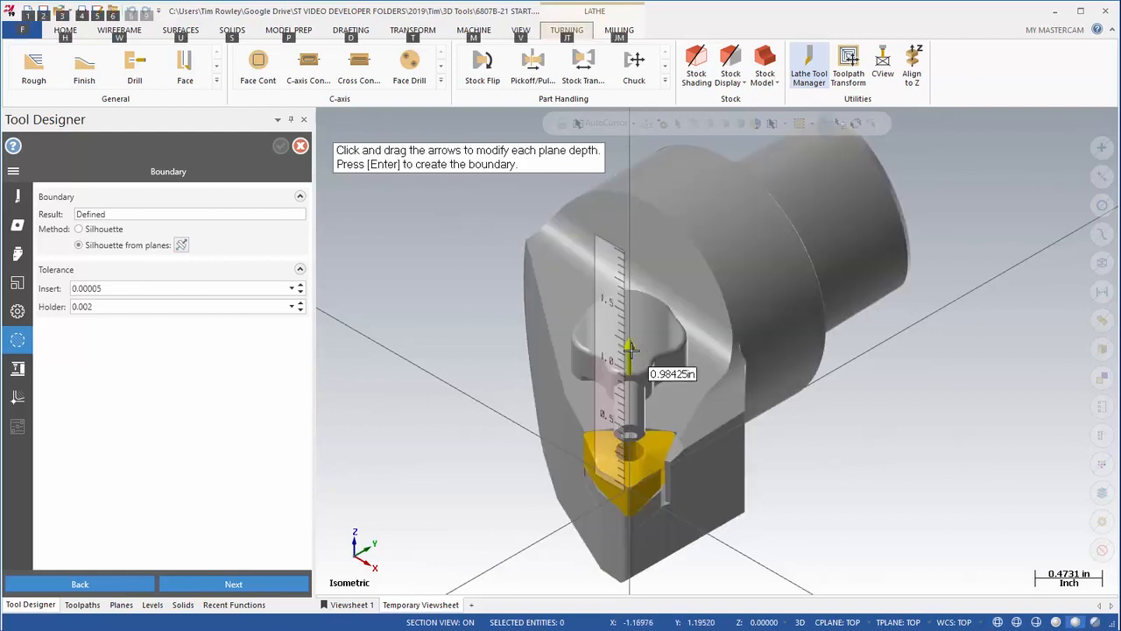
pyautogui.moveTo(630, 349); pyautogui.dragTo(422, 253)
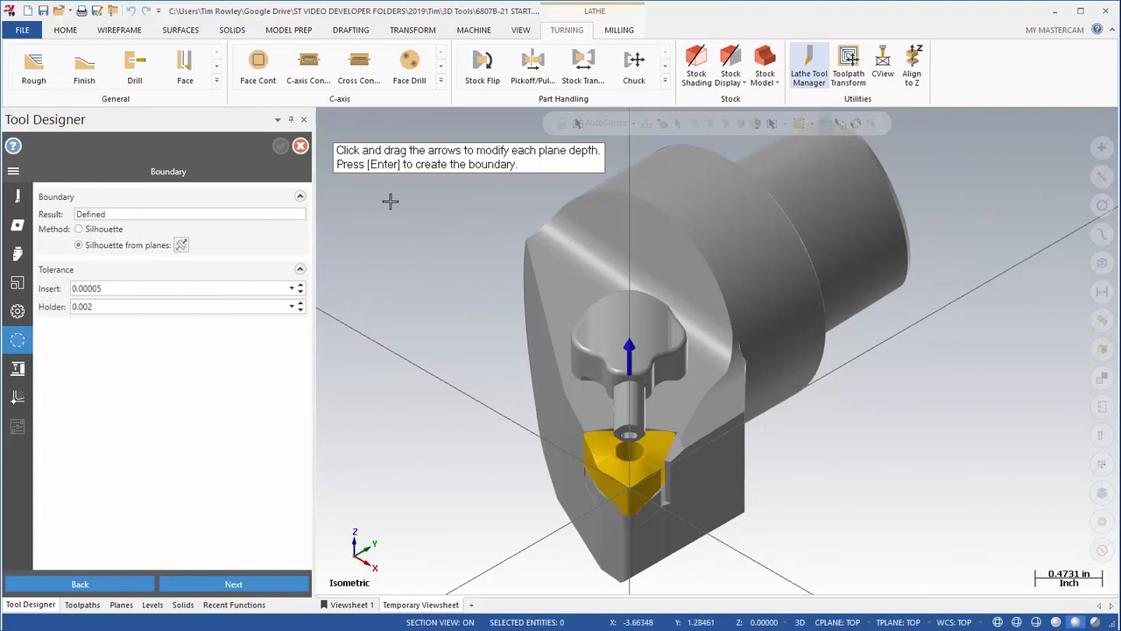
pyautogui.press('Return')
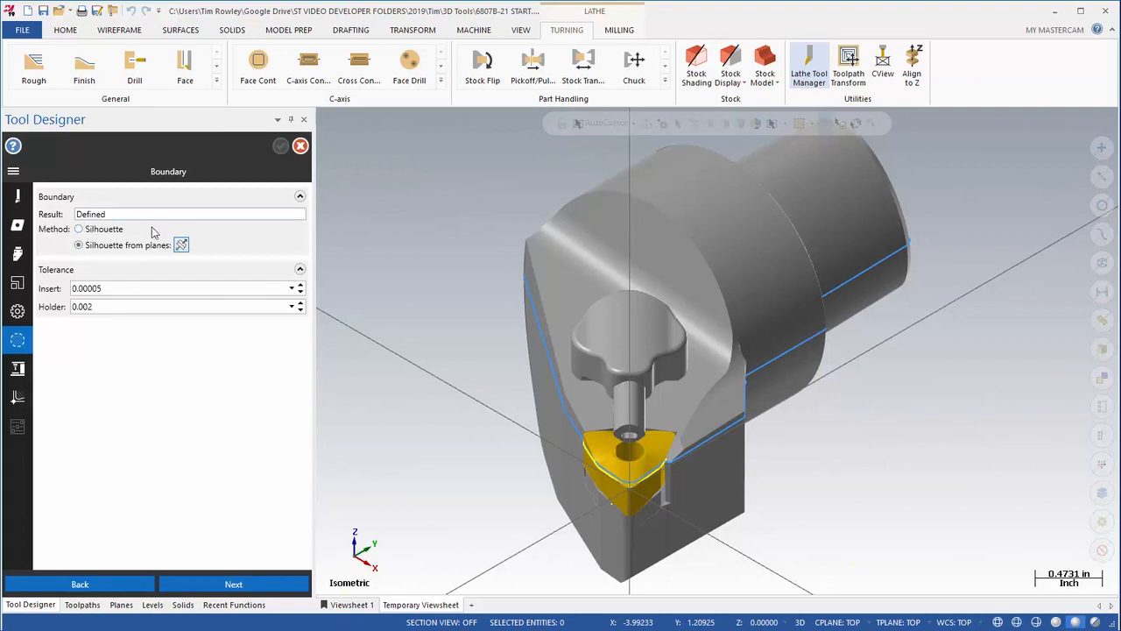
# Set the boundary method to Silhouette and show the tool in the Top view.
pyautogui.click(84, 229)
pyautogui.rightClick(443, 318)
pyautogui.click(487, 472)
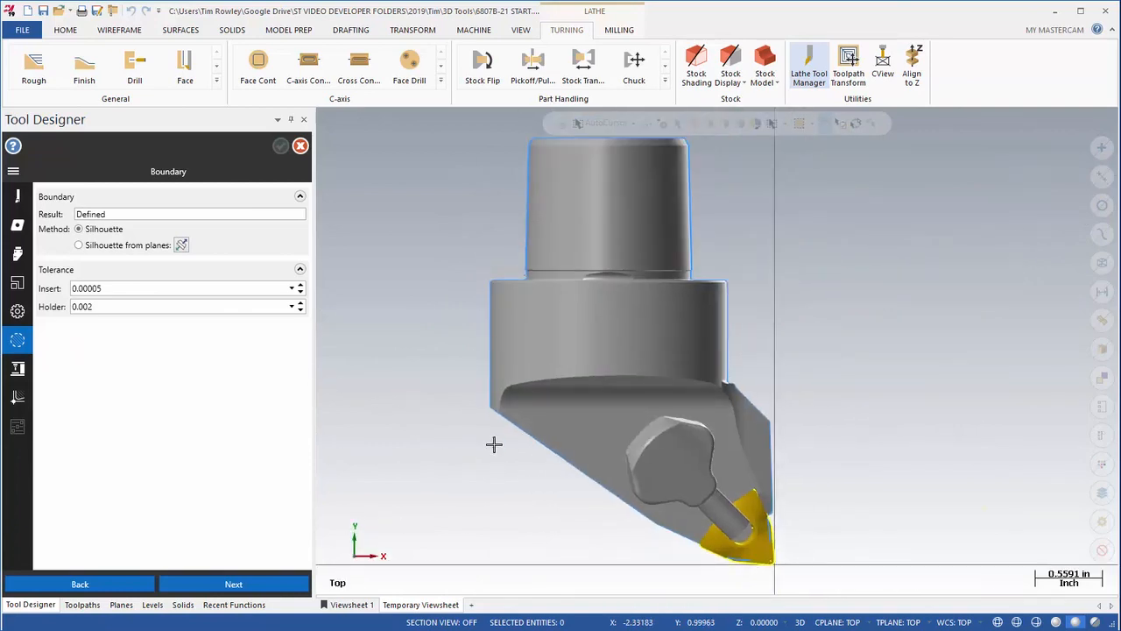
# Proceed to the machine orientation settings and set the spindle rotation to Counterclockwise.
pyautogui.click(17, 369)
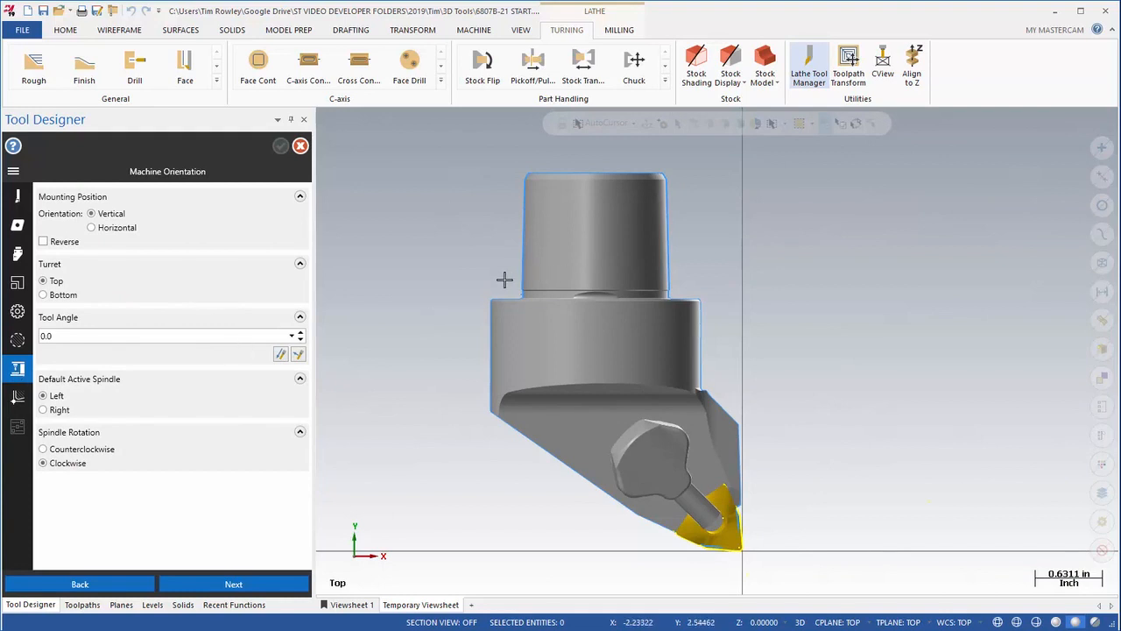
pyautogui.moveTo(503, 268); pyautogui.dragTo(533, 271, button='middle')
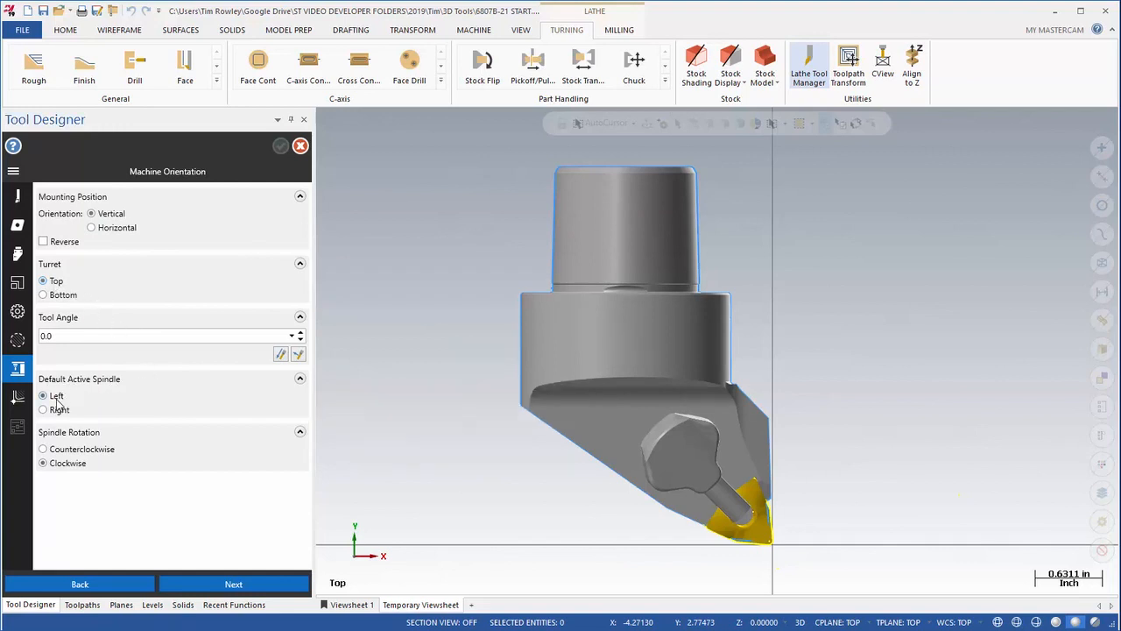
pyautogui.click(80, 451)
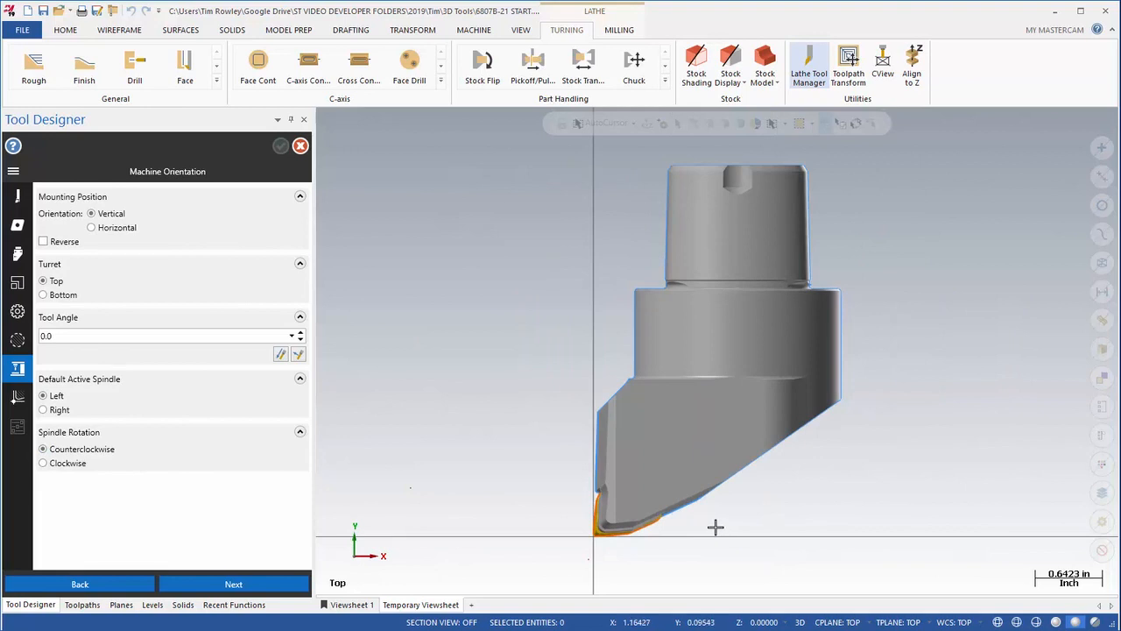
pyautogui.moveTo(715, 526); pyautogui.dragTo(718, 470, button='middle')
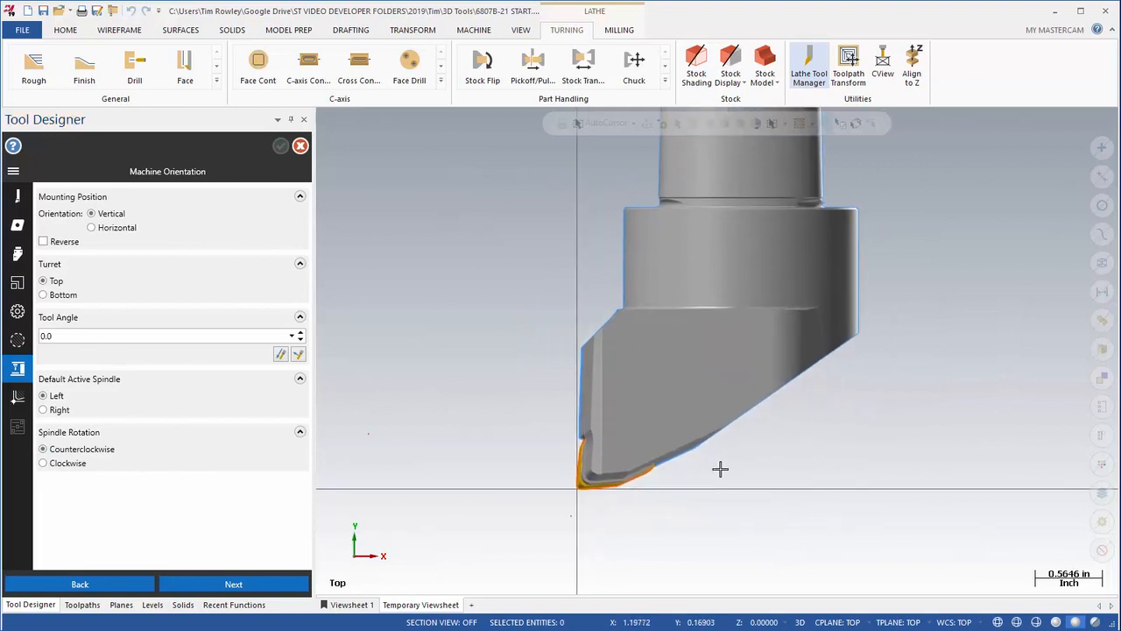
pyautogui.scroll(-1, 570, 352)
pyautogui.moveTo(564, 351); pyautogui.dragTo(572, 375, button='middle')
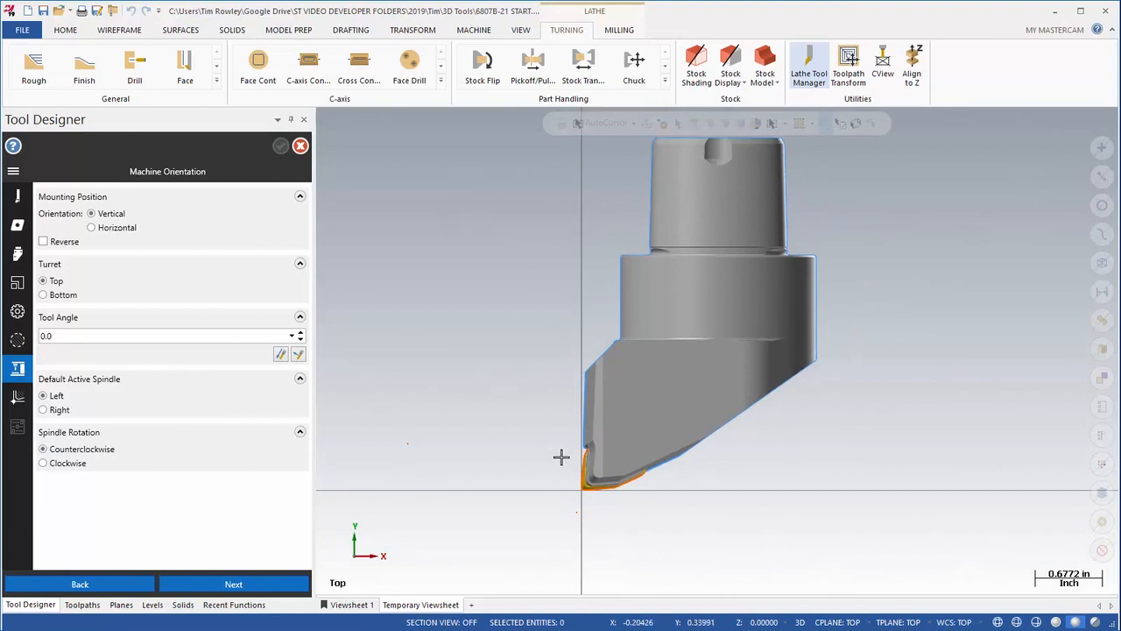
pyautogui.scroll(1, 562, 457)
pyautogui.scroll(1, 591, 501)
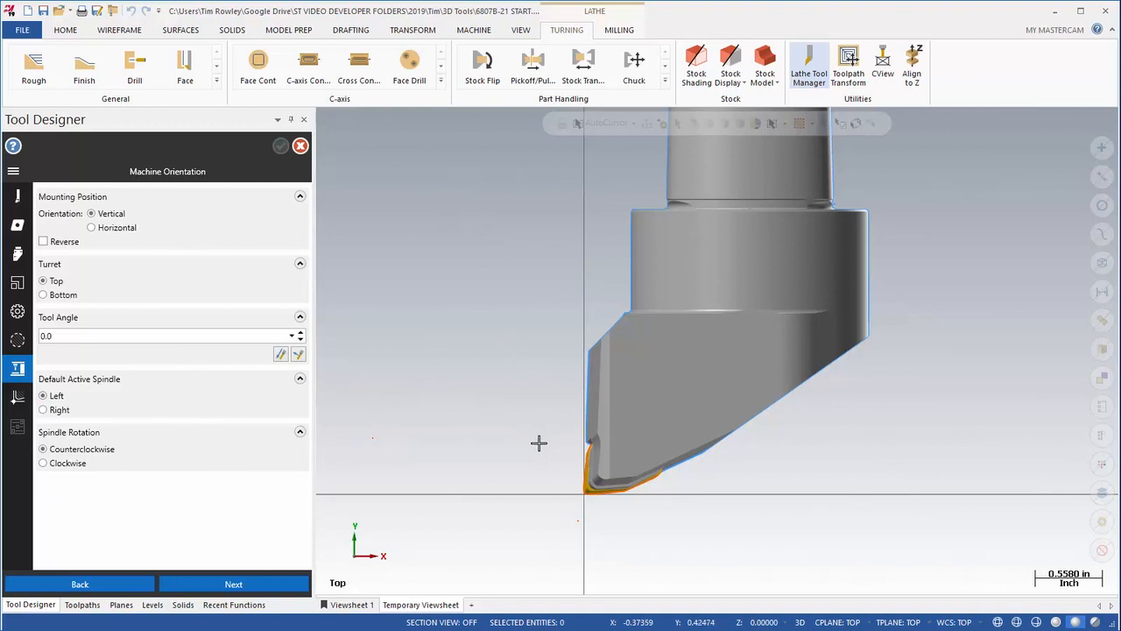
pyautogui.moveTo(528, 412); pyautogui.dragTo(531, 376, button='middle')
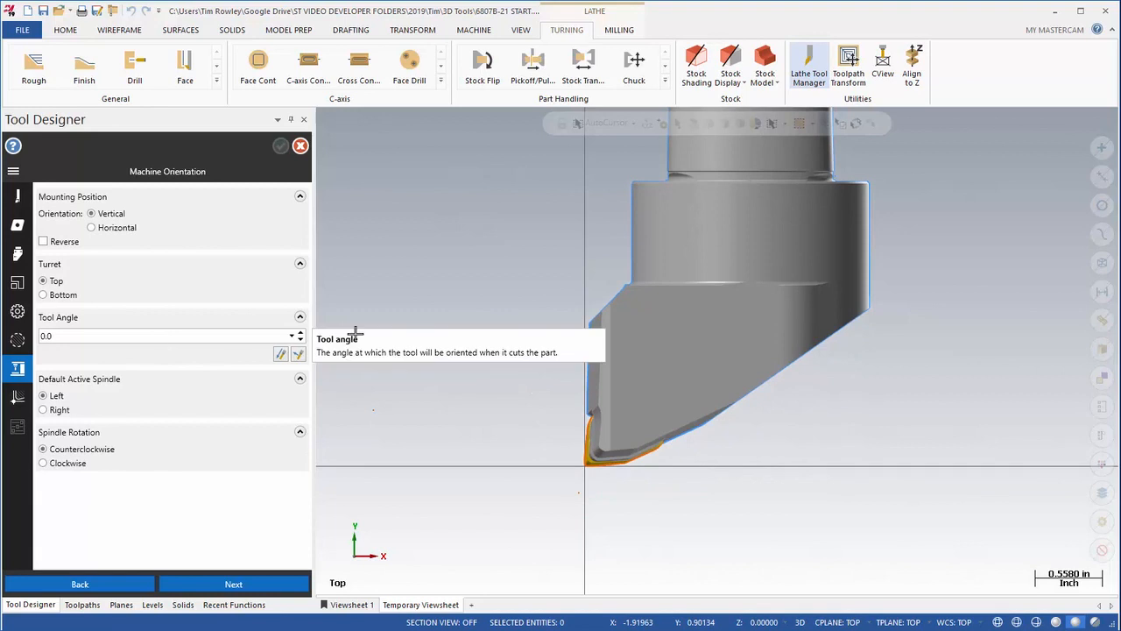
# Inspect the whole tool in the Top view and proceed to the Compensation settings.
pyautogui.scroll(-2, 733, 306)
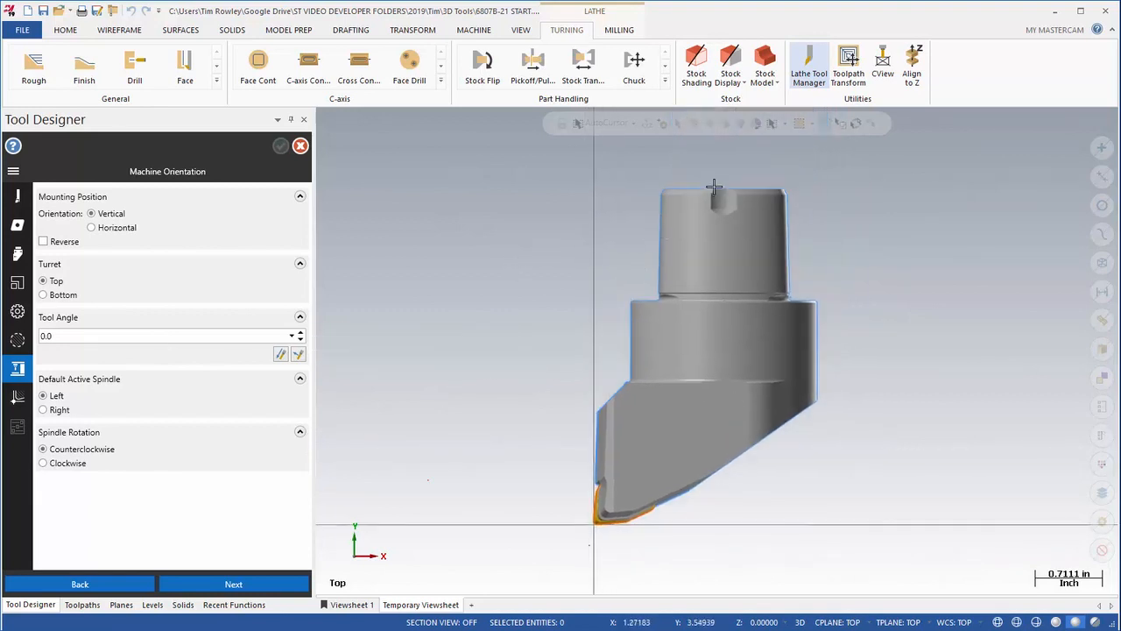
pyautogui.scroll(-1, 536, 270)
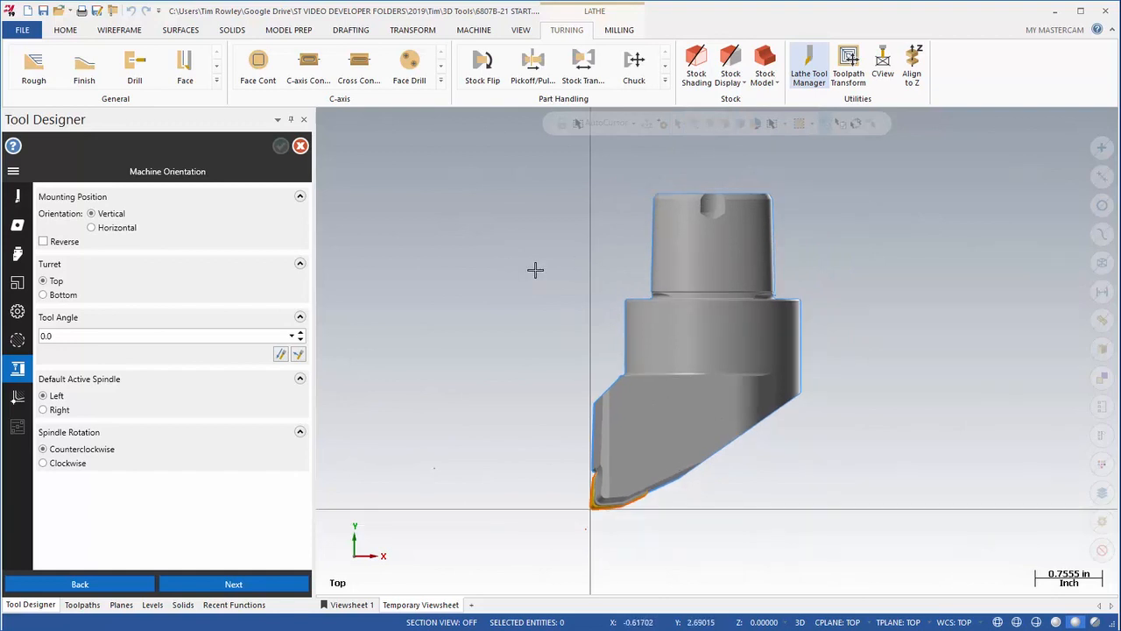
pyautogui.moveTo(535, 270); pyautogui.dragTo(575, 243, button='middle')
pyautogui.scroll(-1, 576, 242)
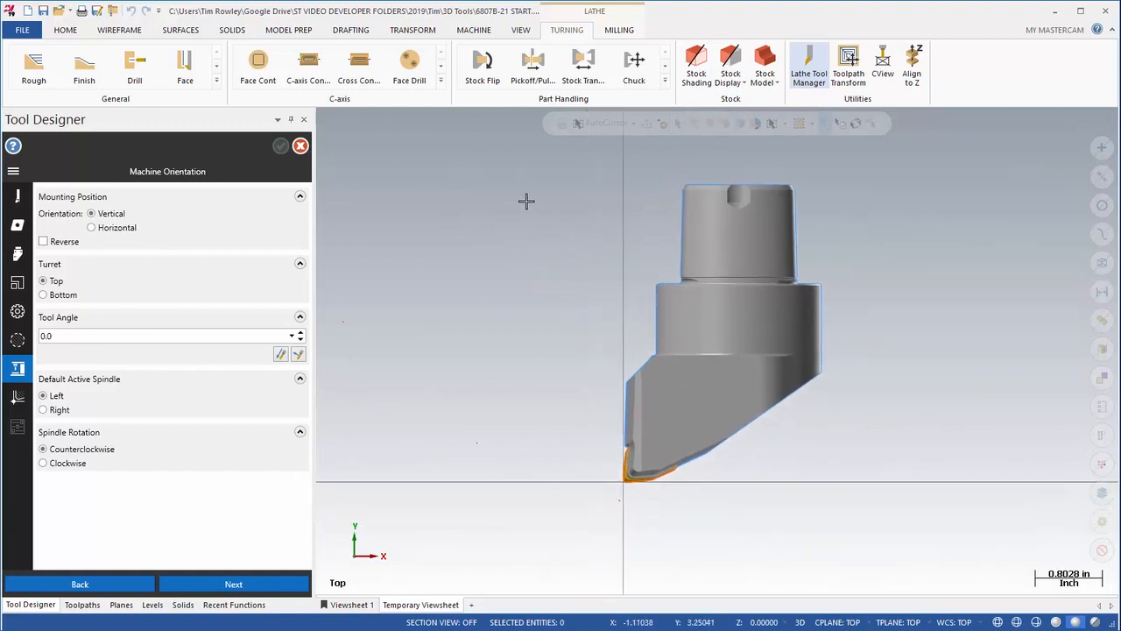
pyautogui.click(19, 400)
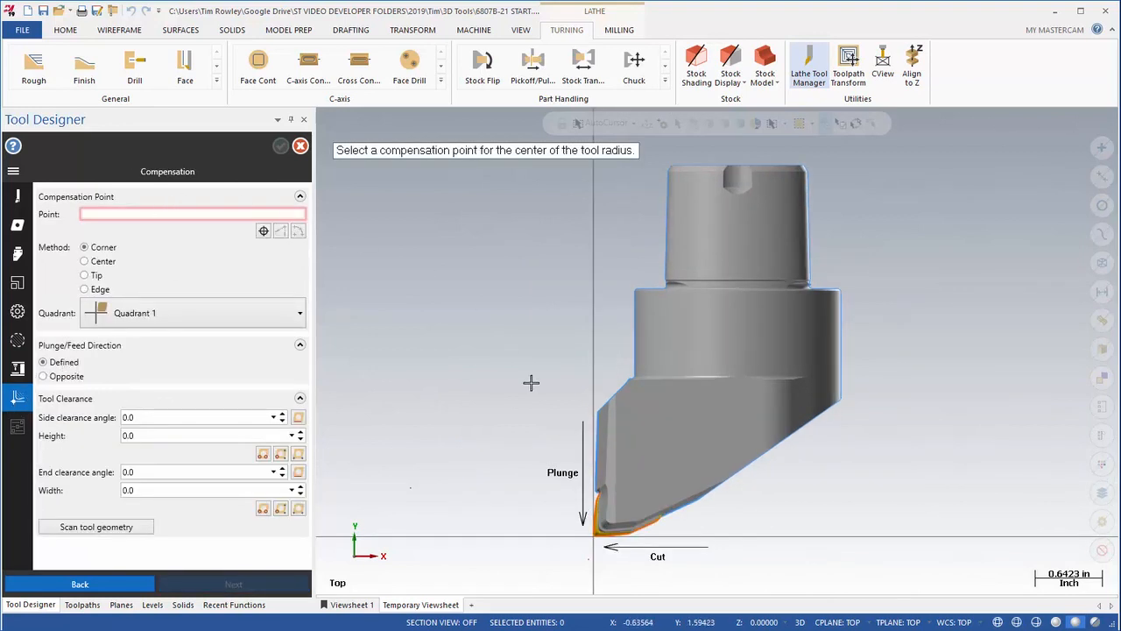
# Show the tool in wireframe and examine the insert's corner radius at the origin.
pyautogui.scroll(4, 591, 550)
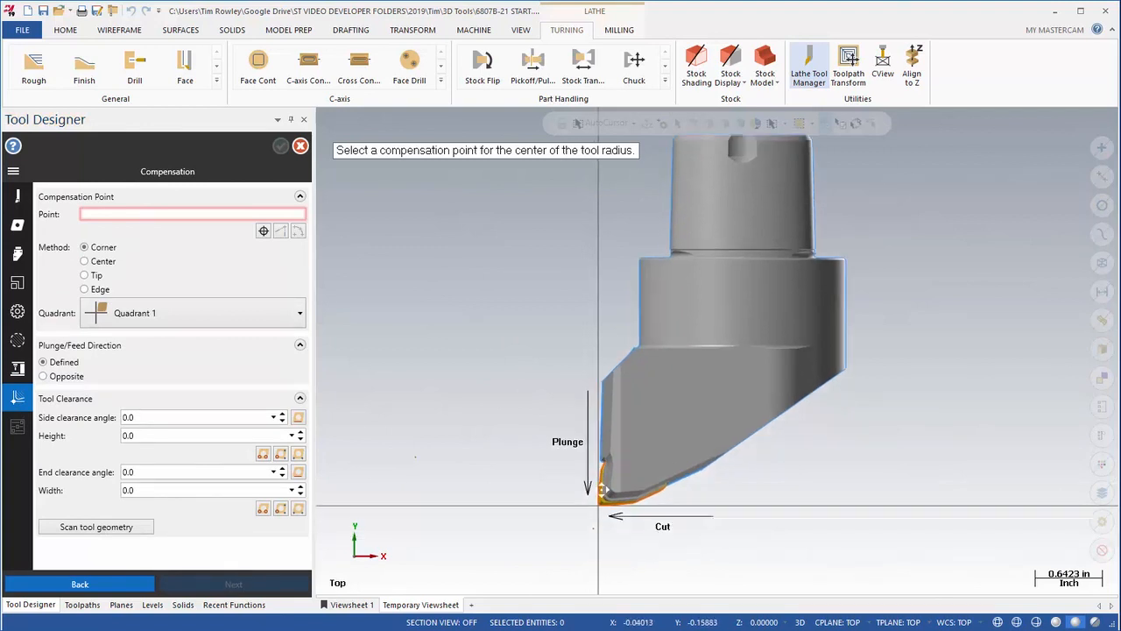
pyautogui.scroll(2, 683, 378)
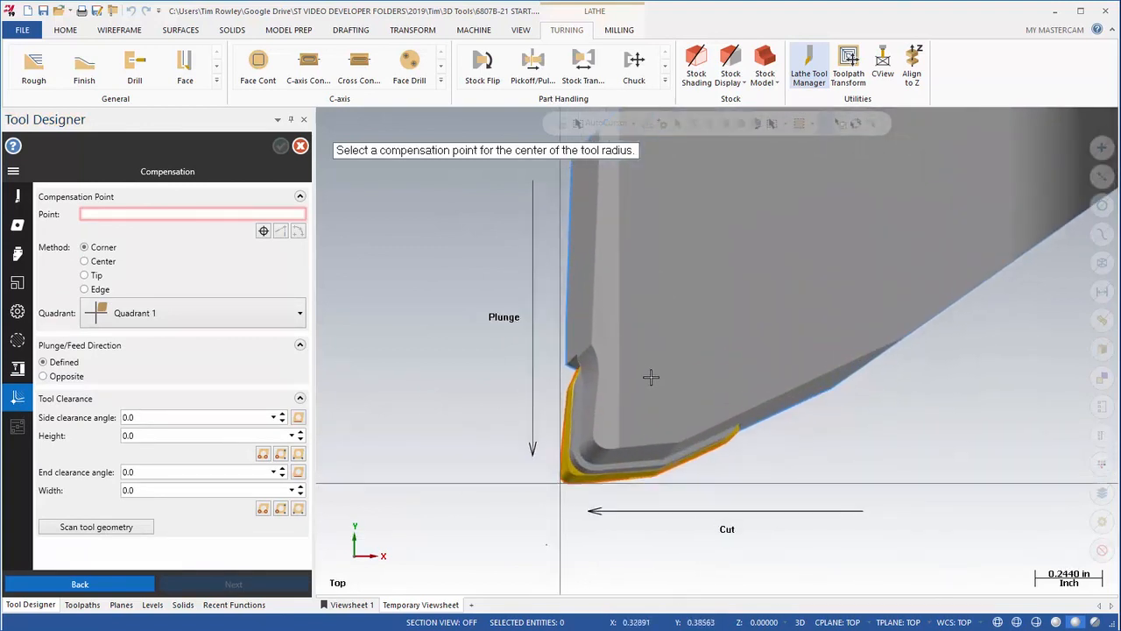
pyautogui.scroll(3, 662, 317)
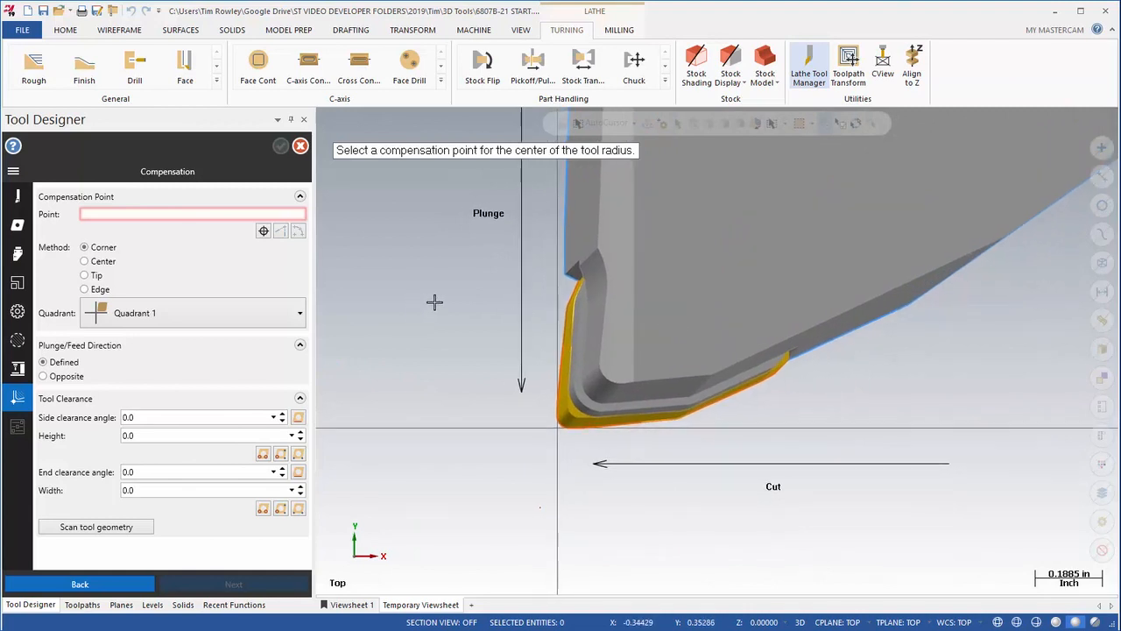
pyautogui.hotkey('alt', 's')
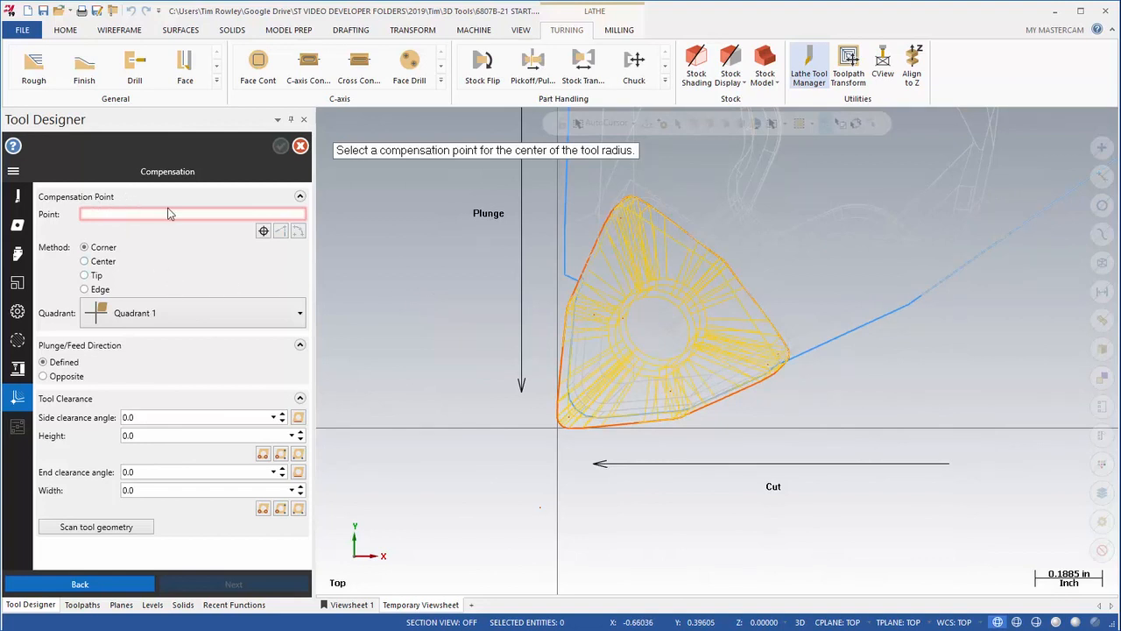
pyautogui.scroll(3, 555, 448)
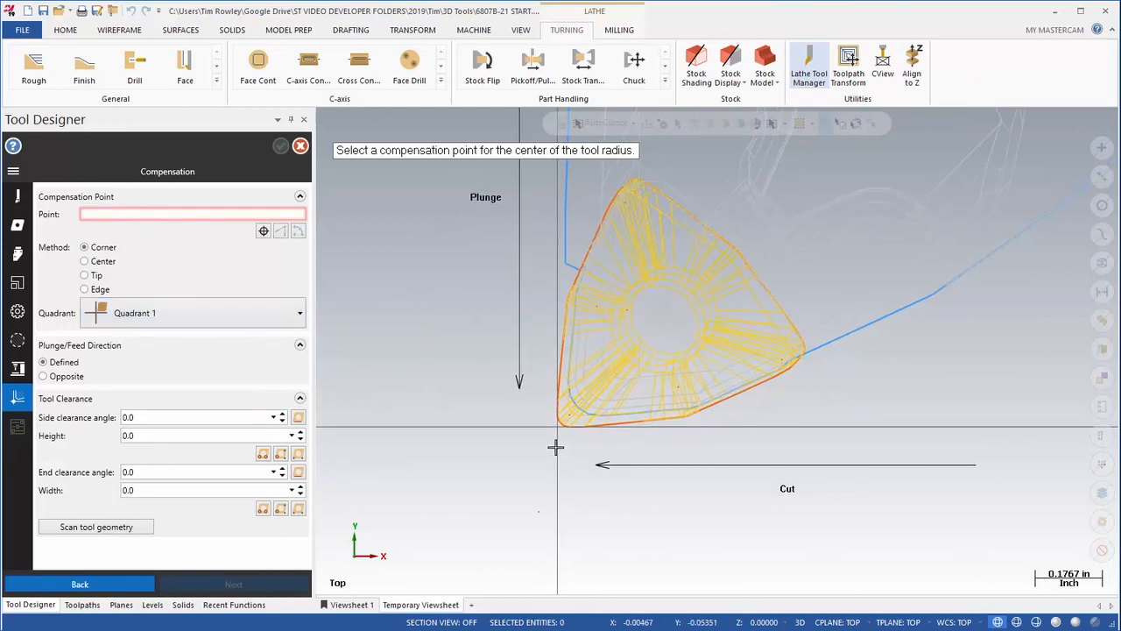
pyautogui.scroll(4, 556, 447)
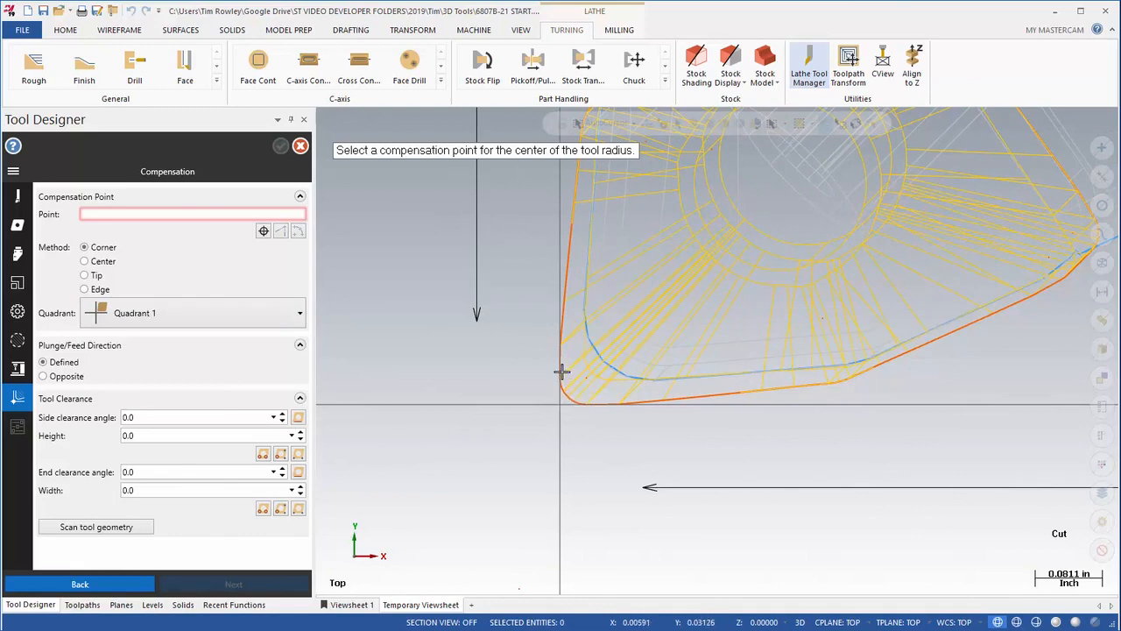
pyautogui.scroll(5, 559, 400)
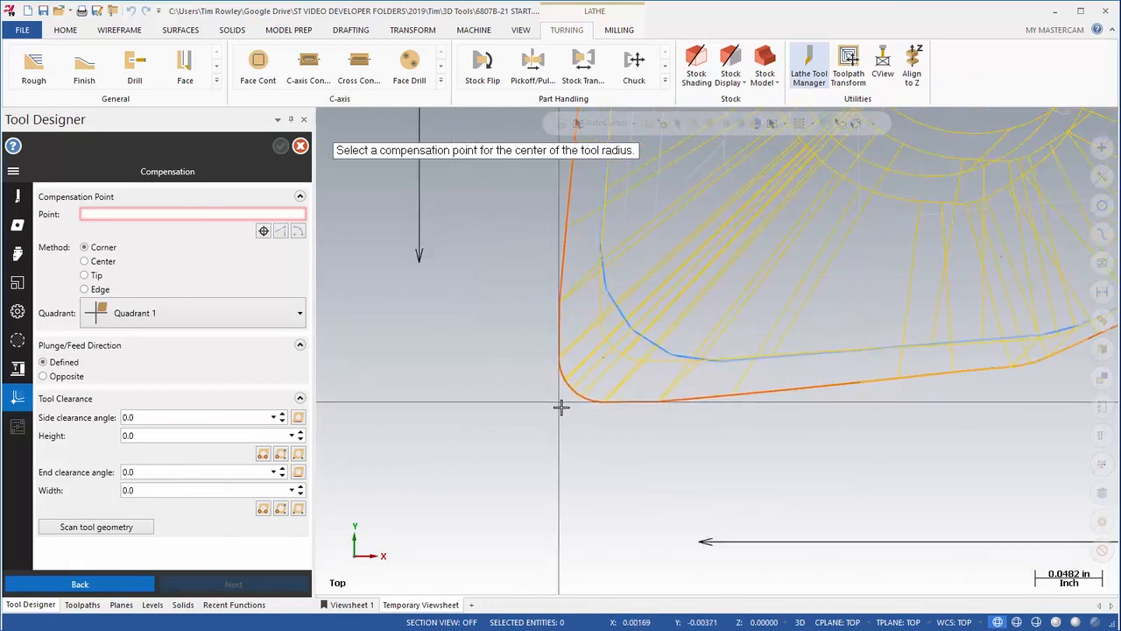
pyautogui.scroll(3, 559, 400)
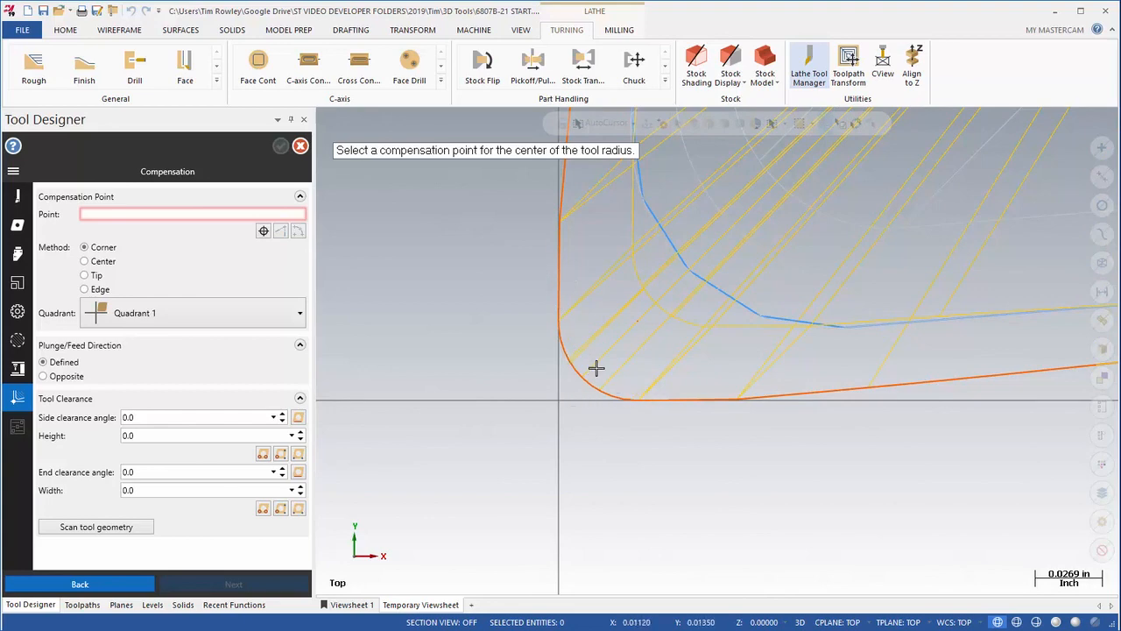
pyautogui.scroll(-2, 530, 350)
pyautogui.scroll(-4, 486, 332)
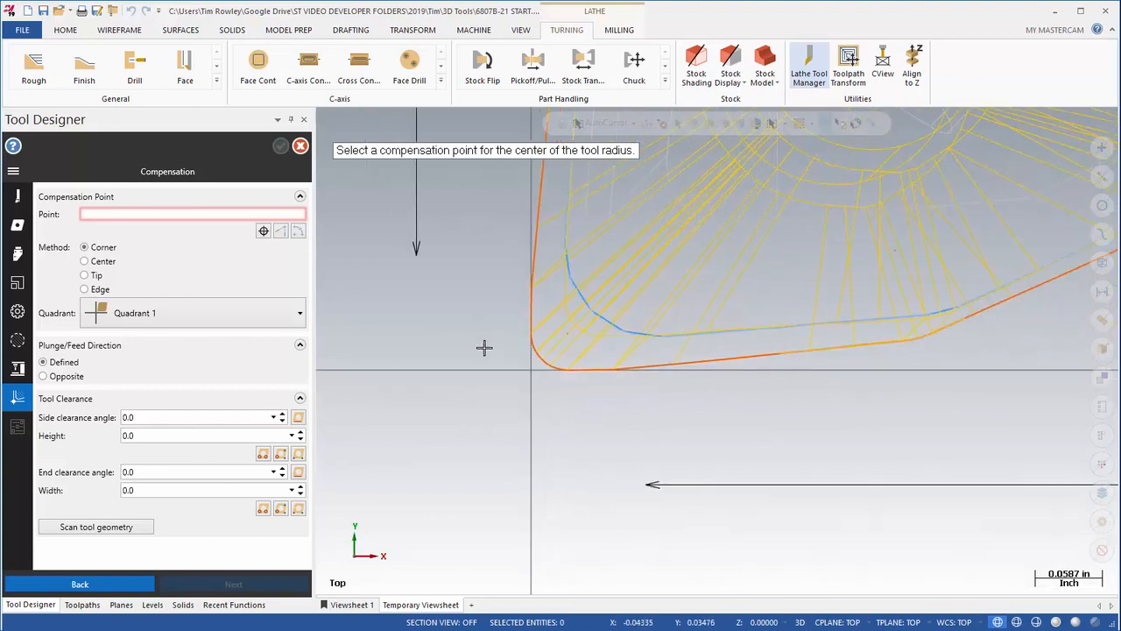
pyautogui.moveTo(475, 421); pyautogui.dragTo(494, 404, button='middle')
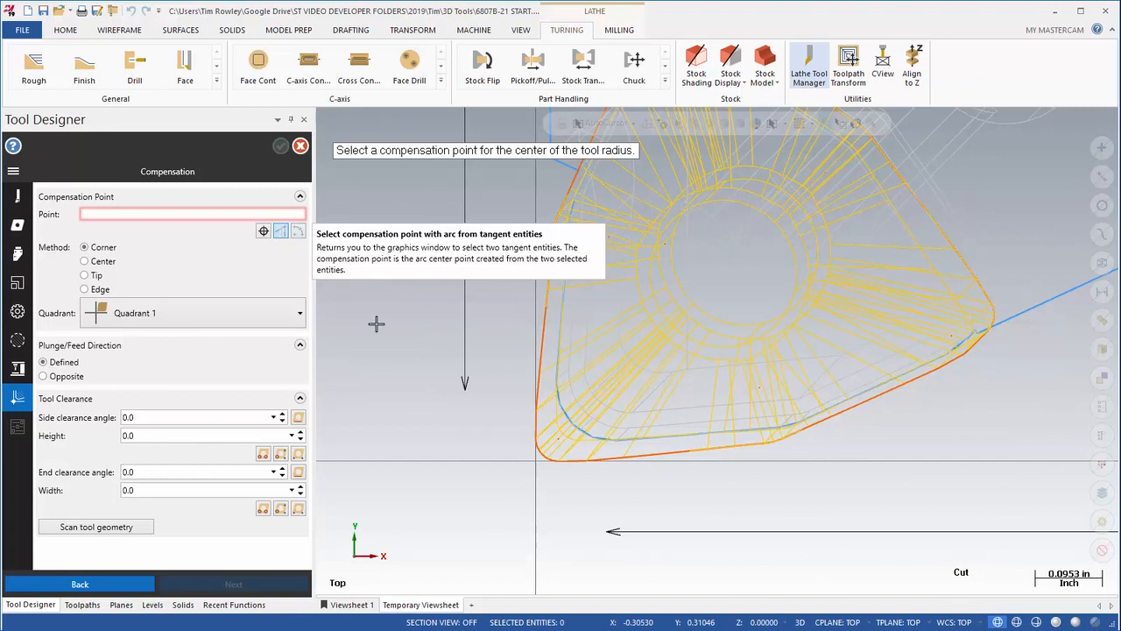
# Define the compensation point with an arc tangent to the short vertical and horizontal edges beside the insert's corner radius.
pyautogui.click(280, 233)
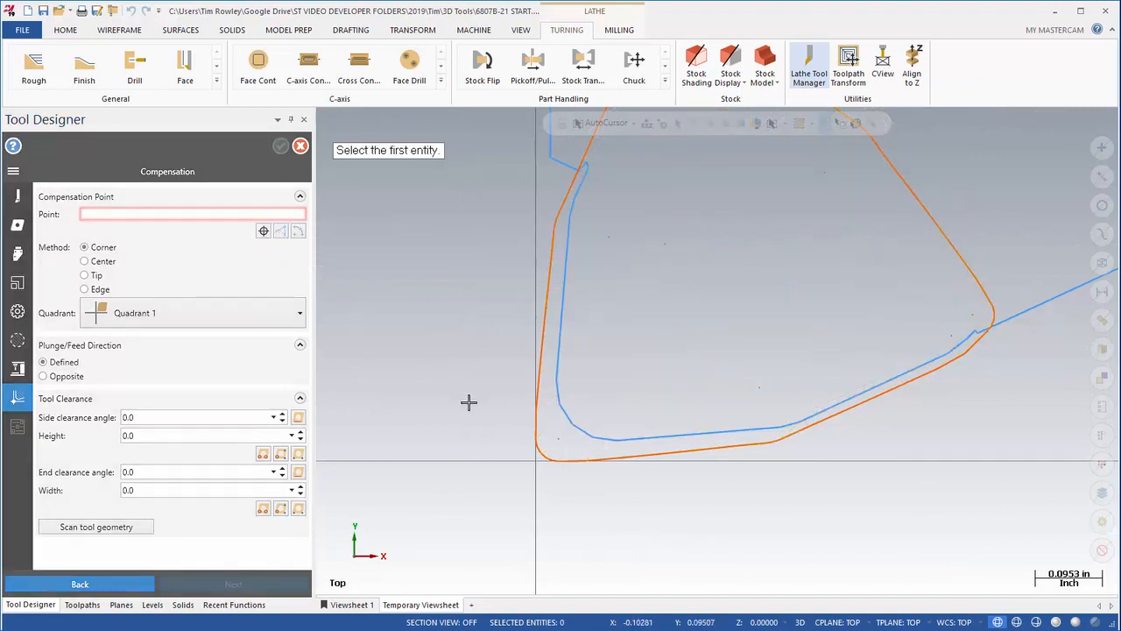
pyautogui.scroll(2, 492, 438)
pyautogui.scroll(2, 493, 438)
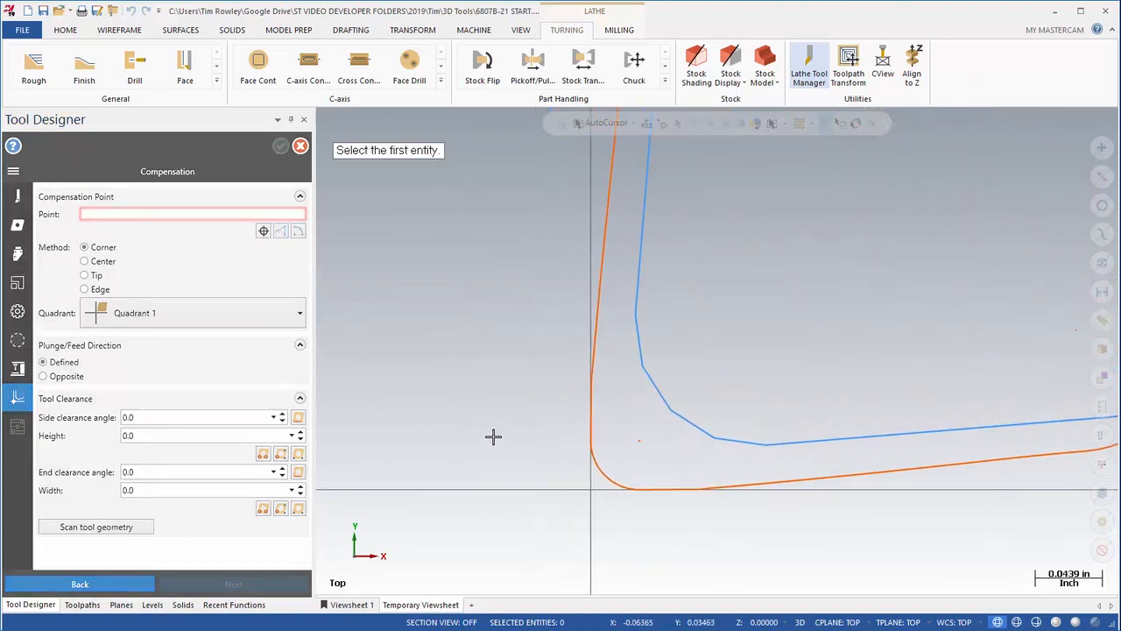
pyautogui.click(600, 416)
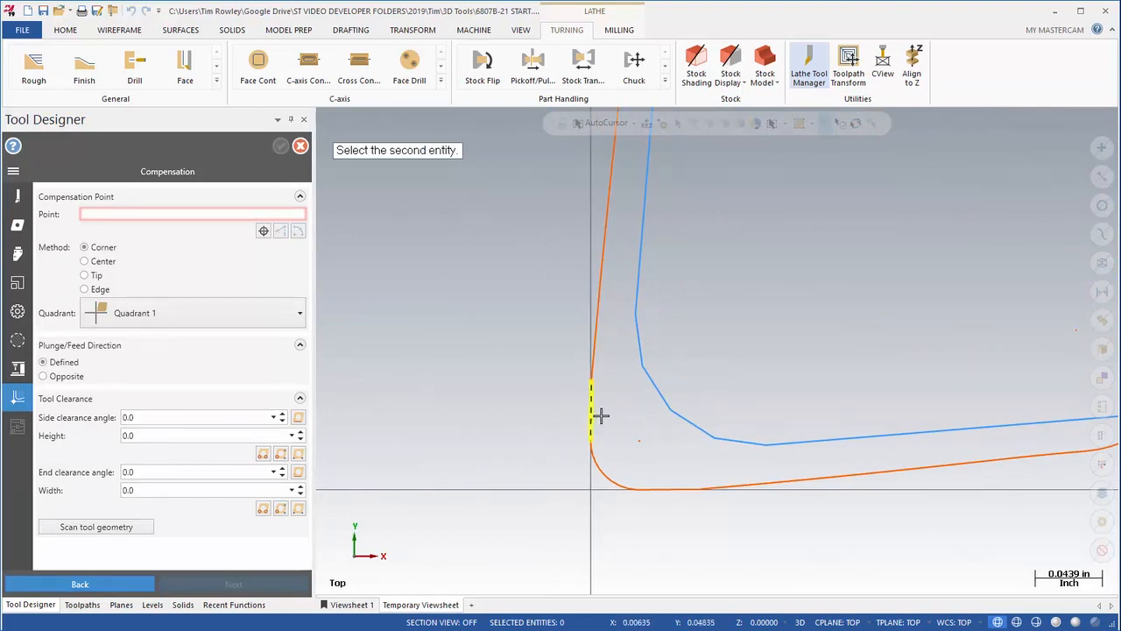
pyautogui.click(669, 480)
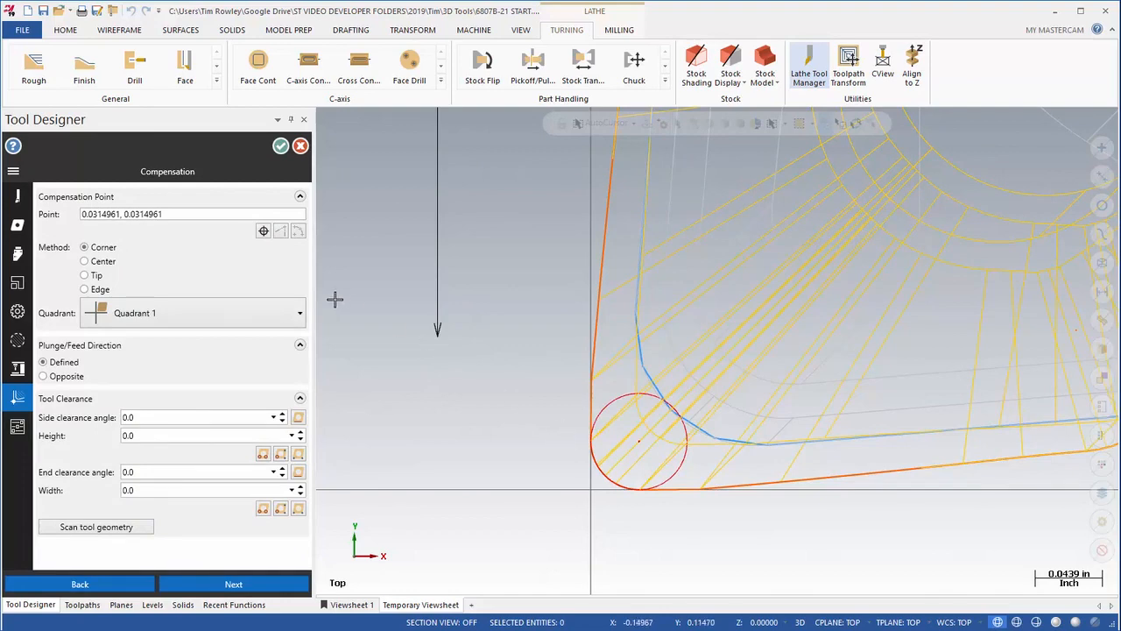
# Check the compensation circle against the insert's corner radius and set the compensation quadrant to Quadrant 1.
pyautogui.scroll(5, 718, 492)
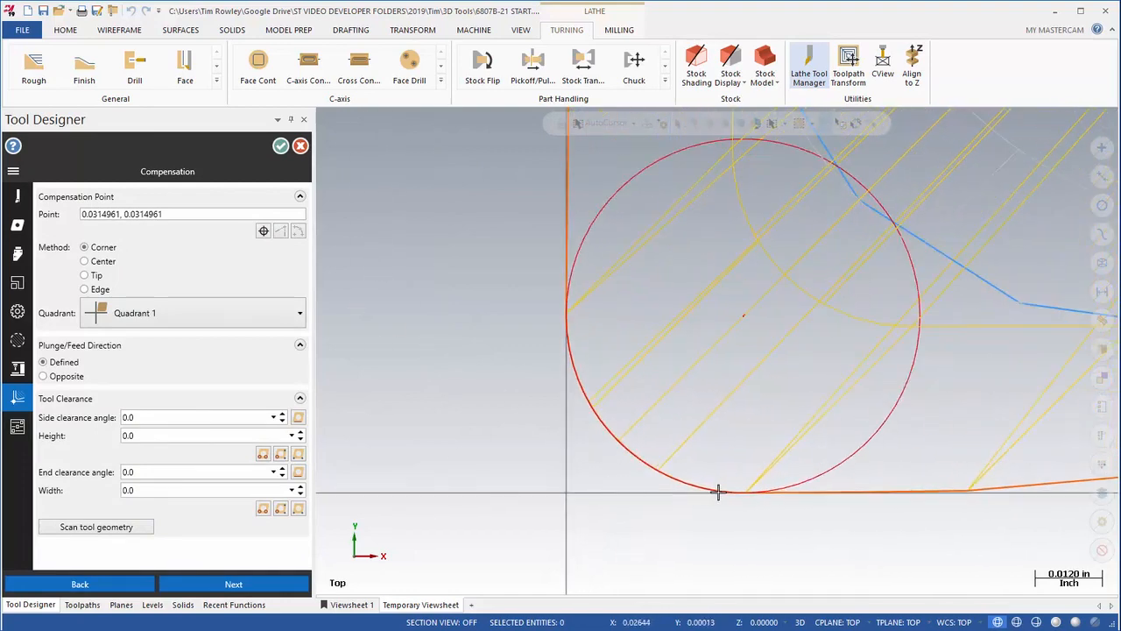
pyautogui.scroll(-4, 523, 295)
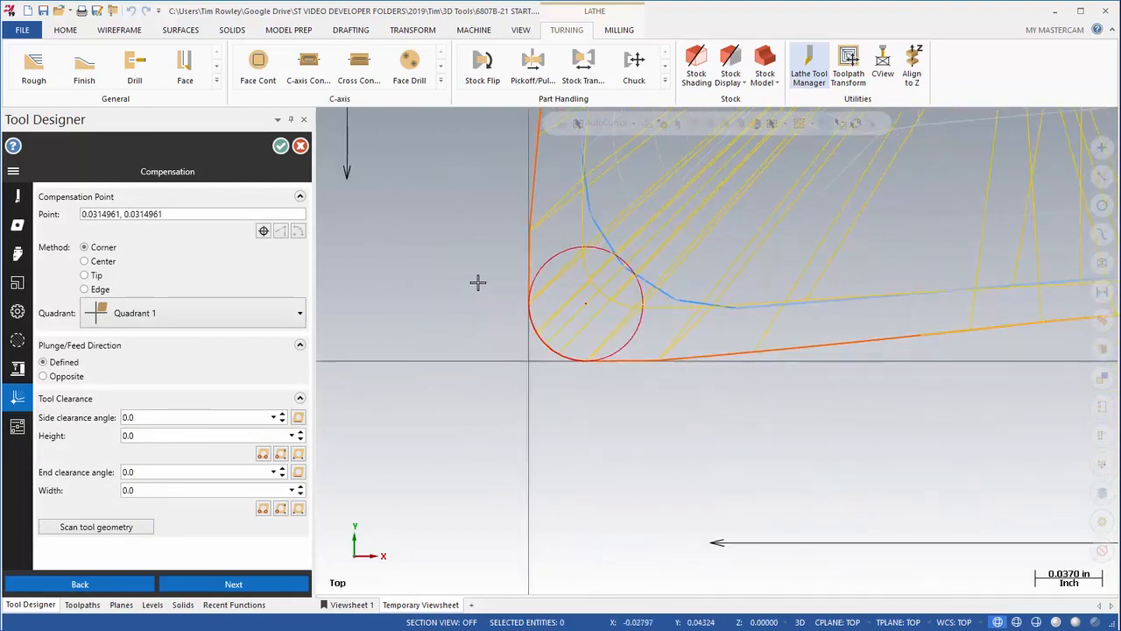
pyautogui.scroll(-1, 478, 282)
pyautogui.moveTo(490, 339); pyautogui.dragTo(514, 453, button='middle')
pyautogui.scroll(-3, 483, 365)
pyautogui.moveTo(451, 351); pyautogui.dragTo(519, 352, button='middle')
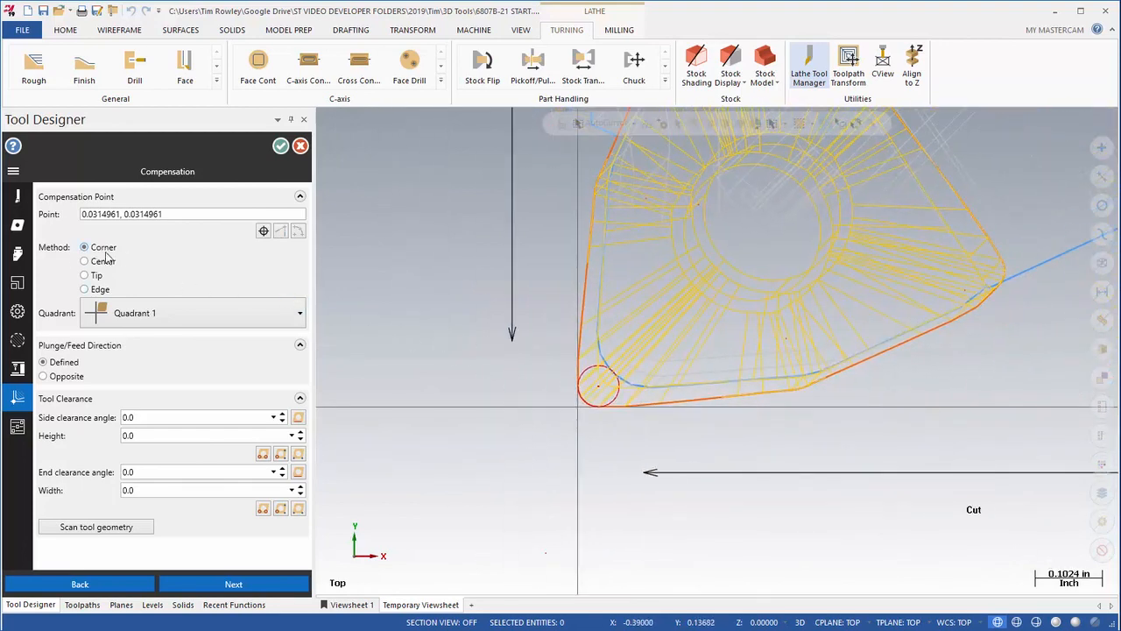
pyautogui.moveTo(99, 252)
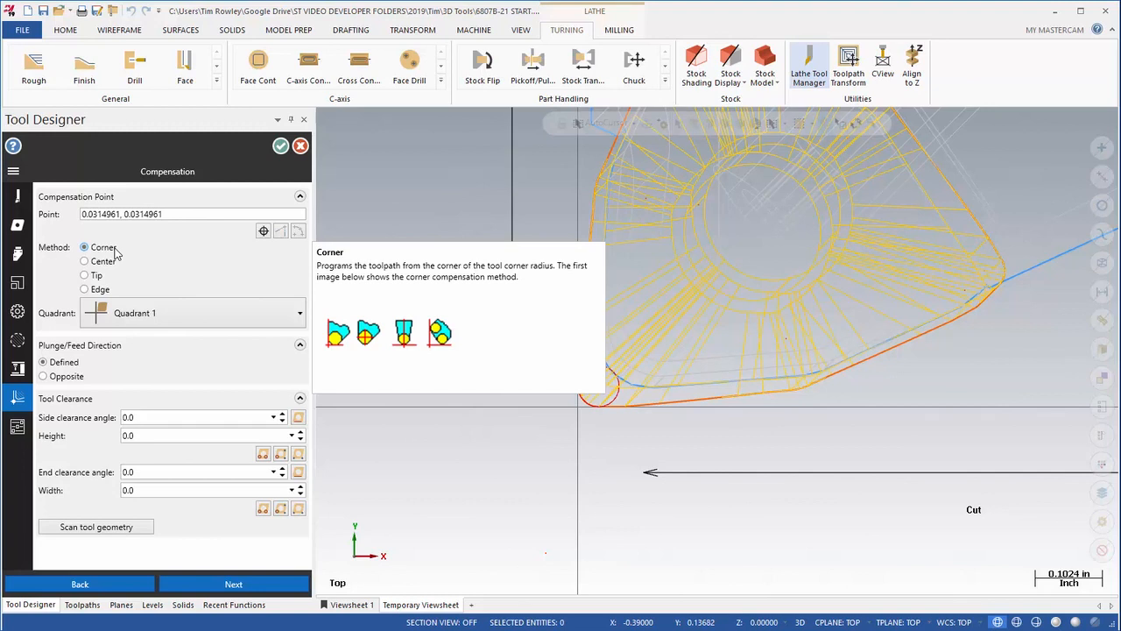
pyautogui.click(149, 315)
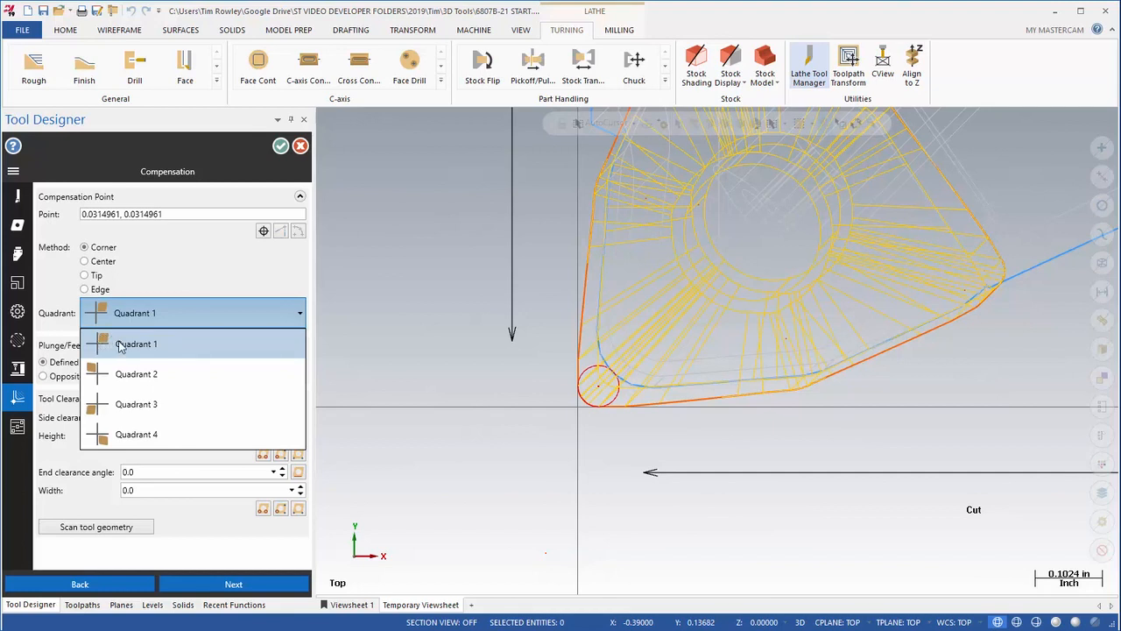
pyautogui.click(123, 347)
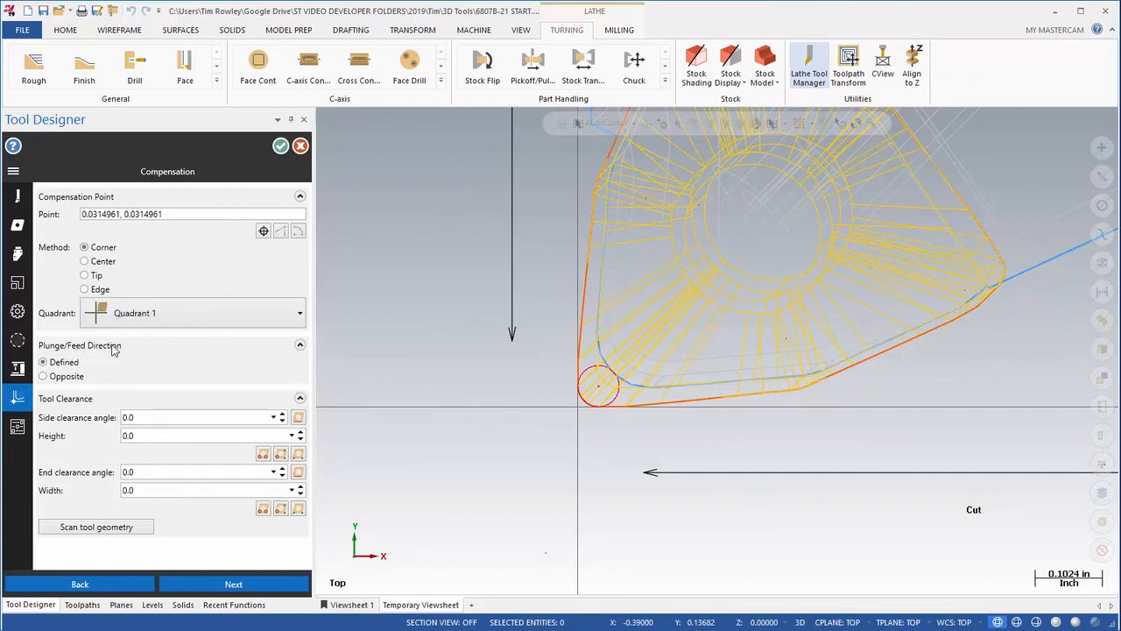
# Set the side clearance angle from the nearly vertical holder boundary line above the insert.
pyautogui.scroll(-4, 446, 343)
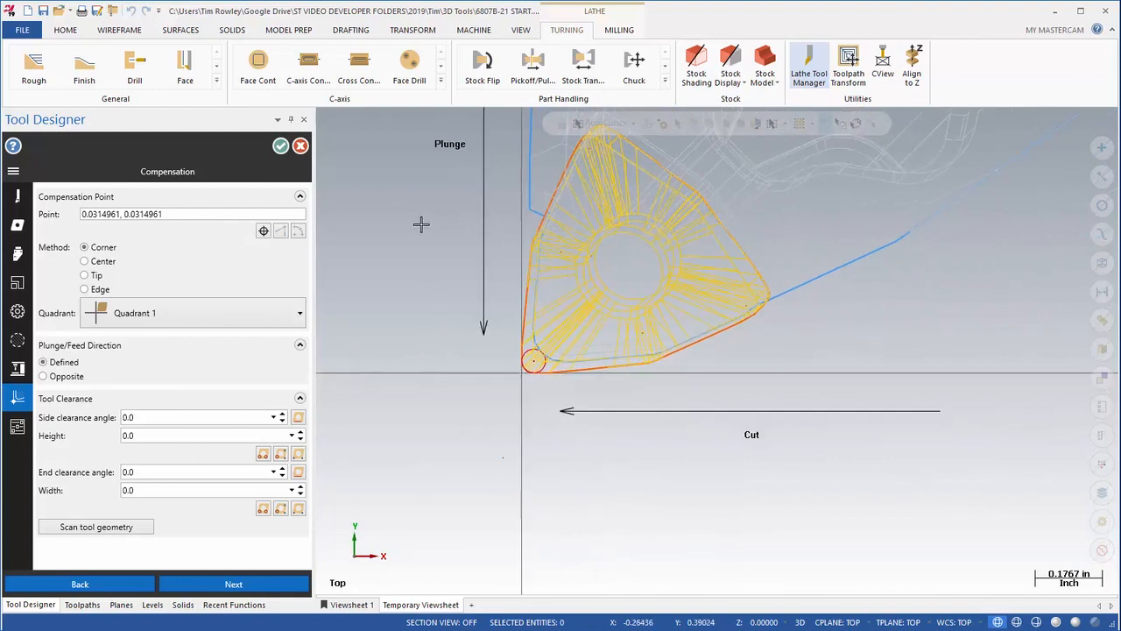
pyautogui.scroll(2, 463, 300)
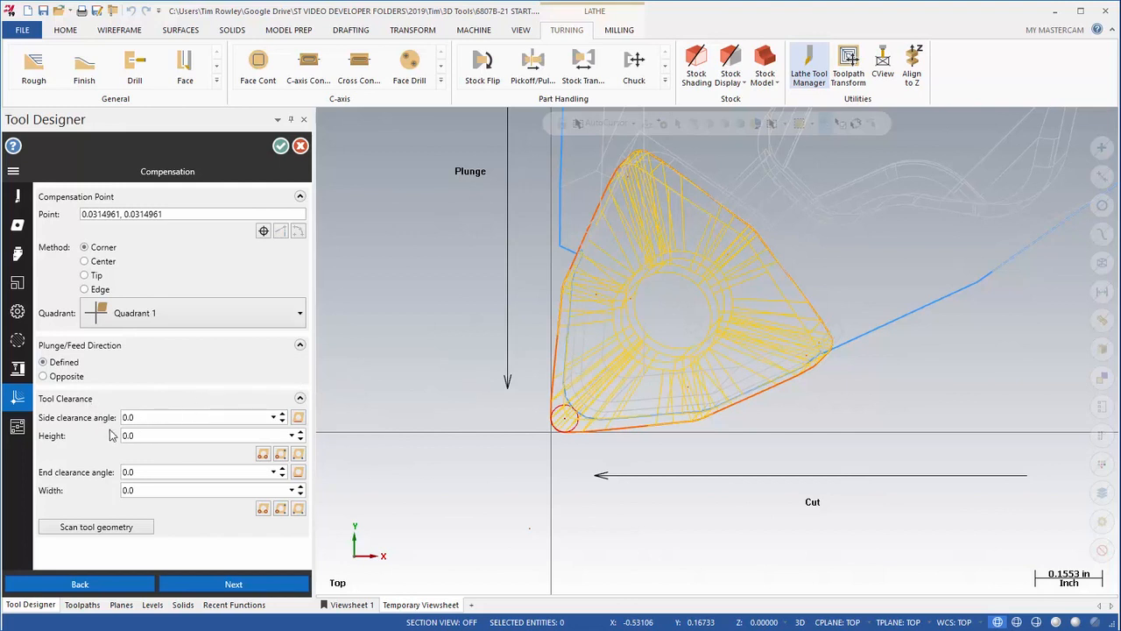
pyautogui.click(299, 423)
pyautogui.scroll(2, 405, 358)
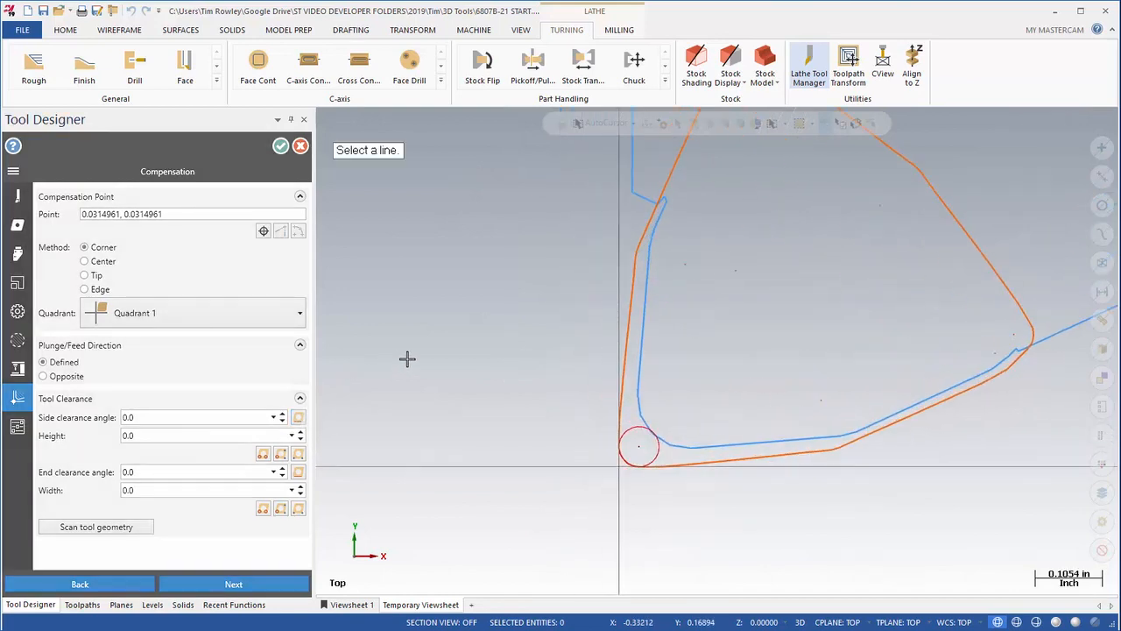
pyautogui.moveTo(495, 286); pyautogui.dragTo(485, 454, button='middle')
pyautogui.scroll(-2, 537, 311)
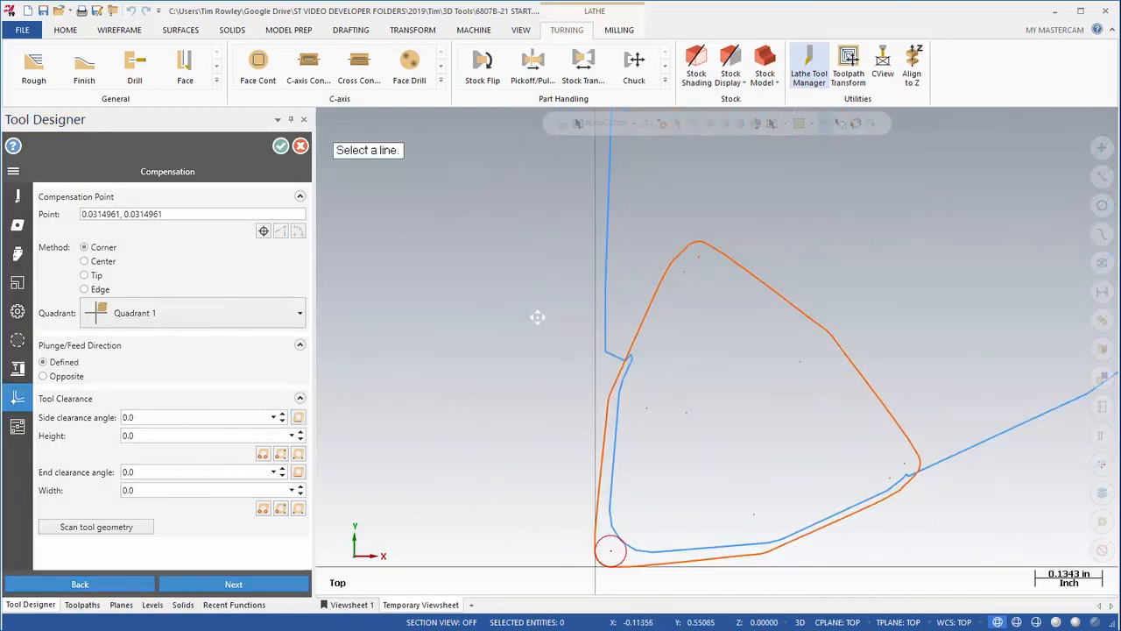
pyautogui.moveTo(536, 318); pyautogui.dragTo(510, 425, button='middle')
pyautogui.scroll(-2, 509, 386)
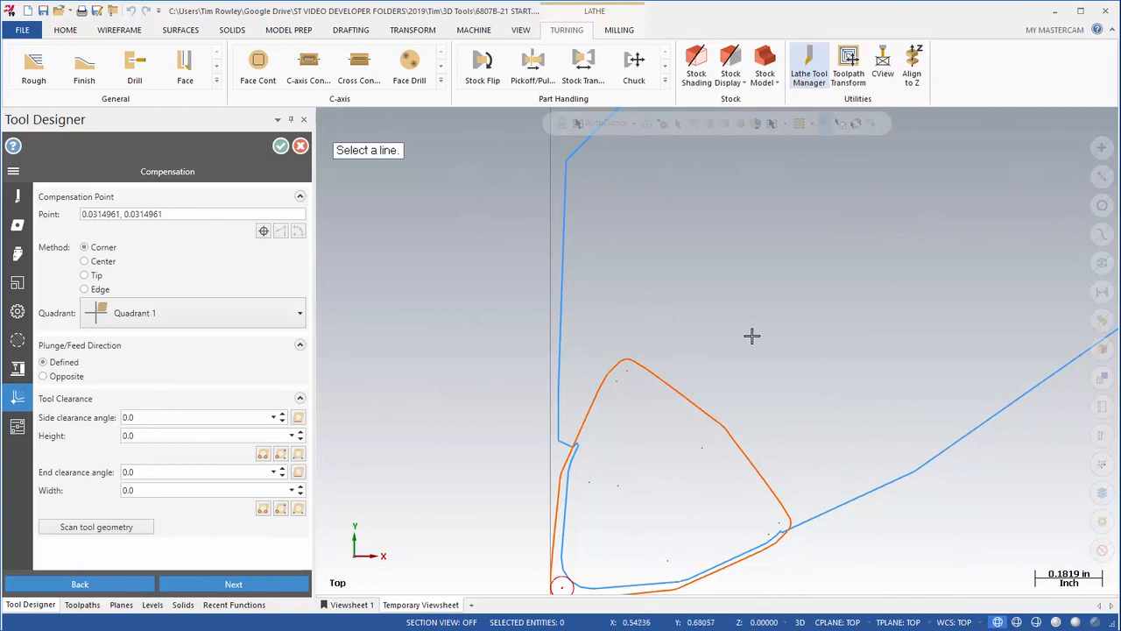
pyautogui.click(570, 264)
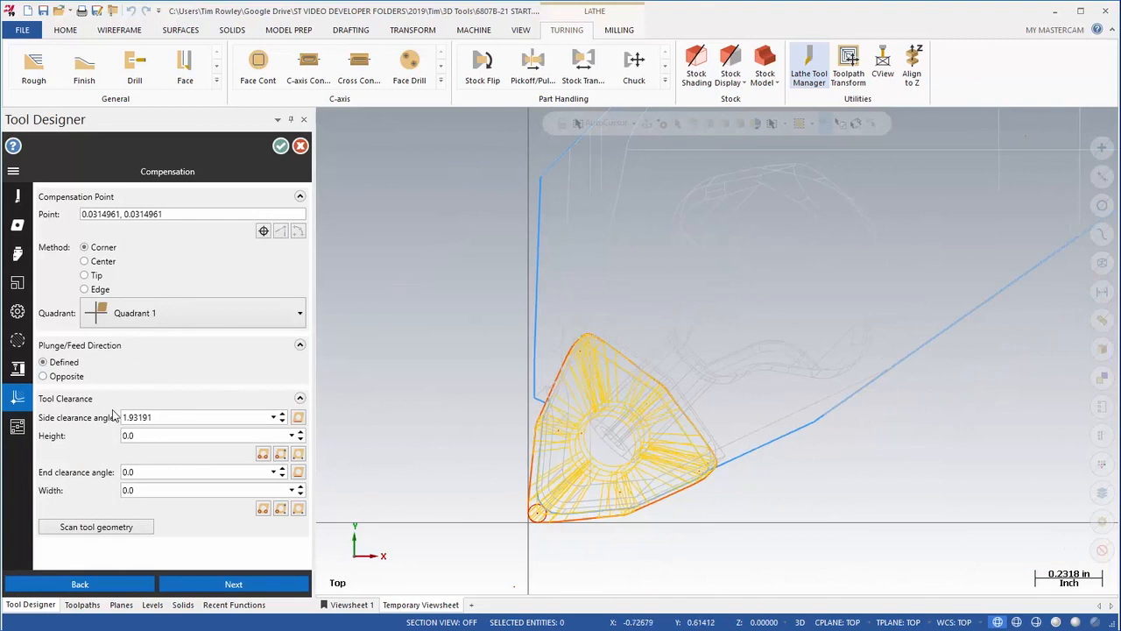
# Set the side clearance height from the compensation circle to the upper end point of the holder's nearly vertical boundary line.
pyautogui.click(280, 455)
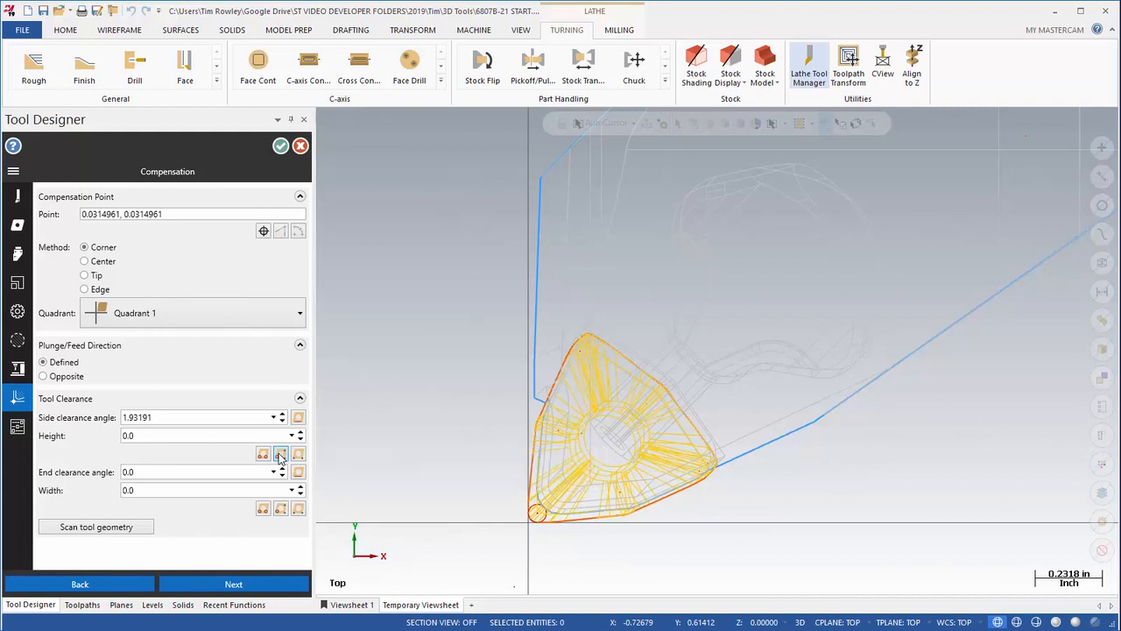
pyautogui.click(541, 515)
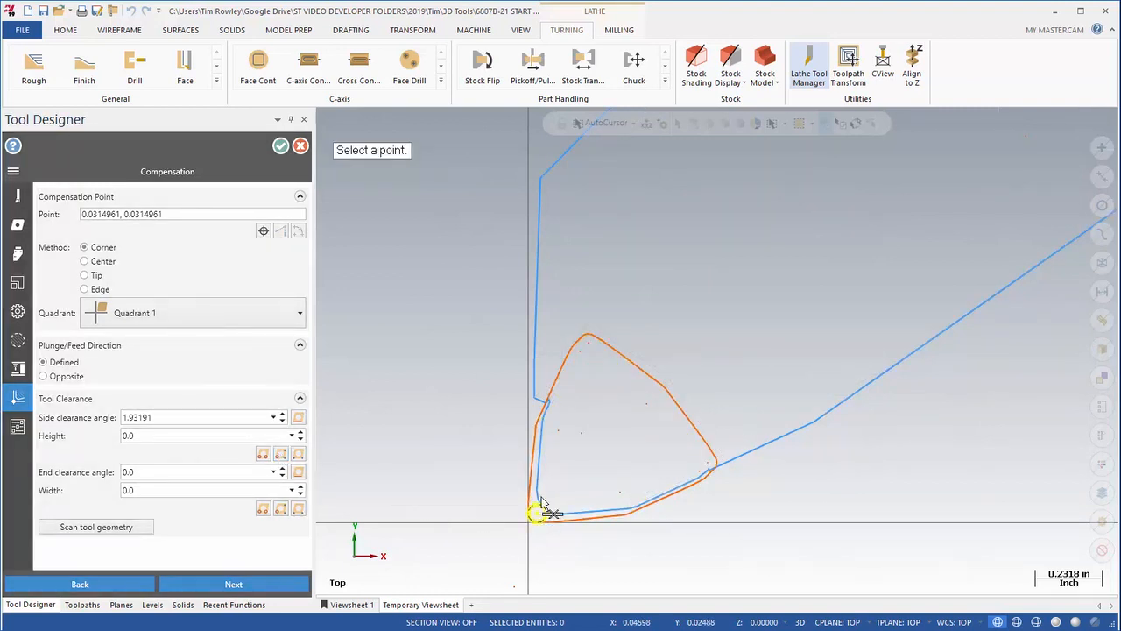
pyautogui.moveTo(561, 238)
pyautogui.mouseDown(button='middle')
pyautogui.moveTo(581, 295)
pyautogui.moveTo(593, 276)
pyautogui.mouseUp(button='middle')
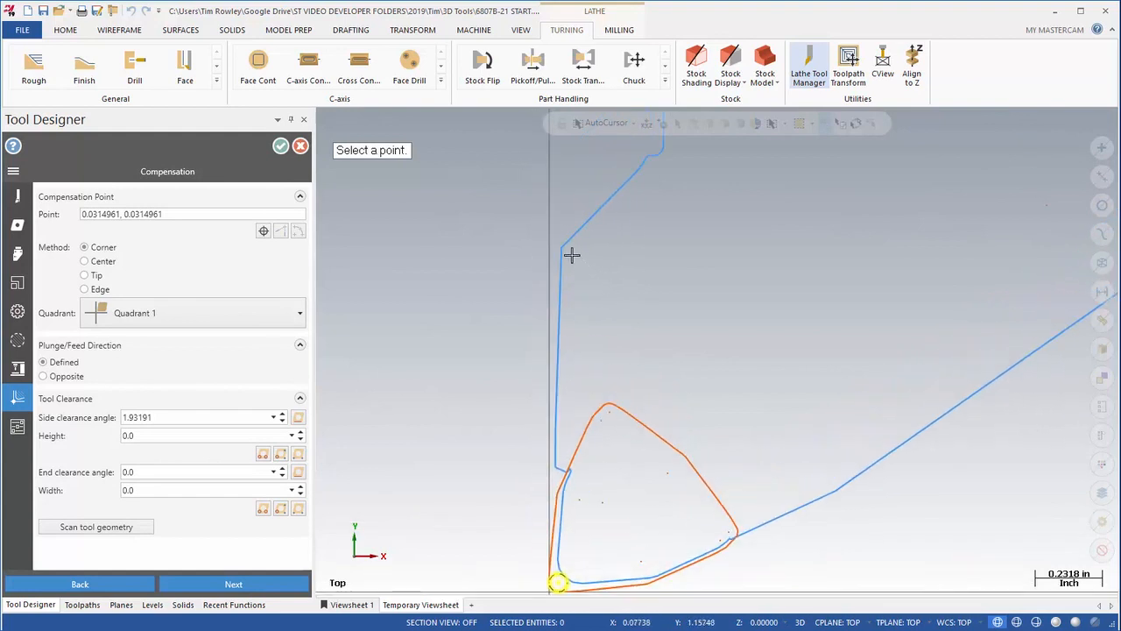
pyautogui.click(564, 248)
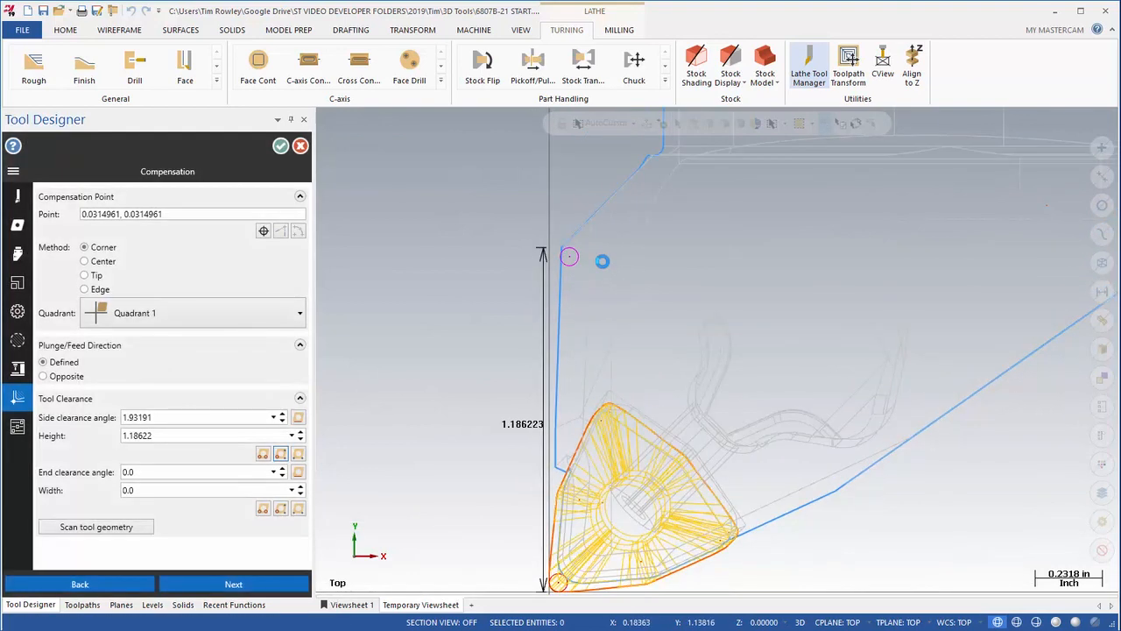
pyautogui.scroll(-1, 601, 429)
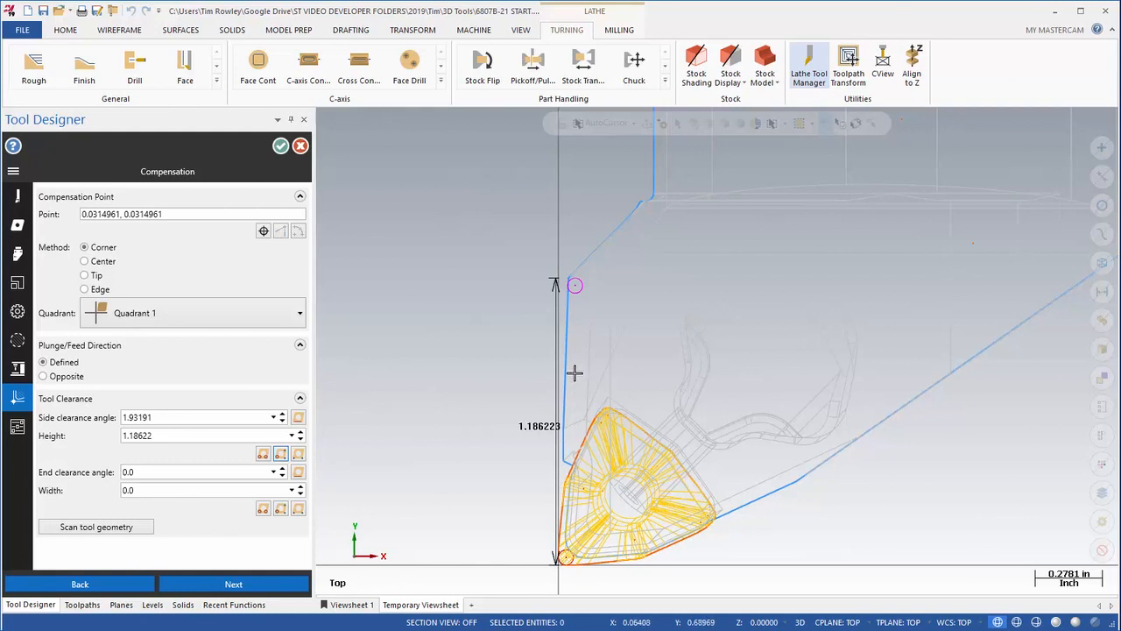
# Set the end clearance angle from the nearly horizontal holder boundary line along the insert's lower edge.
pyautogui.scroll(-1, 507, 321)
pyautogui.scroll(-4, 508, 322)
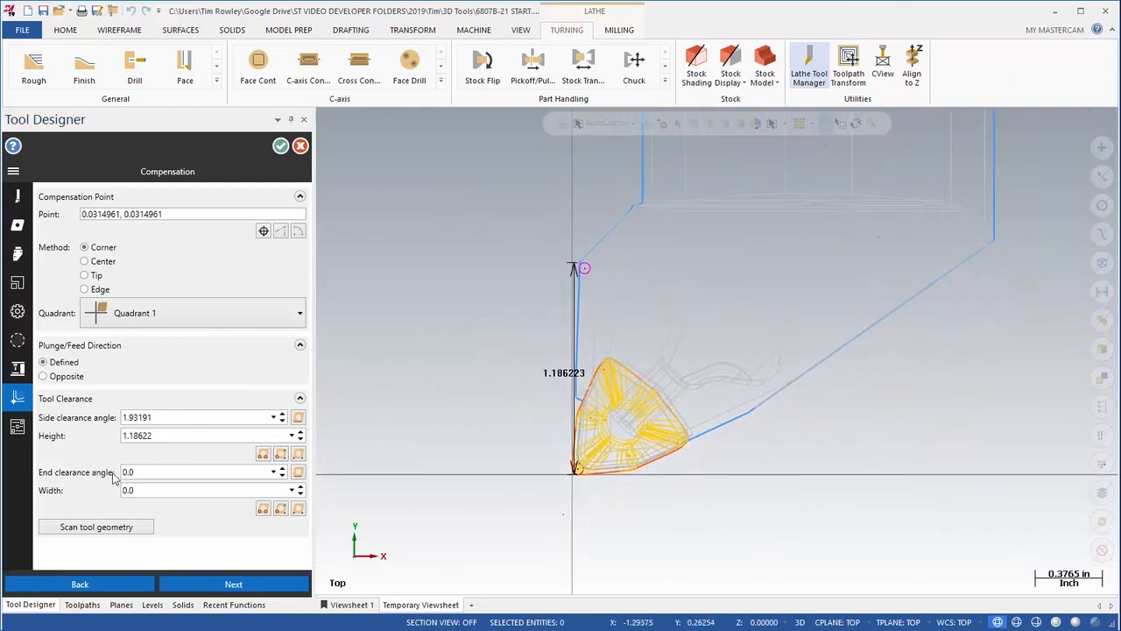
pyautogui.click(298, 473)
pyautogui.scroll(6, 613, 497)
pyautogui.scroll(2, 625, 495)
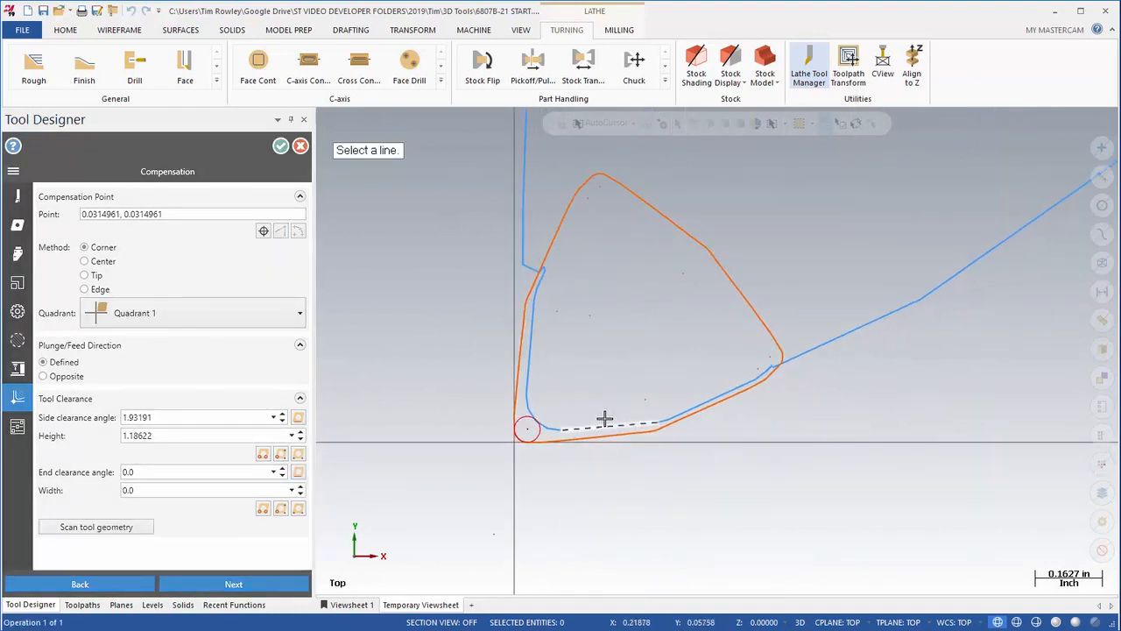
pyautogui.click(605, 420)
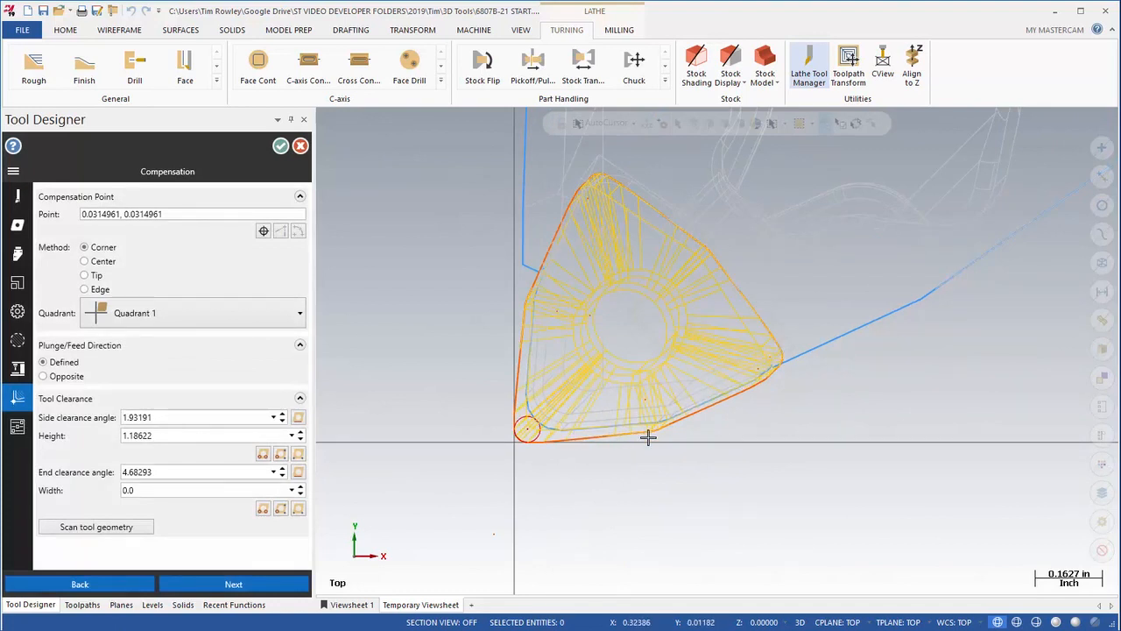
# Set the end clearance width from the compensation circle to the corner where the holder's long slanted line meets its far vertical side.
pyautogui.scroll(-8, 734, 453)
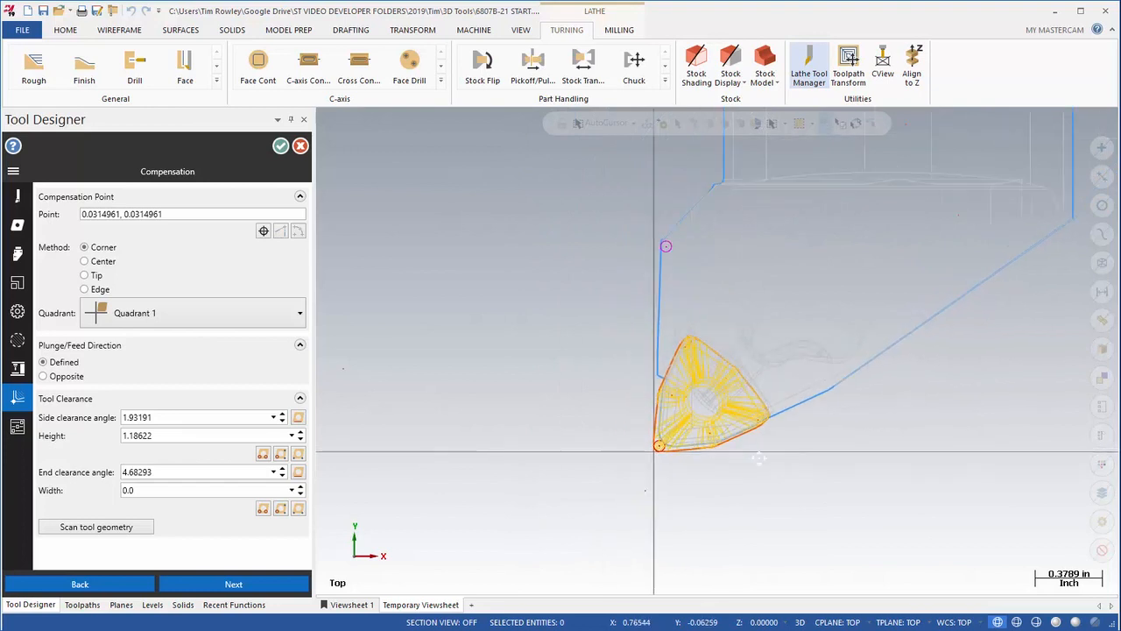
pyautogui.click(280, 509)
pyautogui.scroll(3, 422, 459)
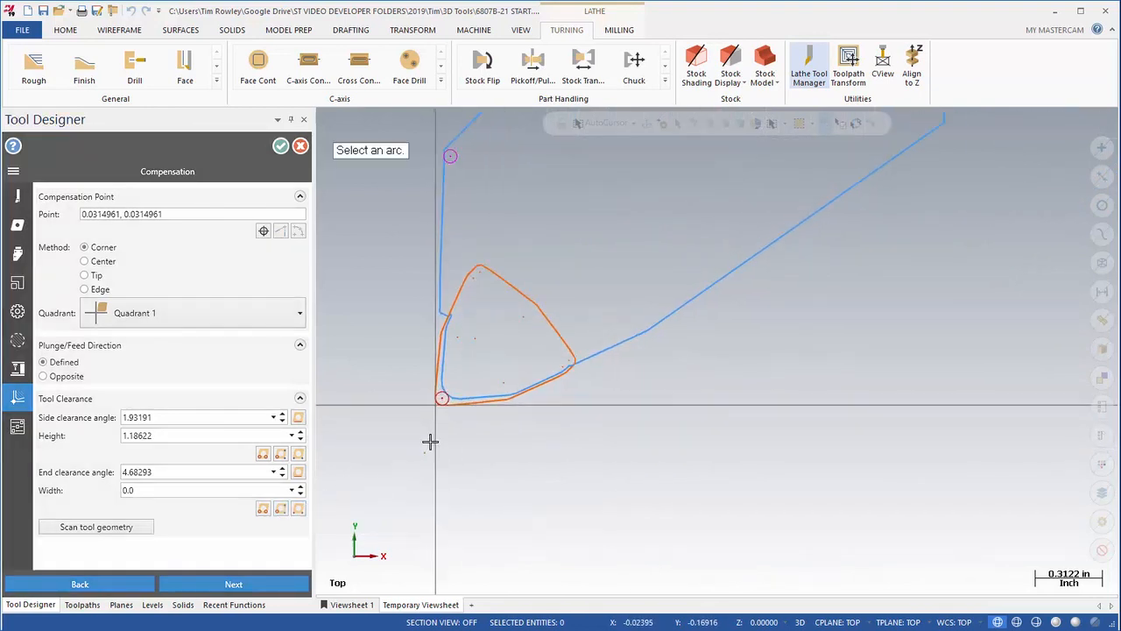
pyautogui.click(447, 394)
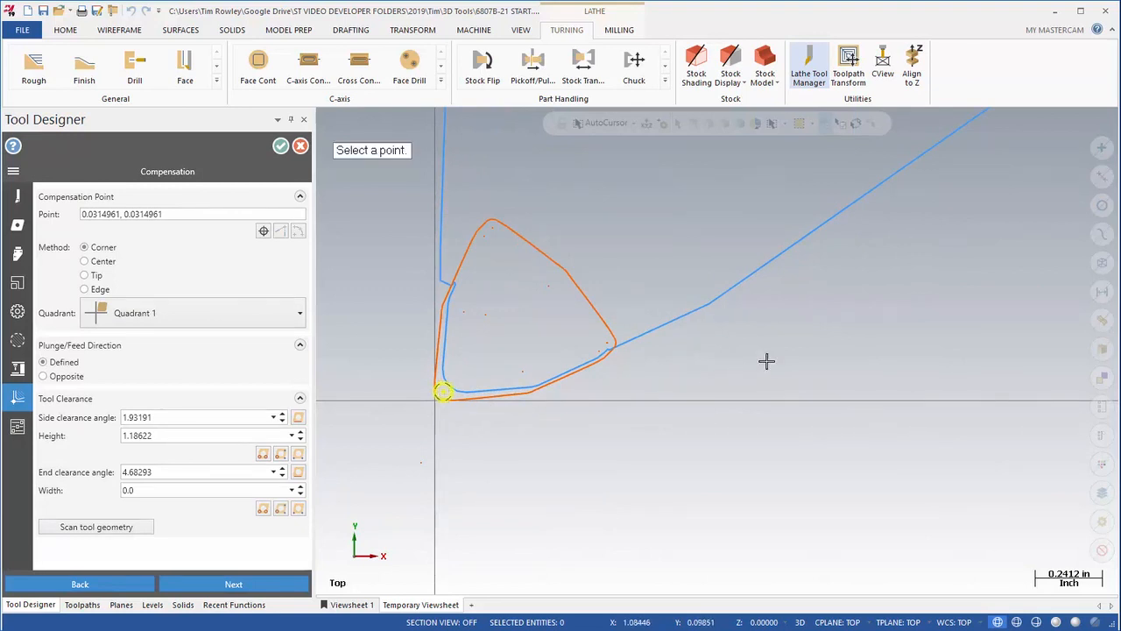
pyautogui.moveTo(800, 329); pyautogui.dragTo(517, 569, button='middle')
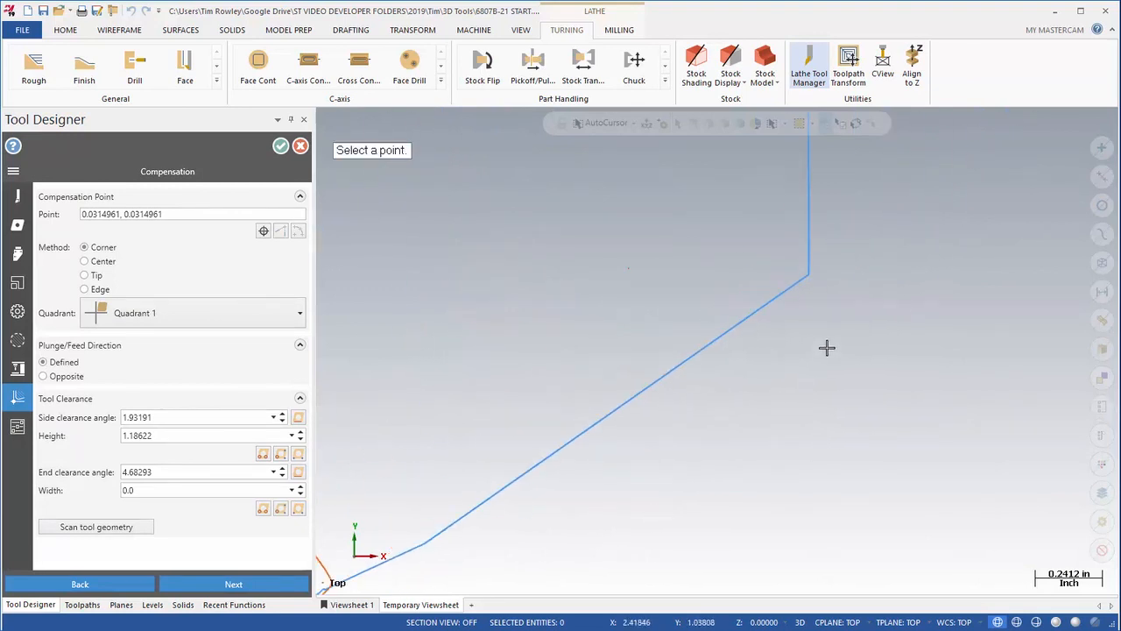
pyautogui.click(814, 278)
pyautogui.scroll(-2, 878, 371)
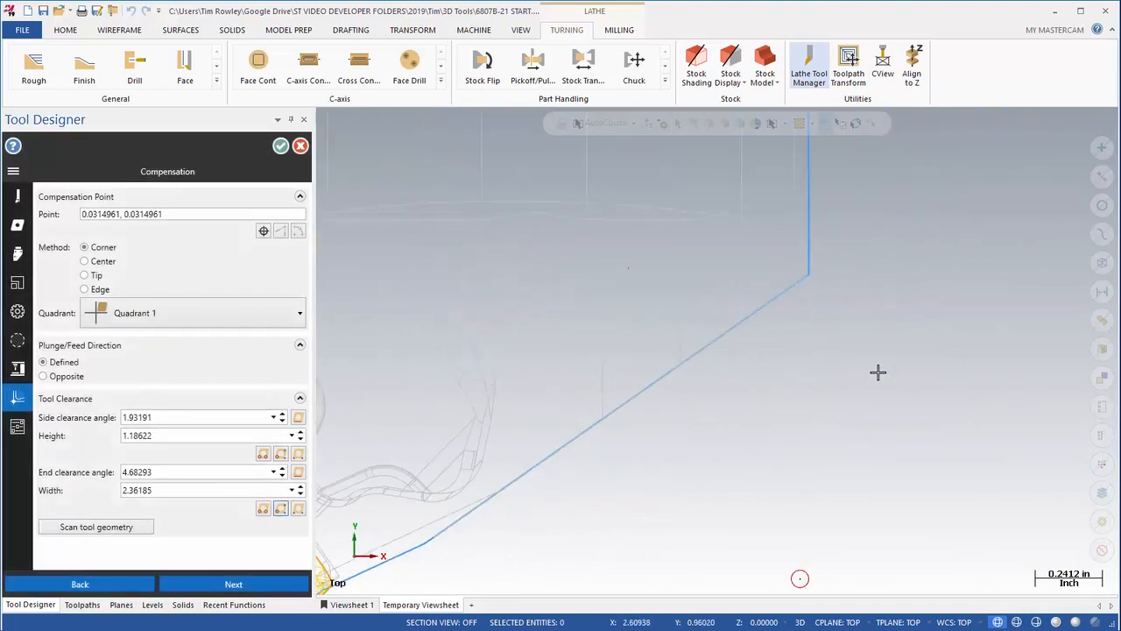
pyautogui.scroll(-3, 878, 368)
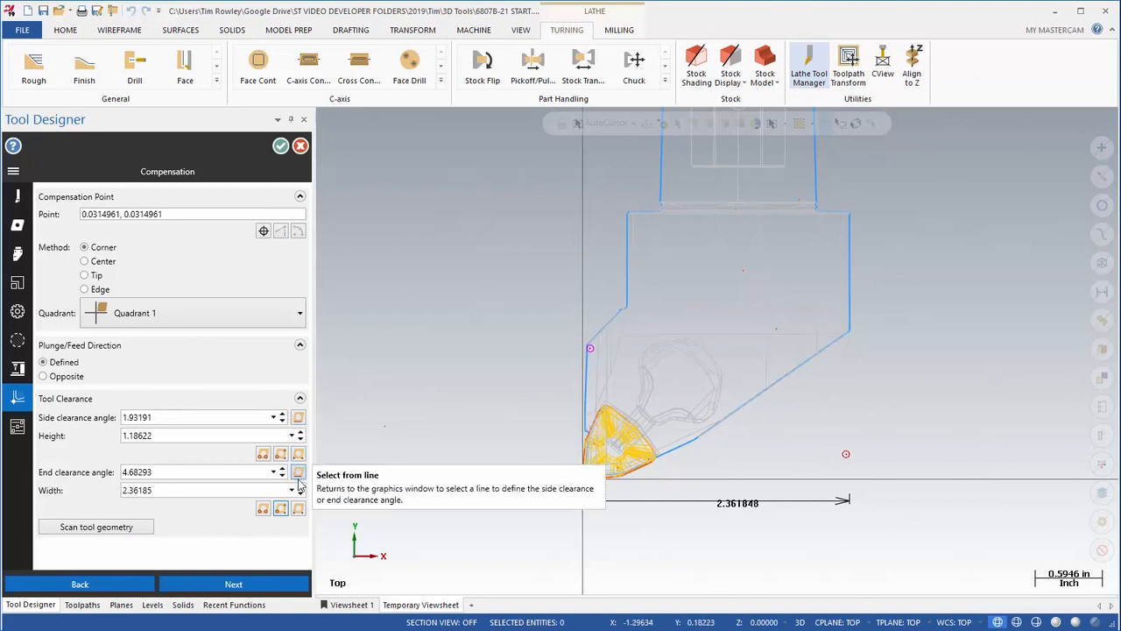
pyautogui.click(299, 509)
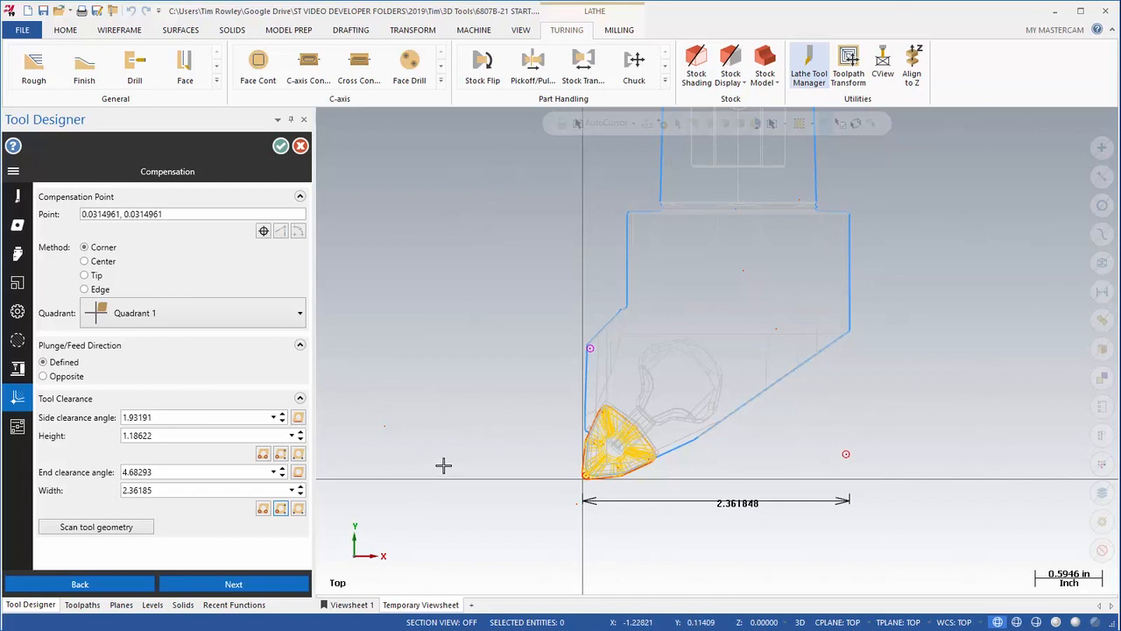
# Continue to the tool's cutting parameters and set the feed rate to 0.012 in/rev.
pyautogui.click(208, 585)
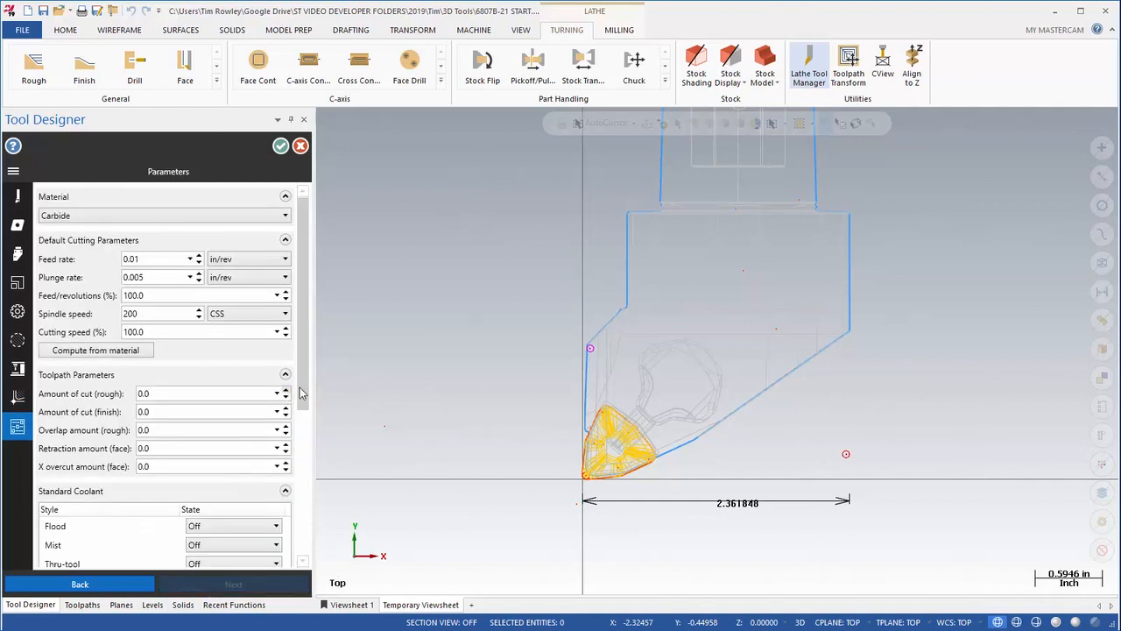
pyautogui.click(103, 257)
pyautogui.write('.0')
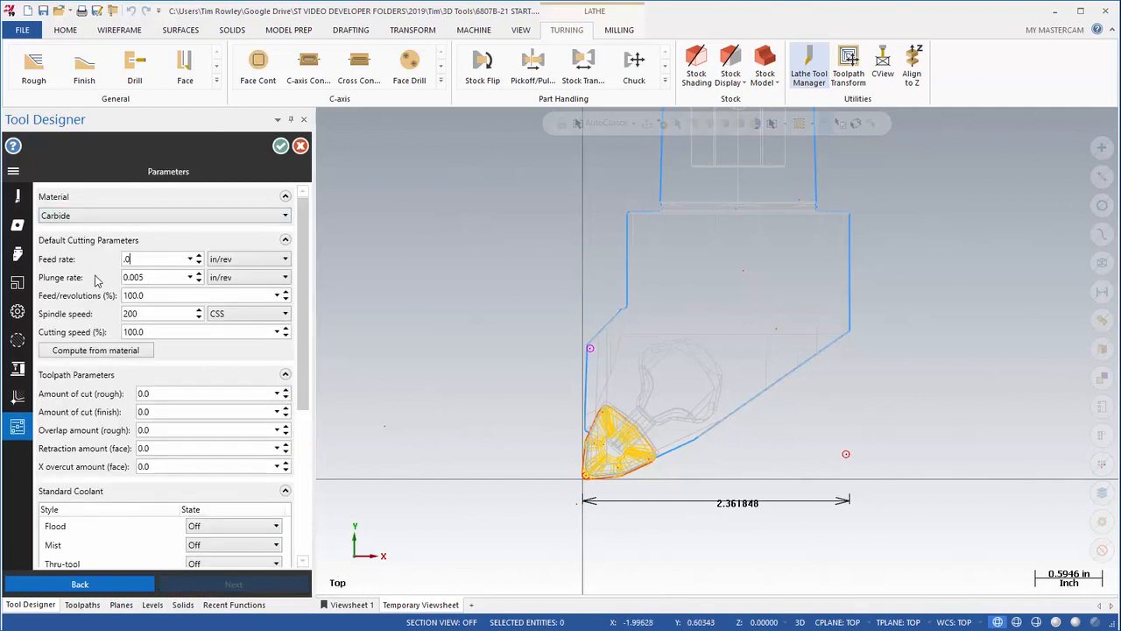
pyautogui.write('12')
pyautogui.press('Tab')
# Review the remaining cutting parameters, the toolpath parameters, and the standard and custom coolant settings.
pyautogui.click(175, 273)
pyautogui.click(154, 299)
pyautogui.click(160, 314)
pyautogui.press('Tab')
pyautogui.click(132, 336)
pyautogui.click(178, 396)
pyautogui.click(191, 418)
pyautogui.click(162, 429)
pyautogui.moveTo(303, 364); pyautogui.dragTo(317, 507)
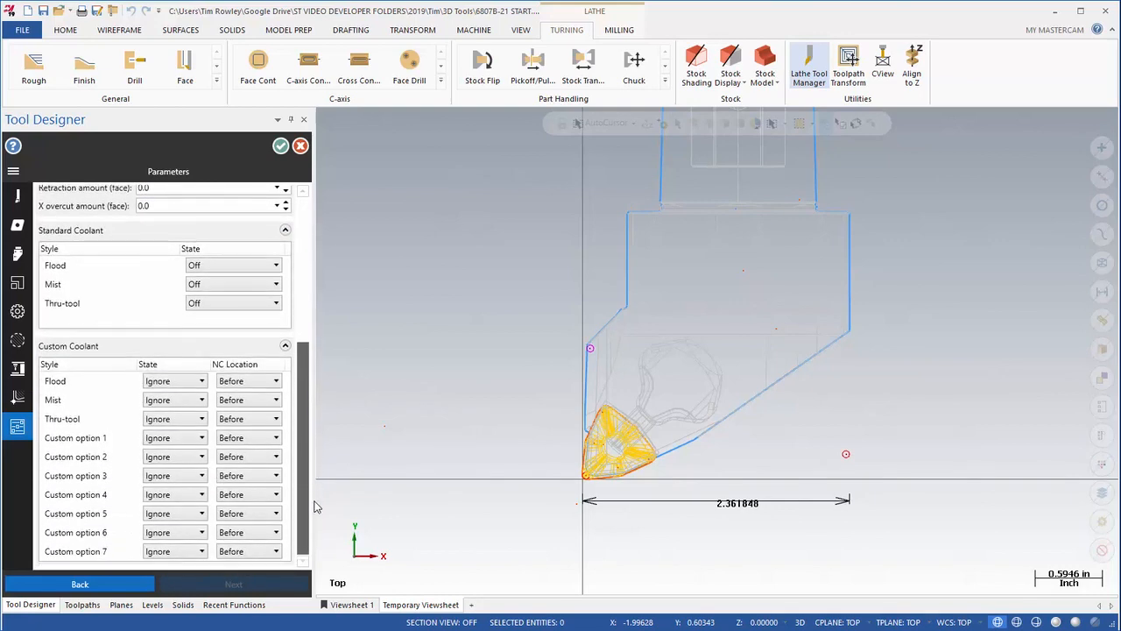
pyautogui.moveTo(113, 273)
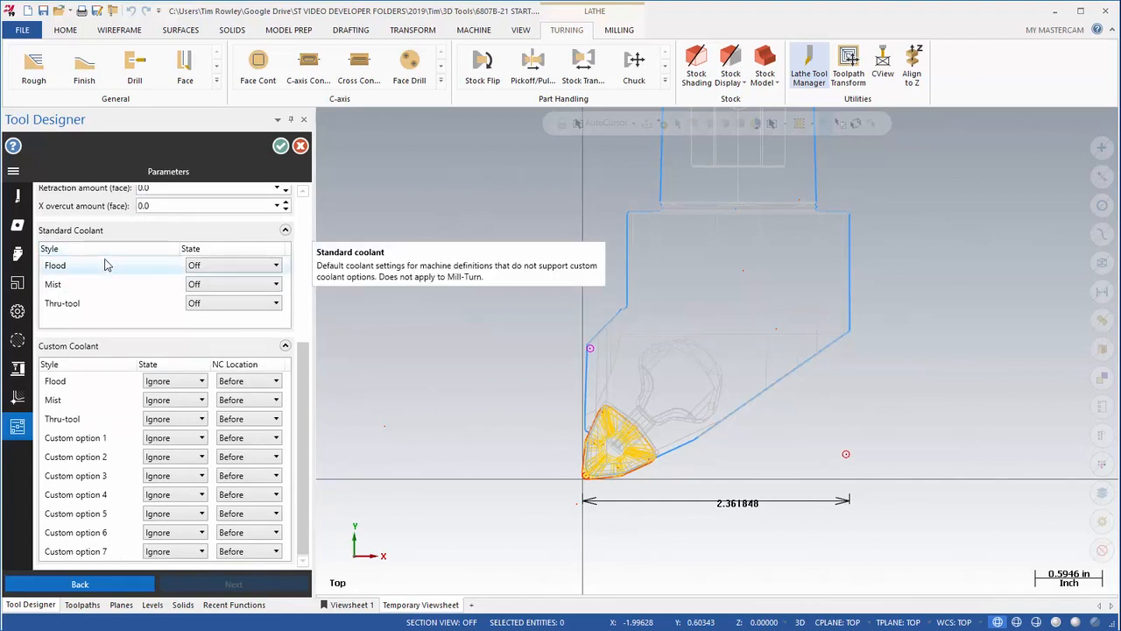
pyautogui.moveTo(83, 401)
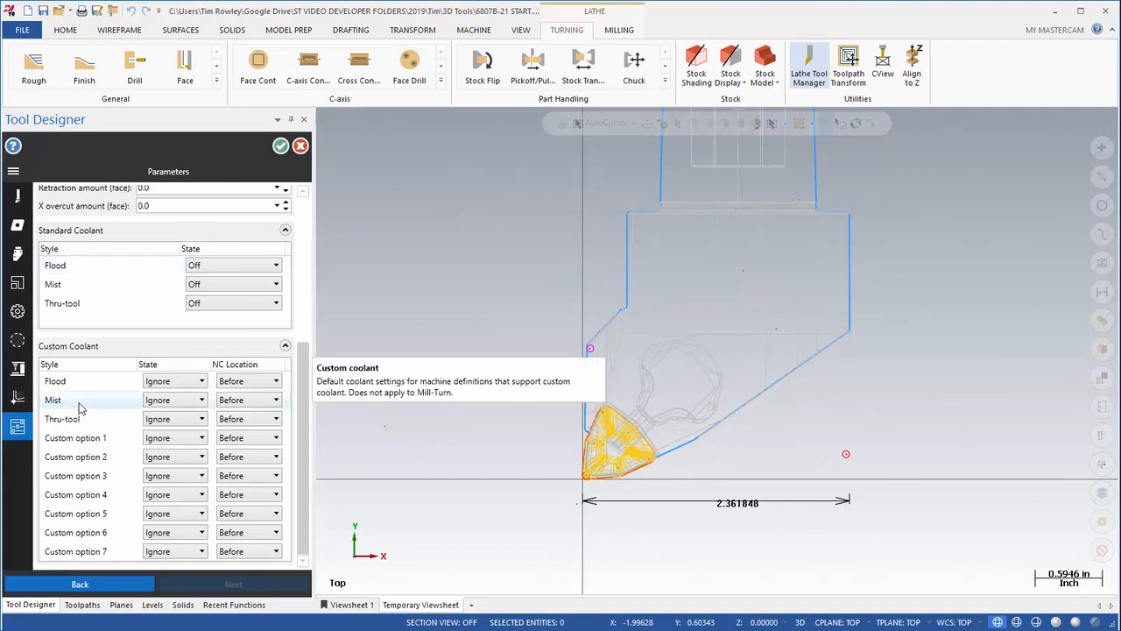
# Set custom thru-tool coolant to On with NC location Before, set custom flood coolant to On, and accept the tool.
pyautogui.click(166, 419)
pyautogui.click(174, 435)
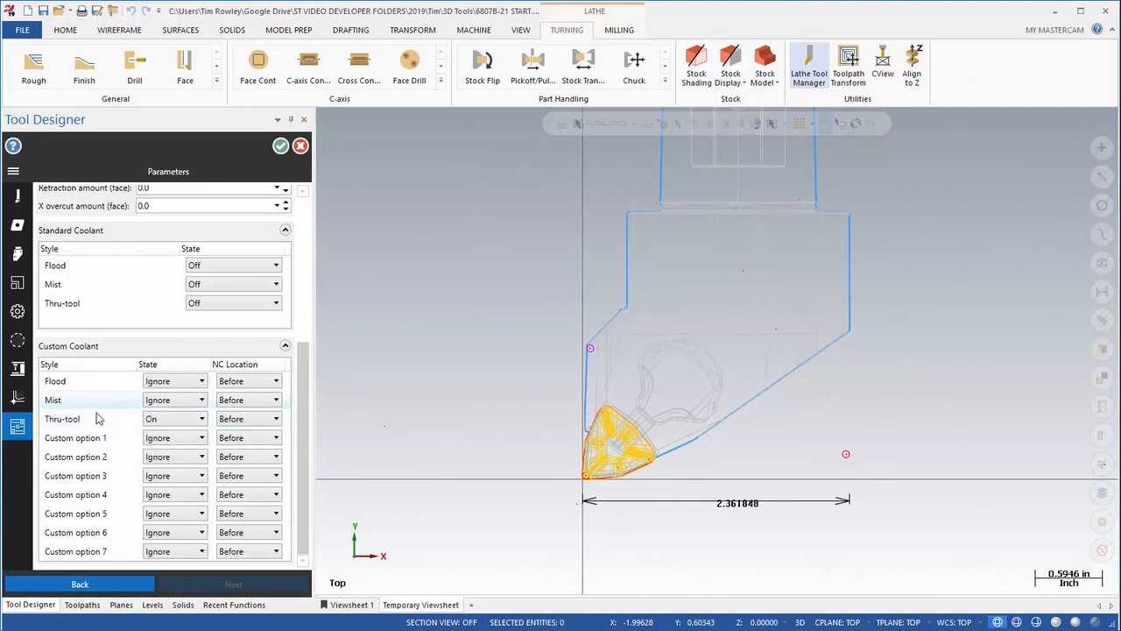
pyautogui.click(234, 421)
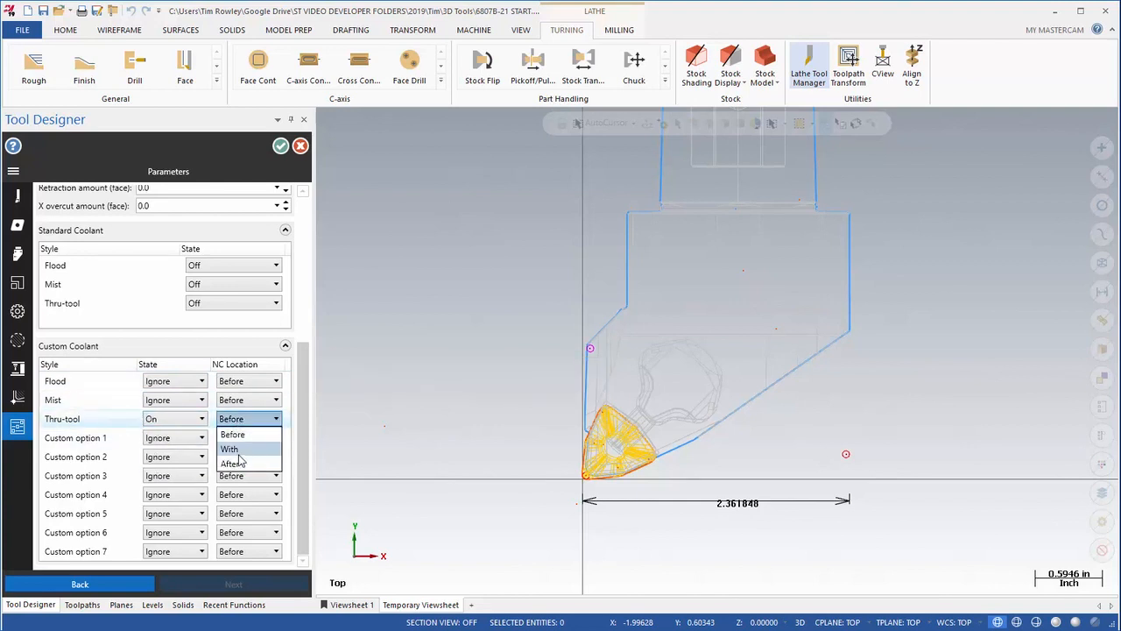
pyautogui.click(246, 436)
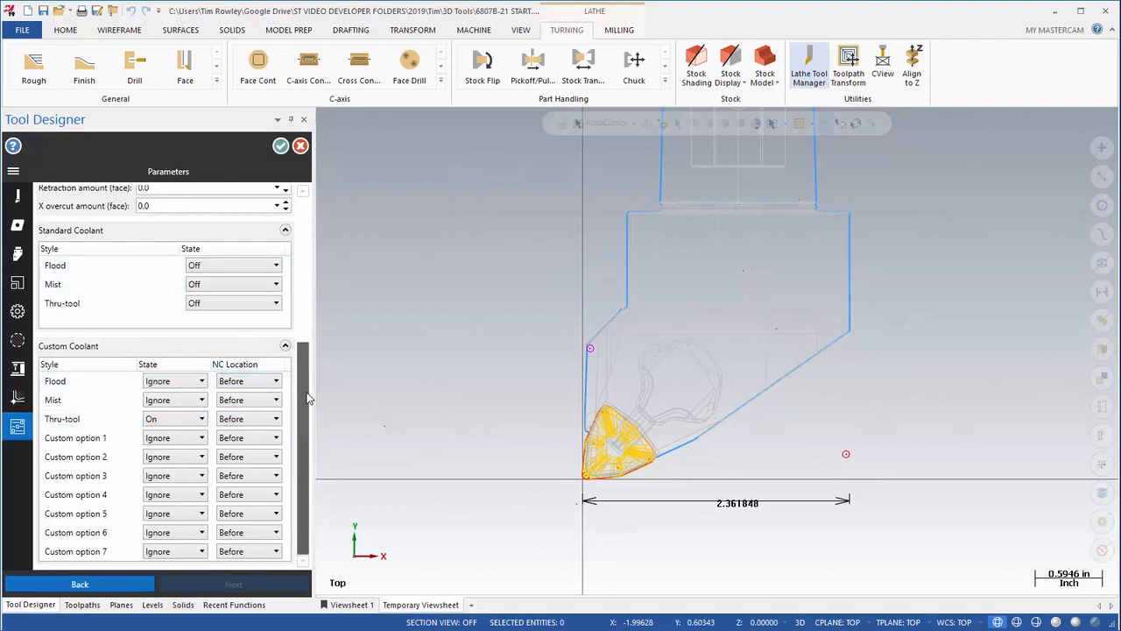
pyautogui.click(173, 385)
pyautogui.click(160, 400)
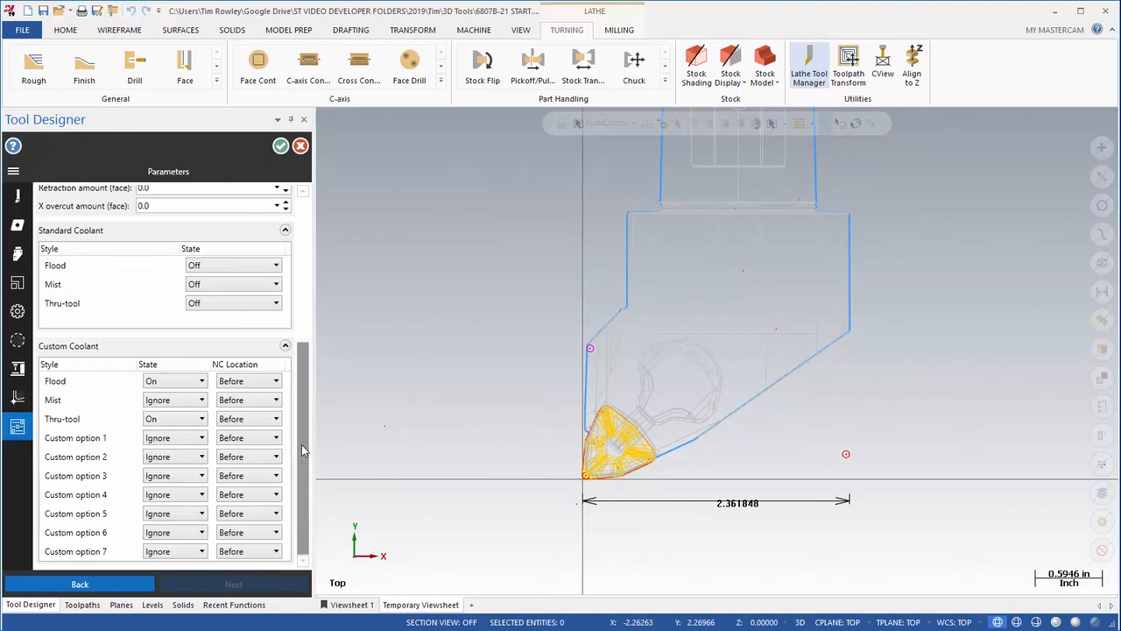
pyautogui.click(280, 147)
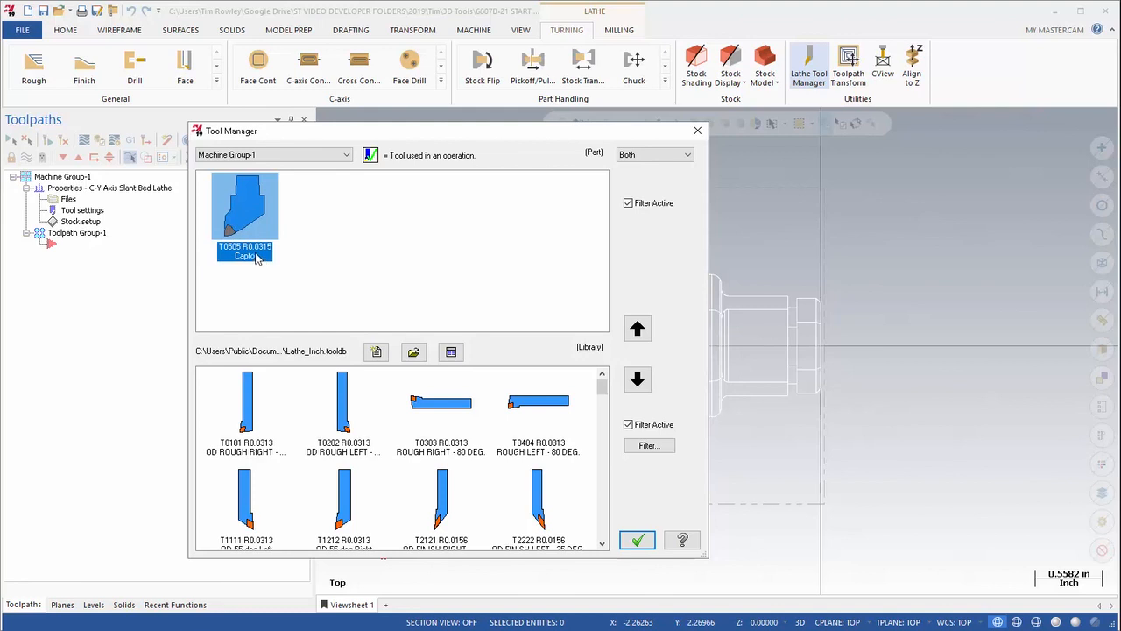
pyautogui.rightClick(260, 208)
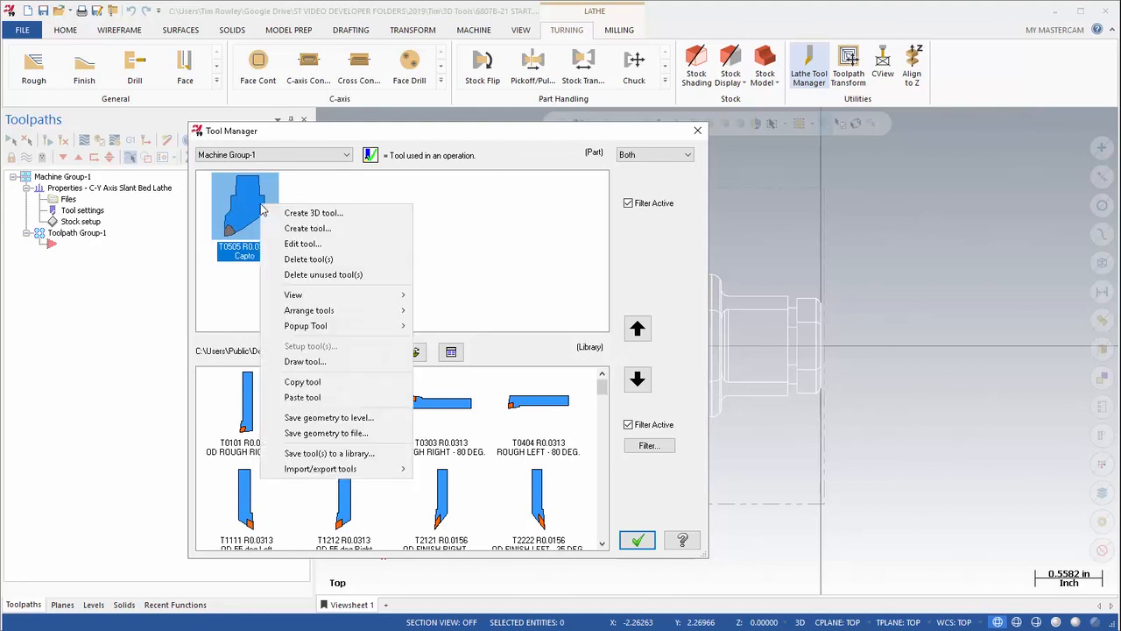
pyautogui.click(317, 214)
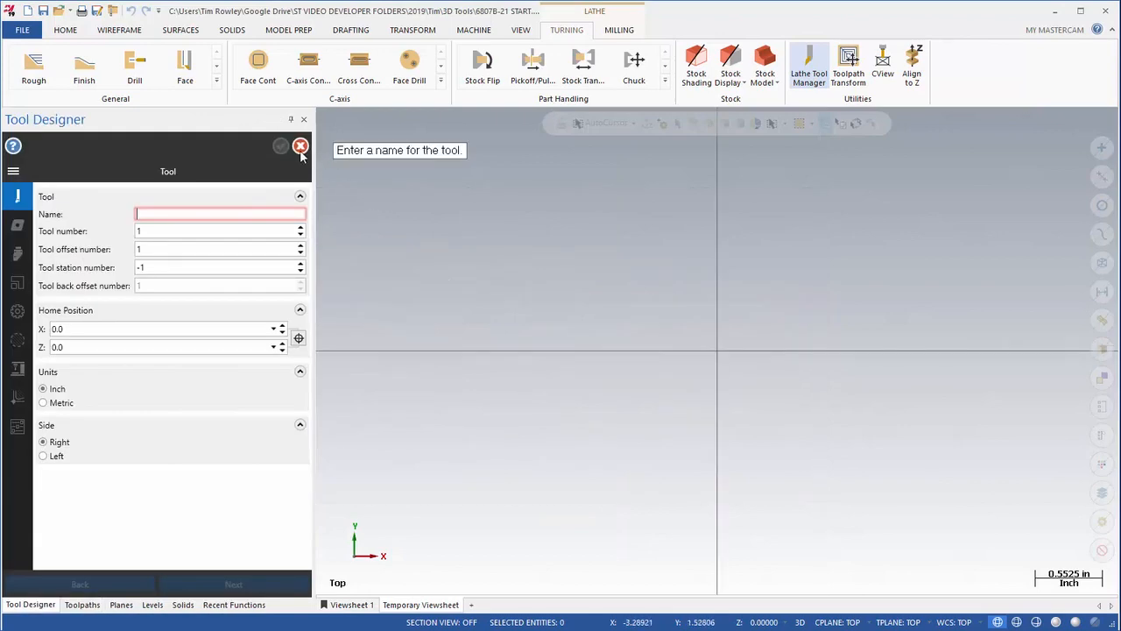
pyautogui.click(300, 145)
# Open the Capto tool for editing and copy "TCMT and Capto RH" from its insert model's file name.
pyautogui.rightClick(245, 206)
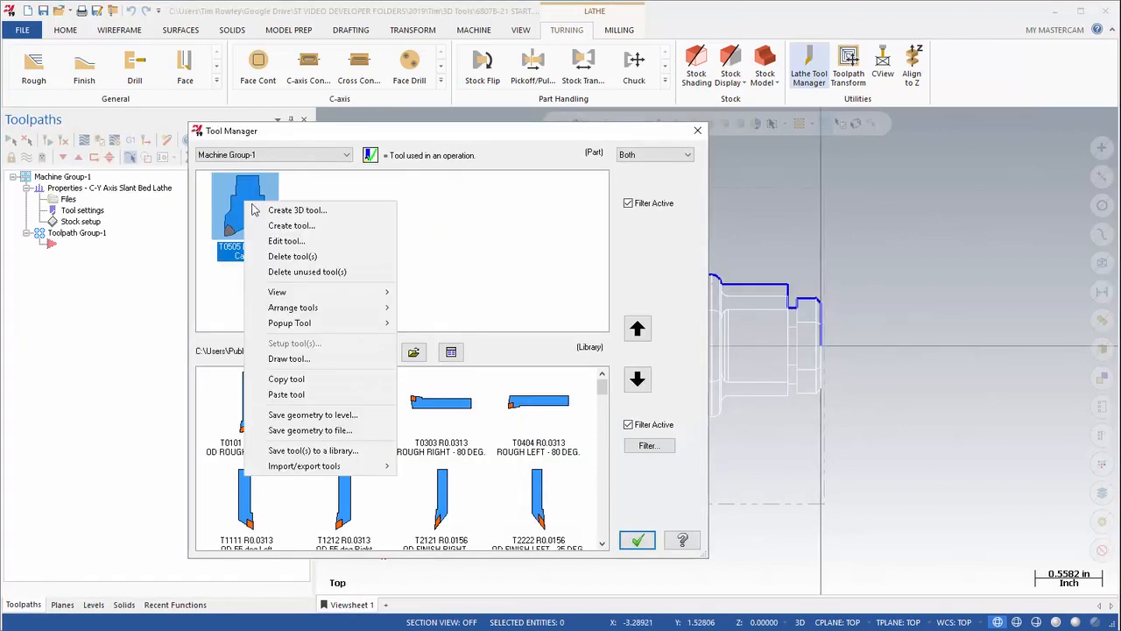
pyautogui.click(285, 241)
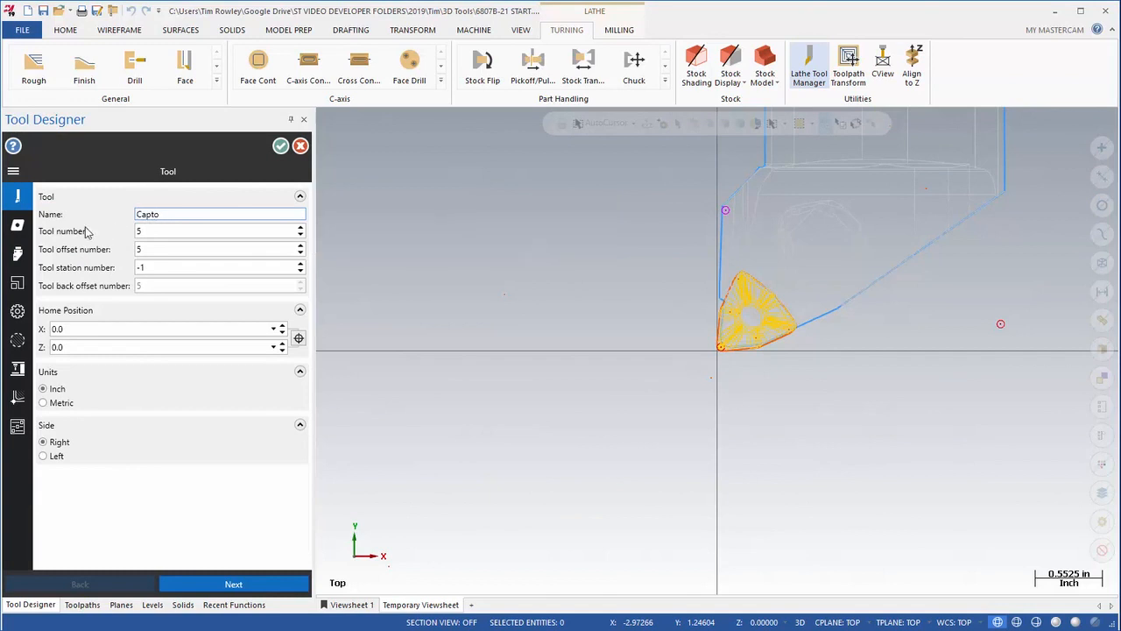
pyautogui.click(19, 226)
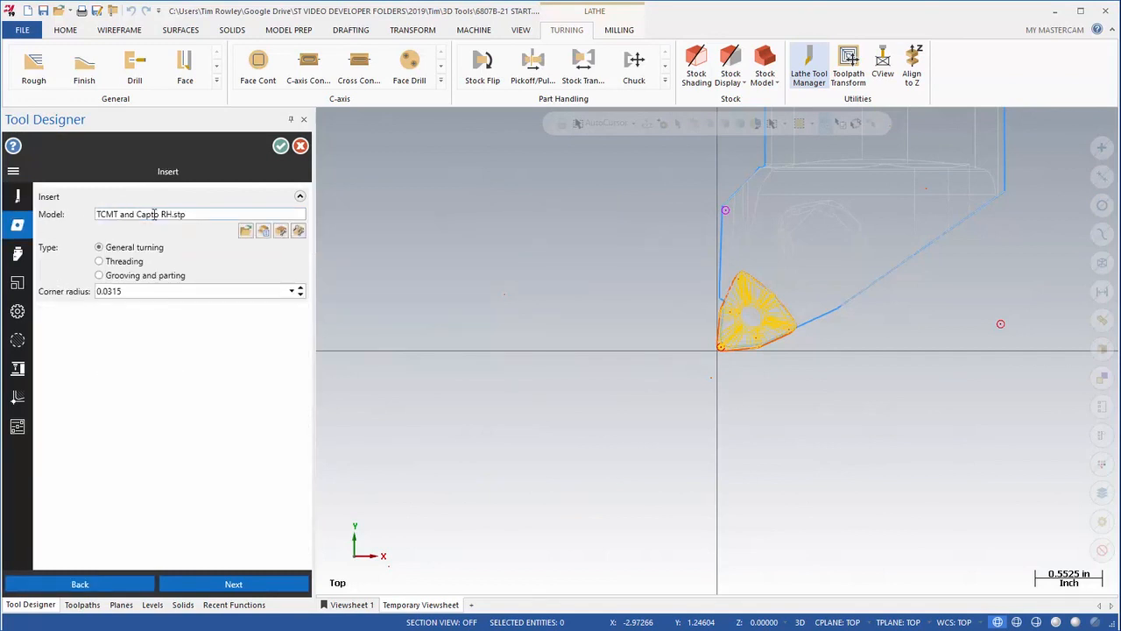
pyautogui.moveTo(173, 214); pyautogui.dragTo(97, 218)
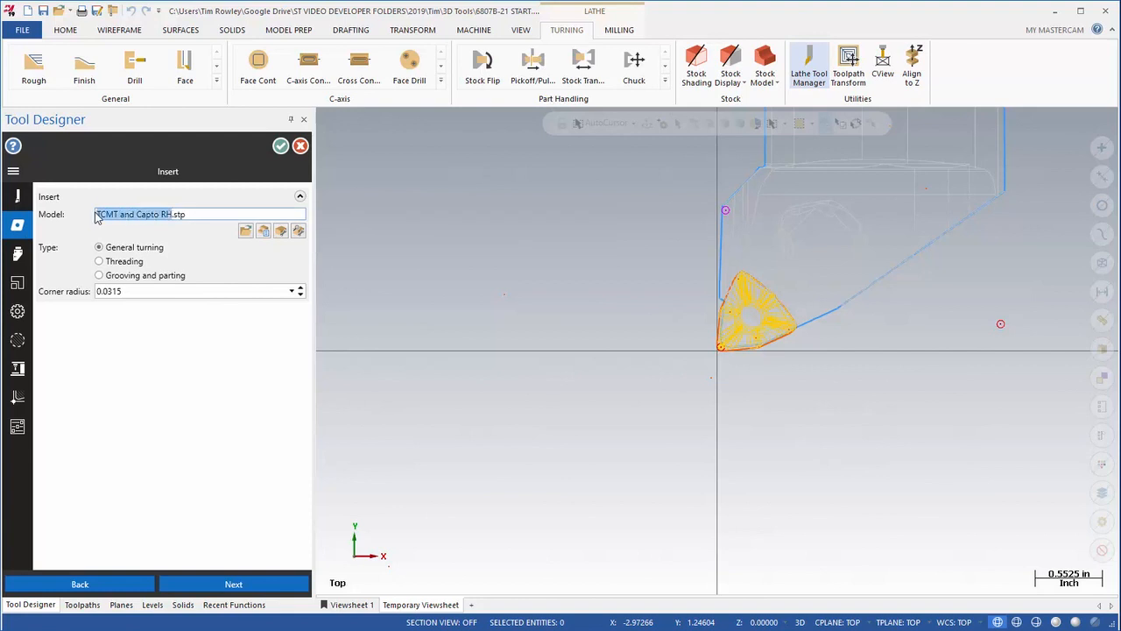
pyautogui.rightClick(109, 217)
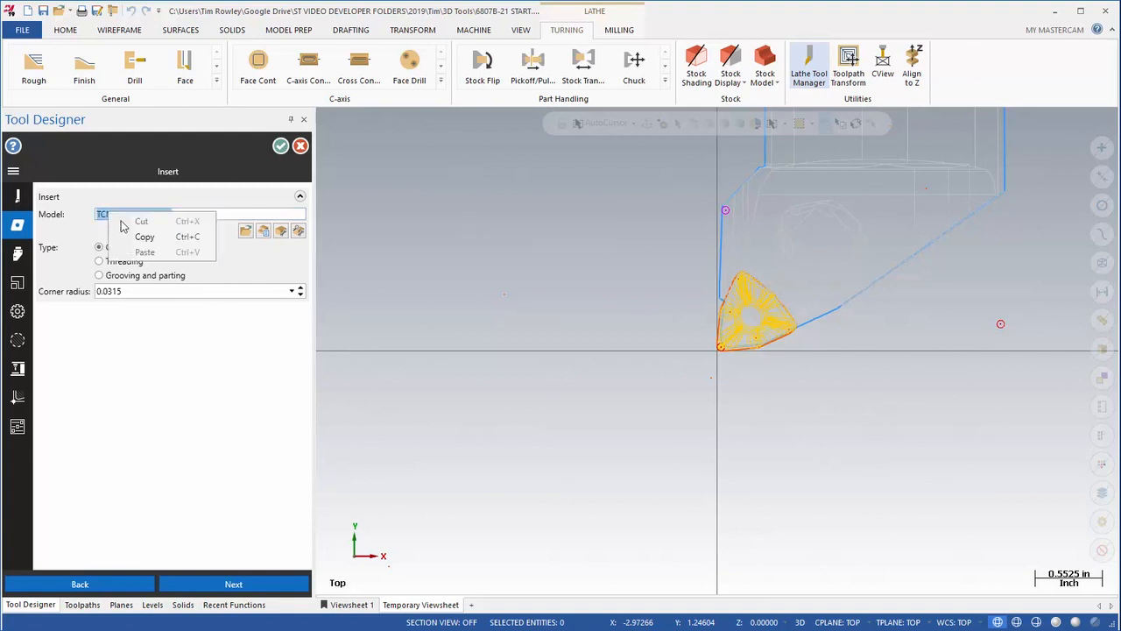
pyautogui.click(133, 236)
# Paste the copied text into the tool name to make it "CaptoTCMT and Capto RH", accept the tool and close the Tool Manager.
pyautogui.click(16, 198)
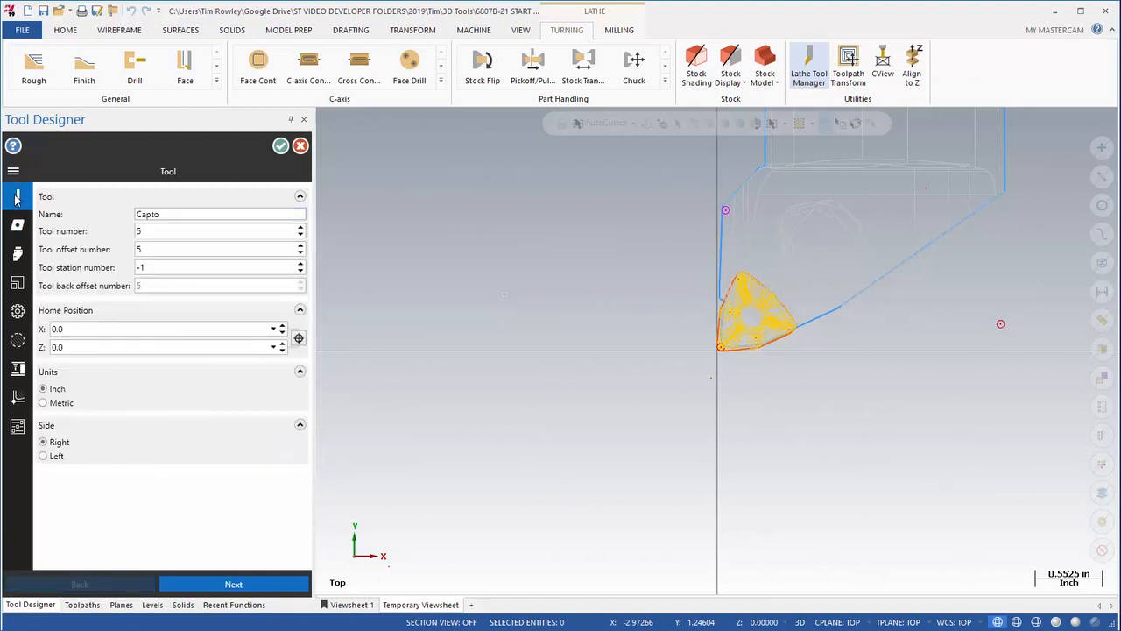
pyautogui.doubleClick(178, 211)
pyautogui.rightClick(191, 213)
pyautogui.click(223, 251)
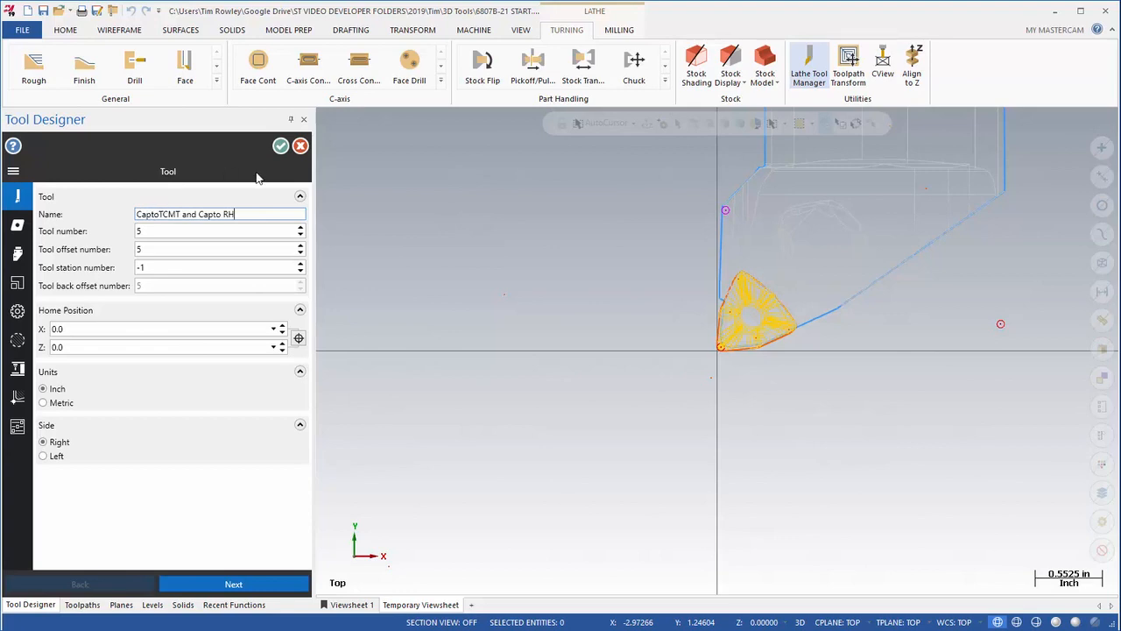
pyautogui.click(280, 146)
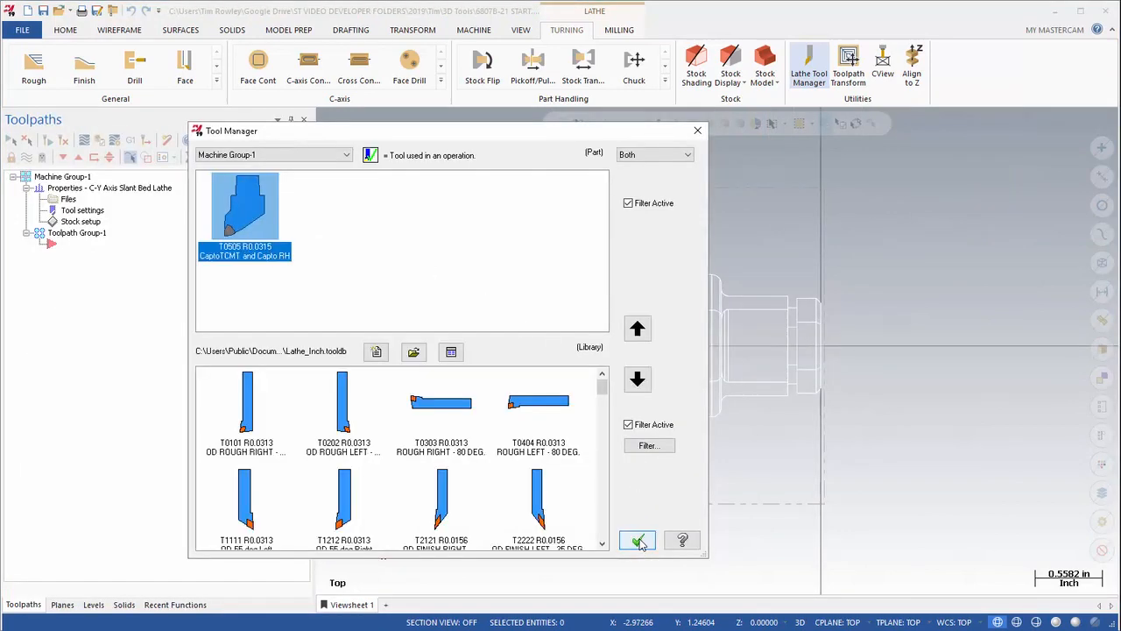
pyautogui.click(637, 541)
# Start a lathe rough toolpath and chain the upper profile from the front-end chamfer to the top of the large flange.
pyautogui.scroll(-1, 539, 254)
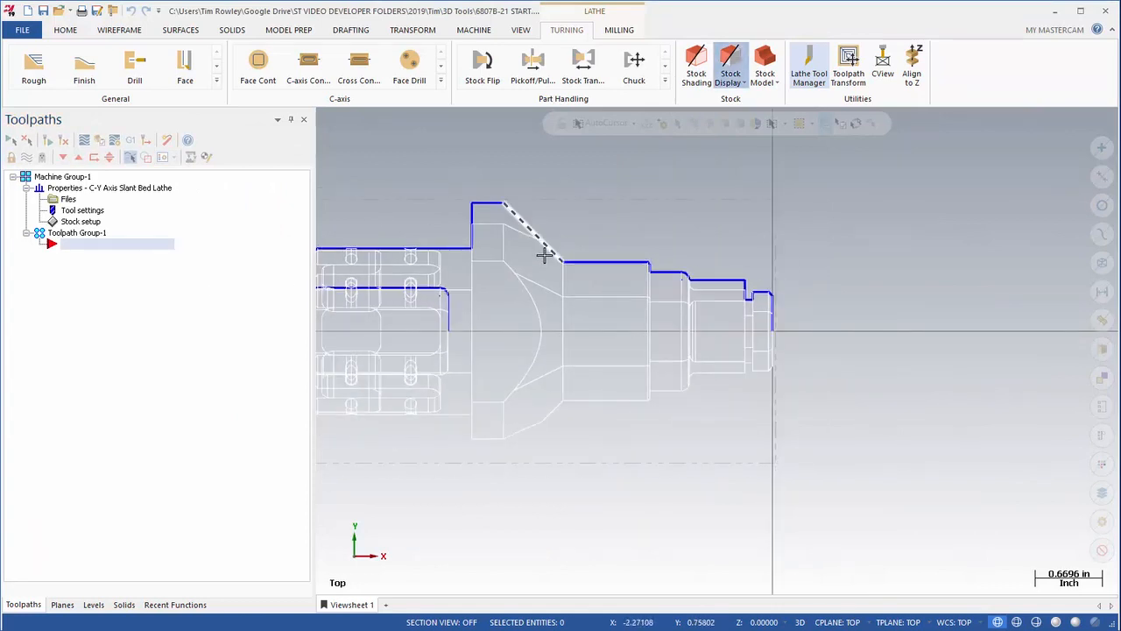
pyautogui.scroll(-1, 663, 213)
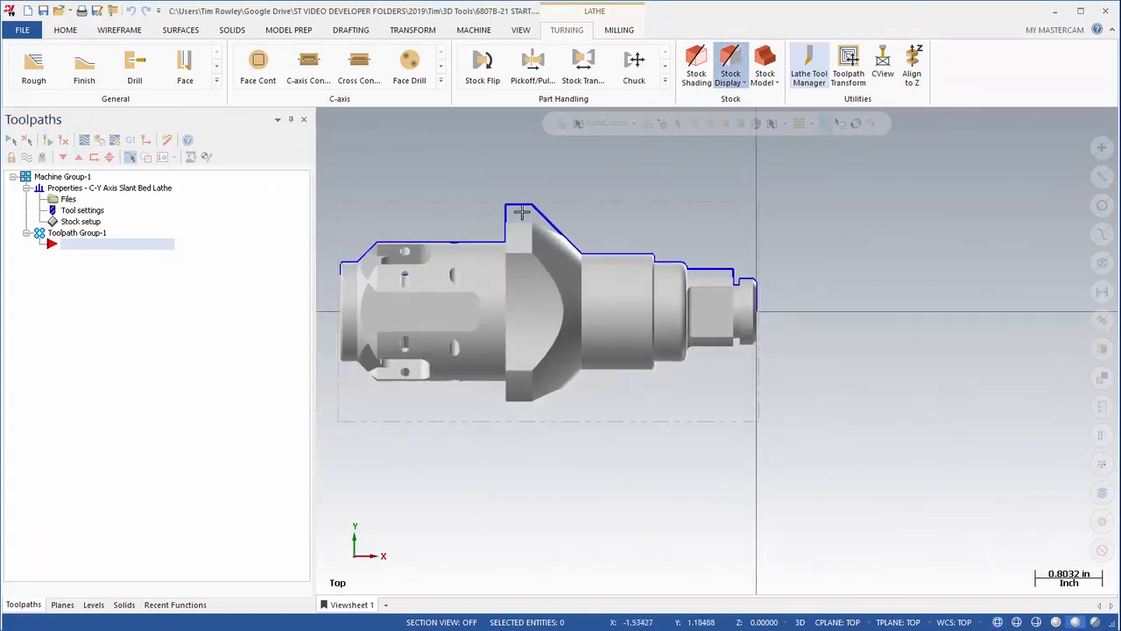
pyautogui.rightClick(161, 248)
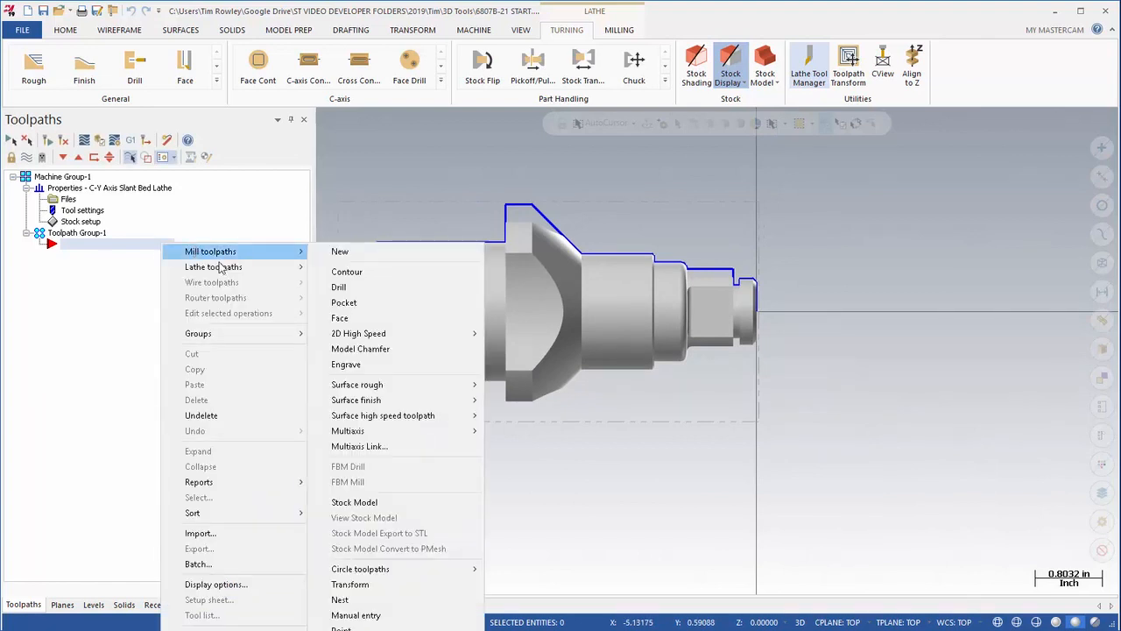
pyautogui.moveTo(237, 267)
pyautogui.click(372, 265)
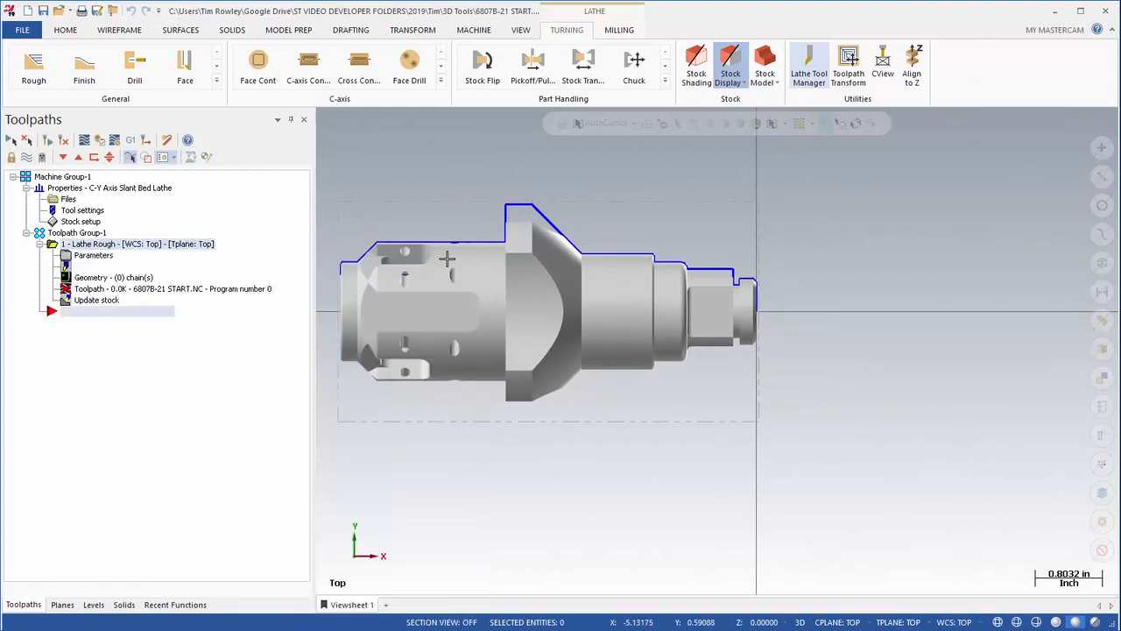
pyautogui.scroll(3, 771, 293)
pyautogui.scroll(5, 794, 276)
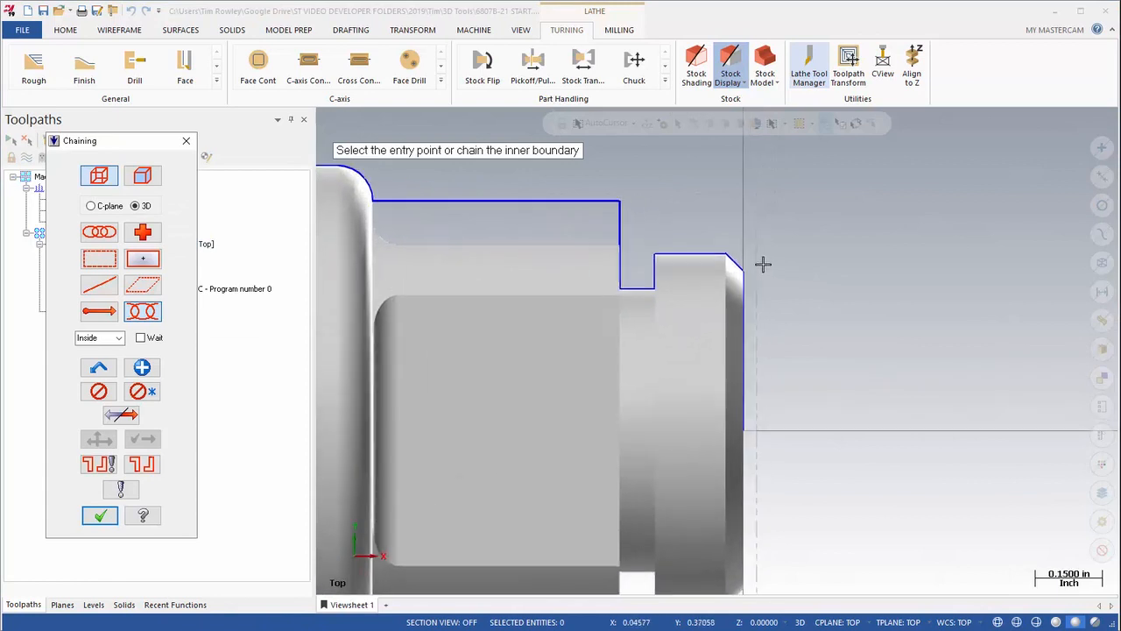
pyautogui.click(737, 262)
pyautogui.scroll(-5, 430, 295)
pyautogui.scroll(3, 636, 238)
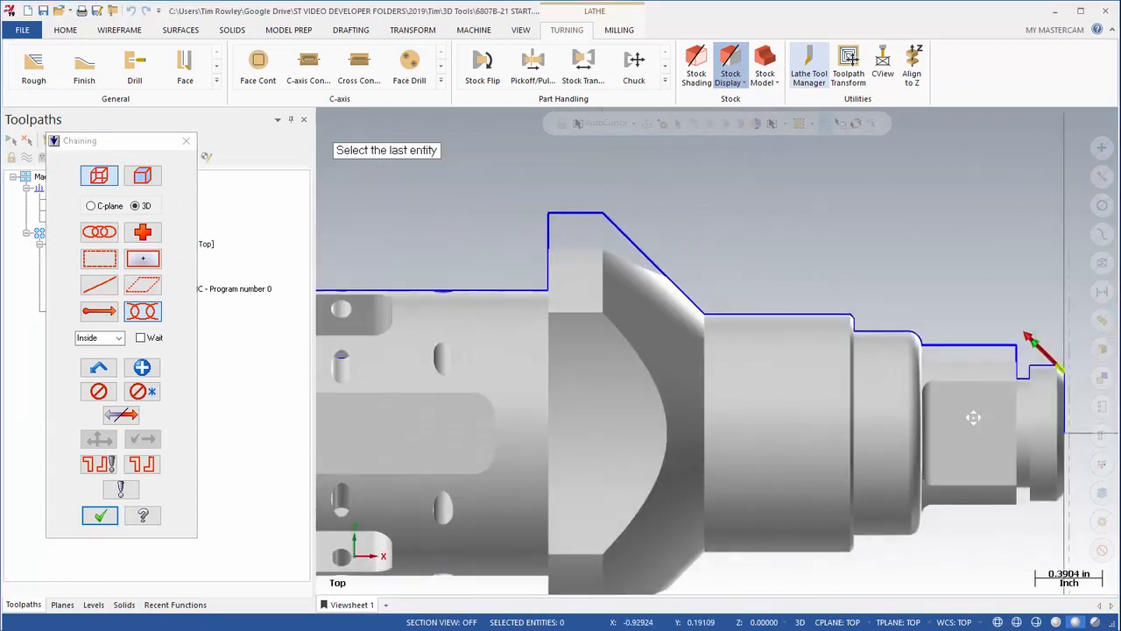
pyautogui.click(626, 231)
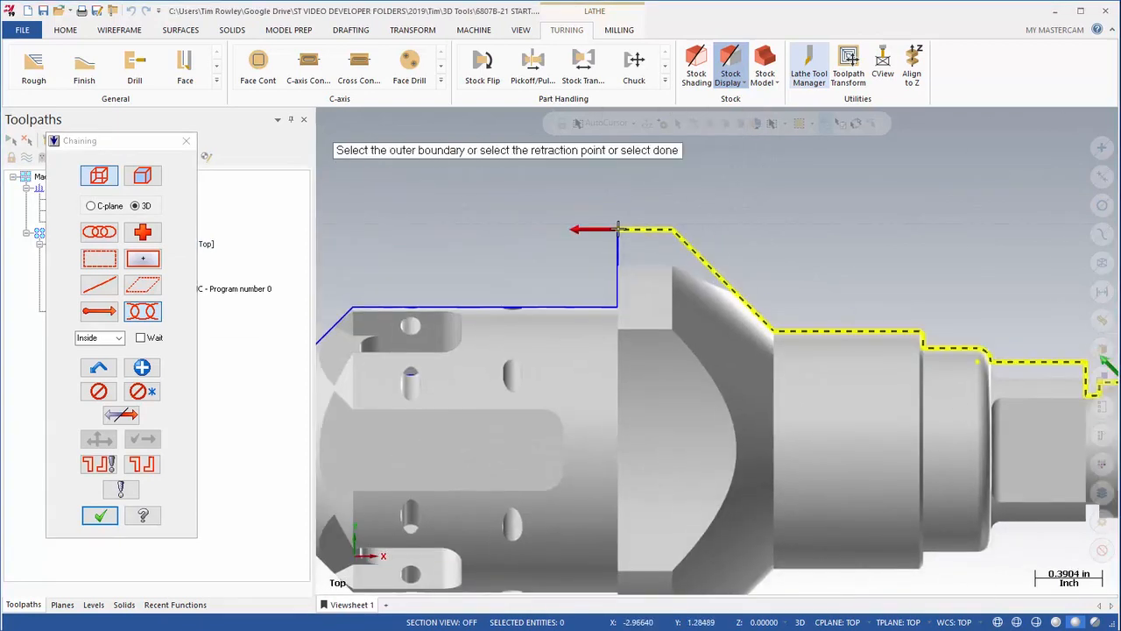
pyautogui.click(102, 516)
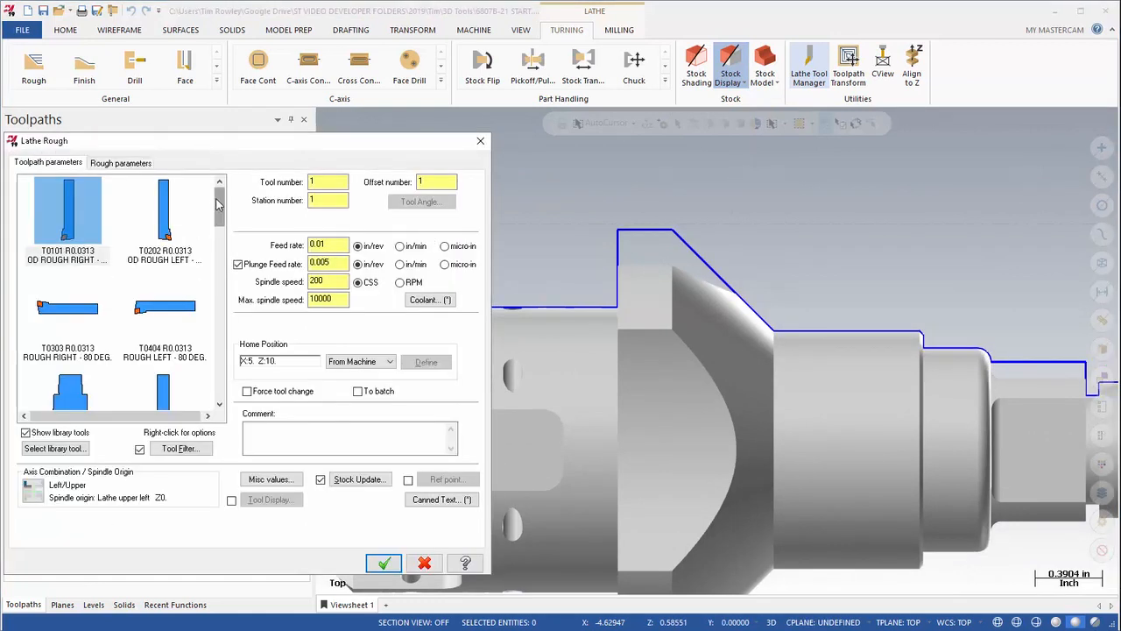
# Assign the CaptoTCMT and Capto RH tool, set stock recognition to Use stock for outer boundary, and generate the roughing toolpath.
pyautogui.scroll(-3, 217, 203)
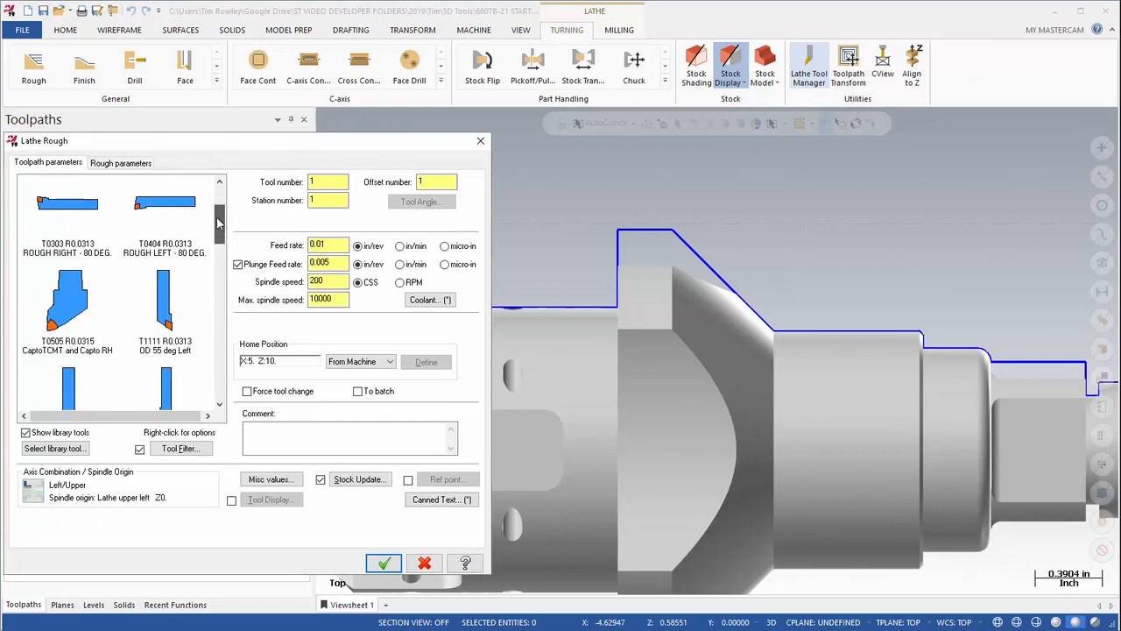
pyautogui.click(64, 278)
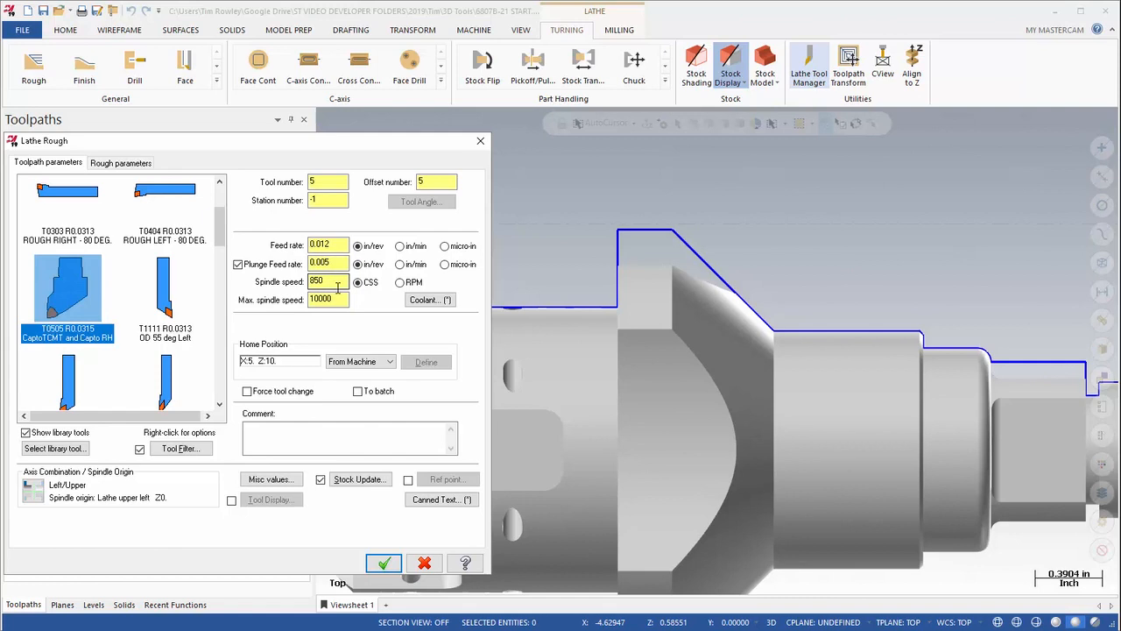
pyautogui.click(131, 163)
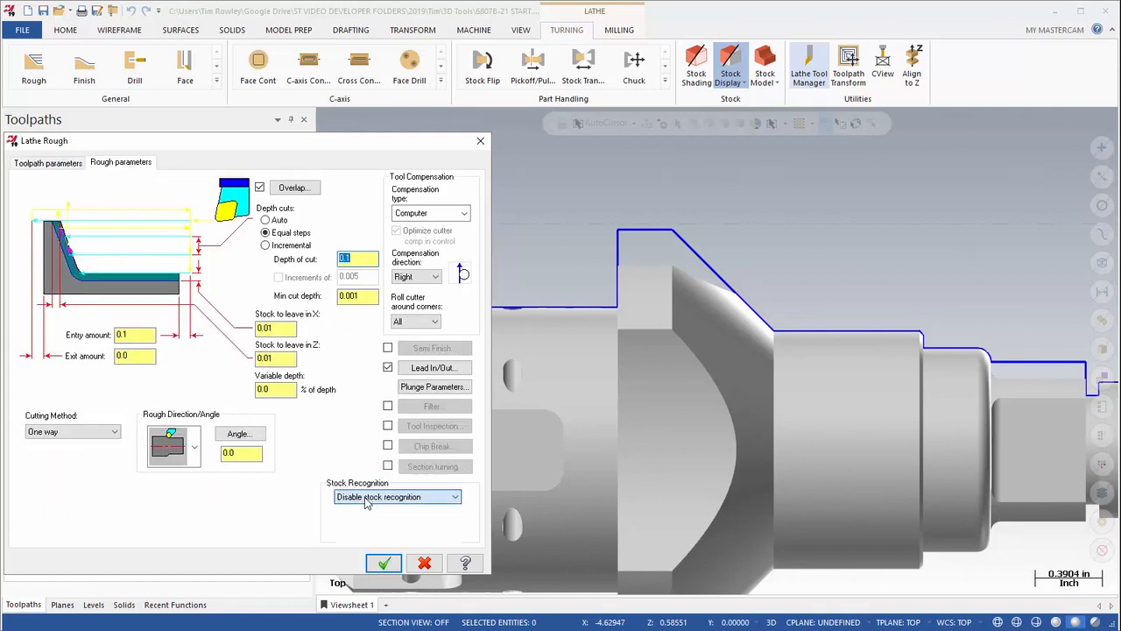
pyautogui.click(377, 497)
pyautogui.click(392, 520)
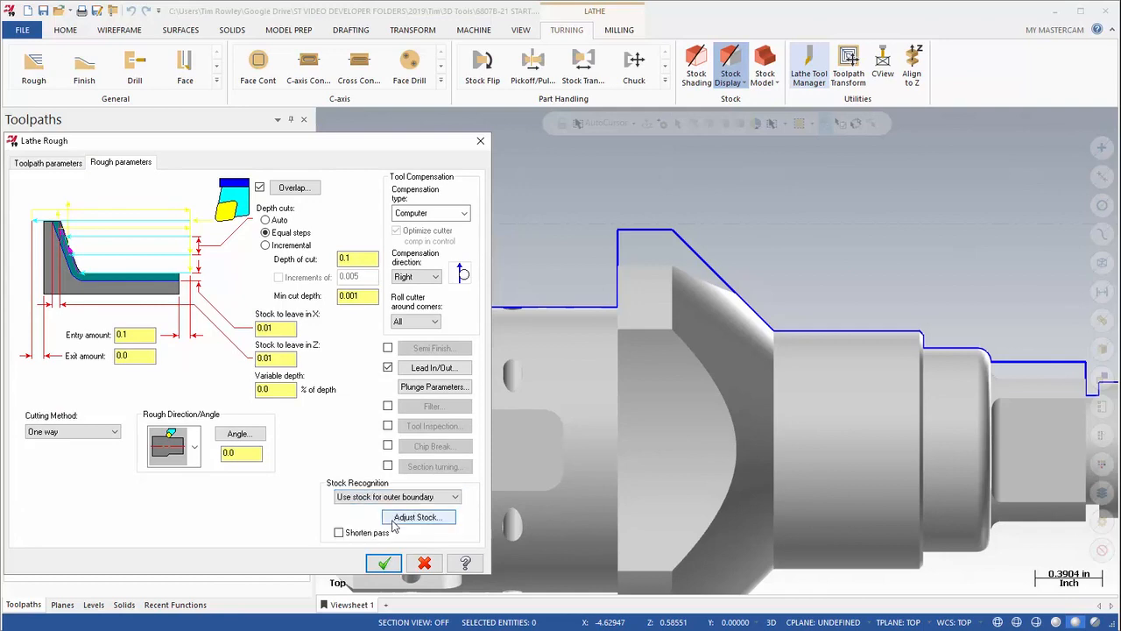
pyautogui.click(385, 563)
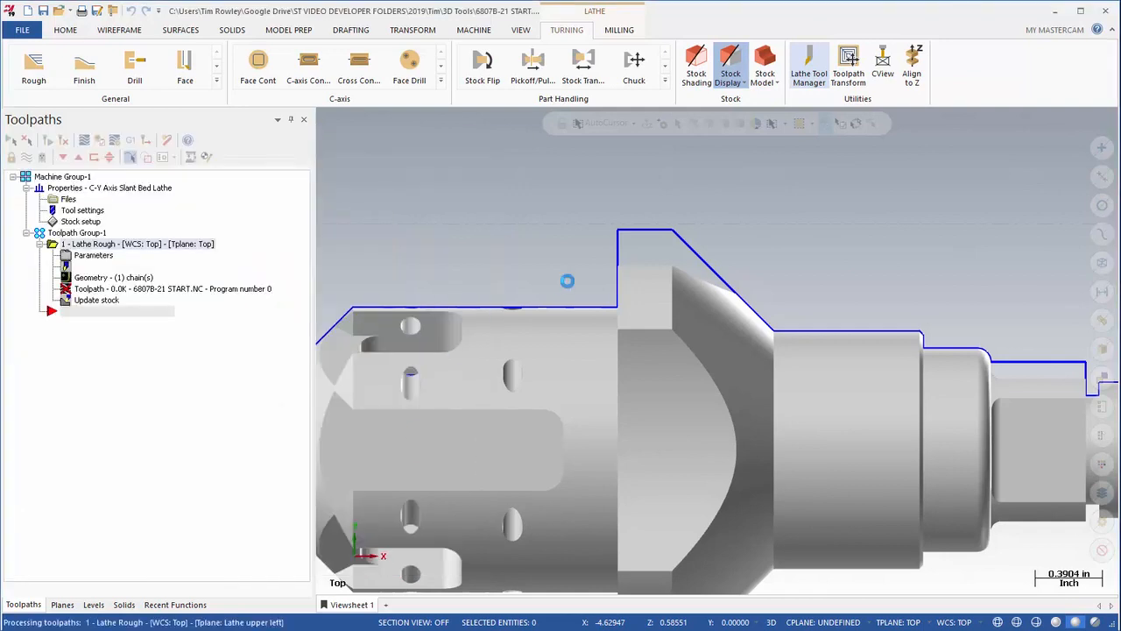
# Backplot the lathe rough toolpath, examine the 3D tool's motion along the part from several angles, and close Backplot.
pyautogui.scroll(-3, 616, 228)
pyautogui.moveTo(513, 224); pyautogui.dragTo(393, 280, button='middle')
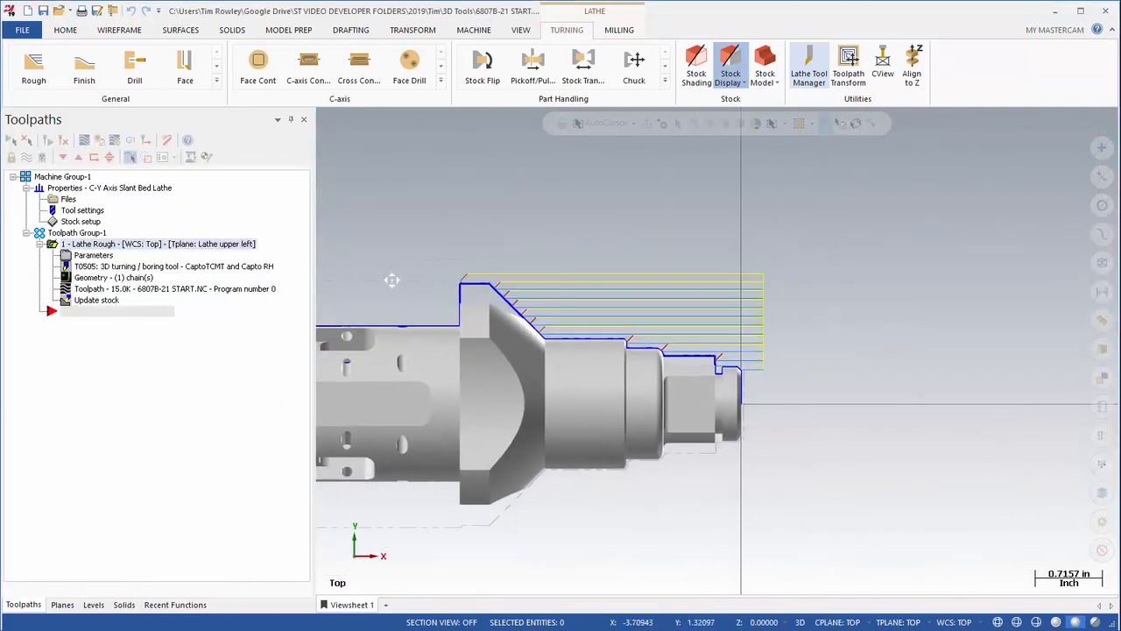
pyautogui.click(161, 293)
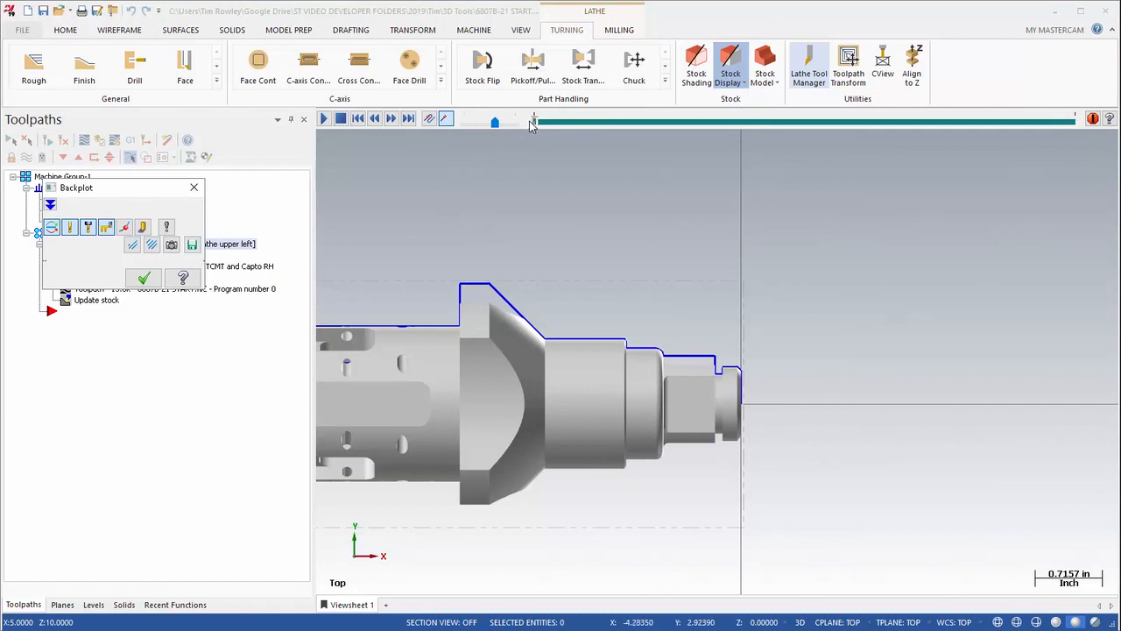
pyautogui.click(324, 119)
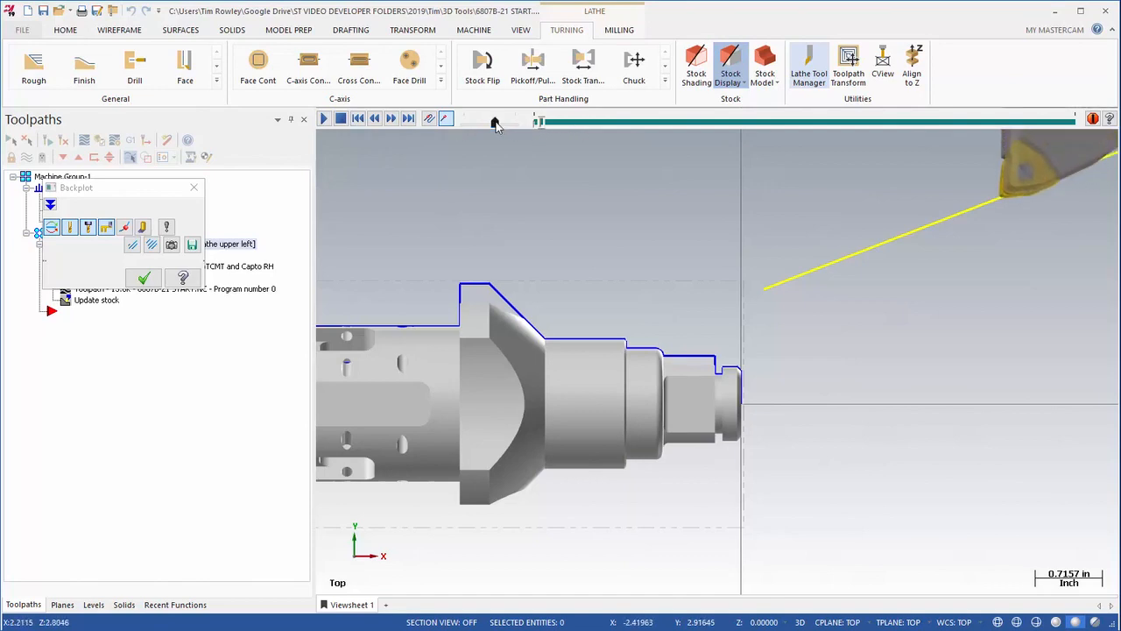
pyautogui.scroll(-2, 544, 242)
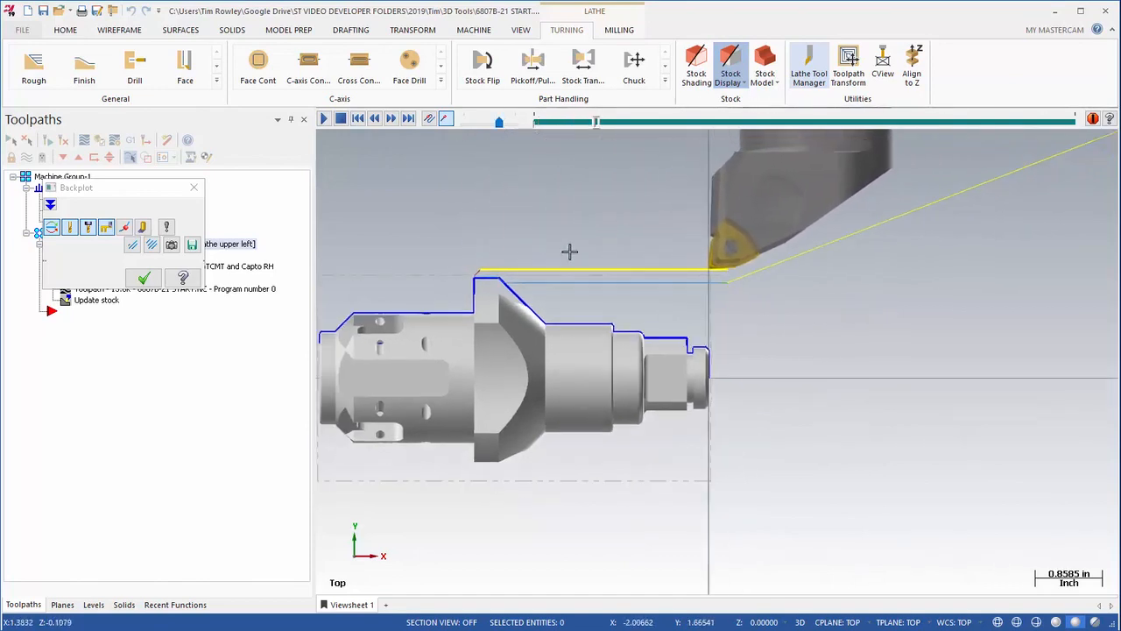
pyautogui.moveTo(545, 216); pyautogui.dragTo(546, 216, button='middle')
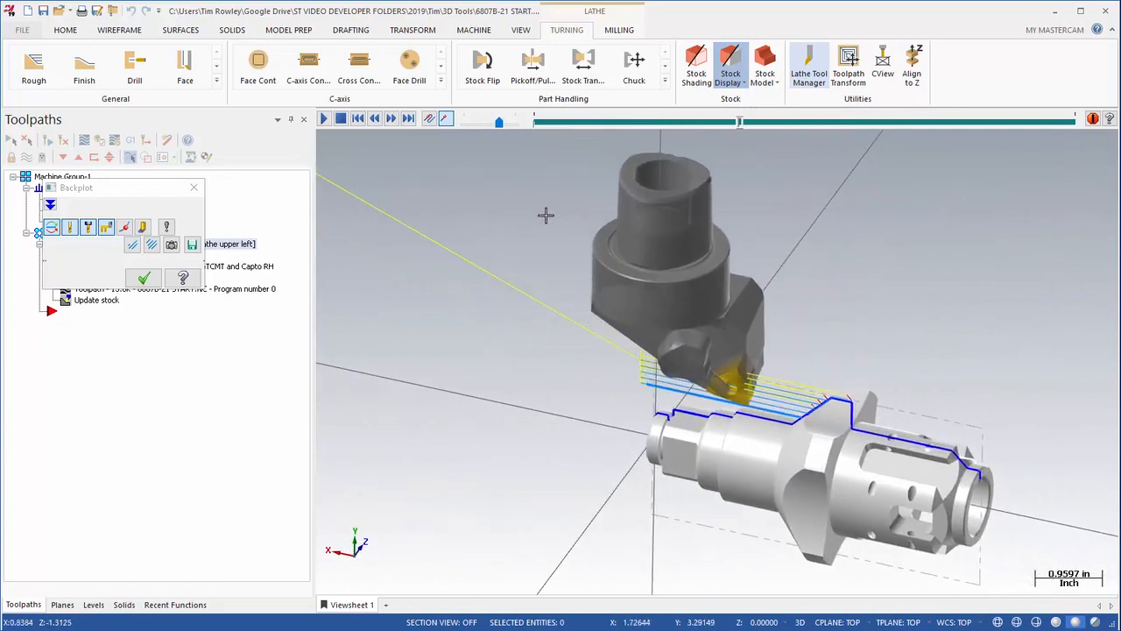
pyautogui.click(145, 278)
# Verify the lathe rough operation in Mastercam Simulator, examine the material removal from different angles, and return to the part window.
pyautogui.scroll(-2, 435, 213)
pyautogui.moveTo(434, 213); pyautogui.dragTo(365, 188, button='middle')
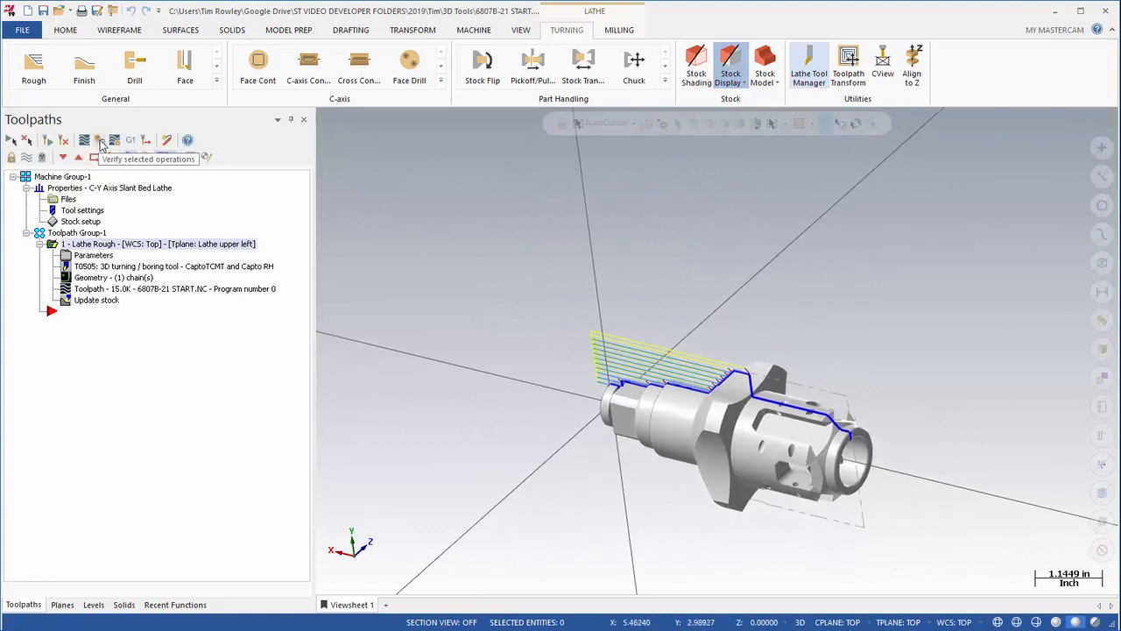
pyautogui.click(100, 142)
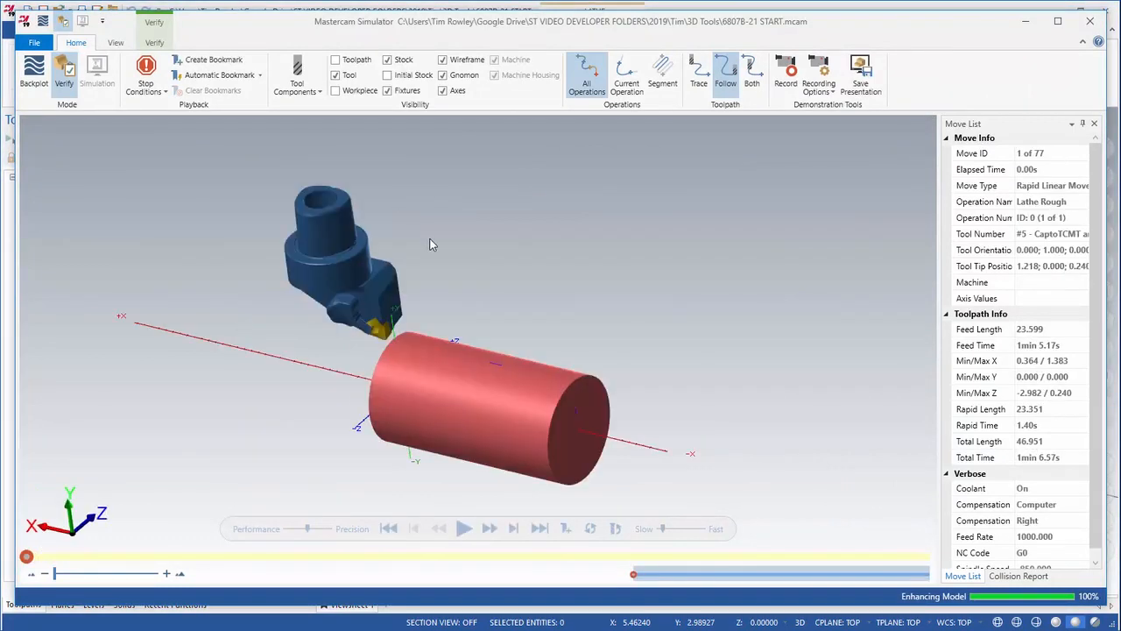
pyautogui.click(464, 528)
pyautogui.moveTo(266, 317); pyautogui.dragTo(255, 296, button='middle')
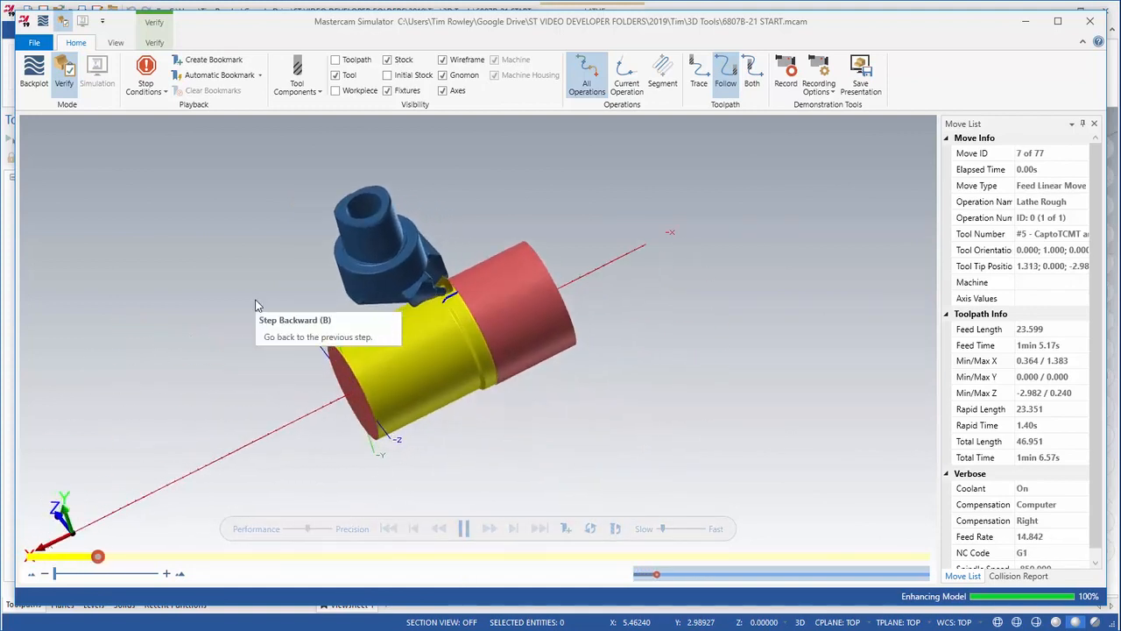
pyautogui.moveTo(175, 156); pyautogui.dragTo(177, 158, button='middle')
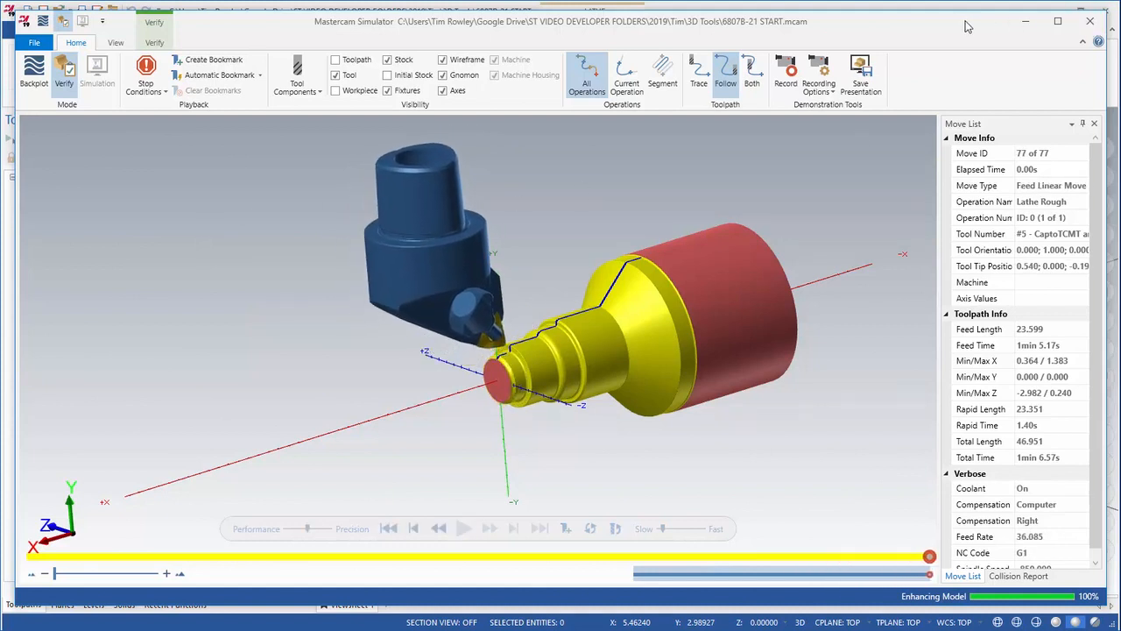
pyautogui.click(1027, 22)
pyautogui.moveTo(704, 198); pyautogui.dragTo(545, 282, button='middle')
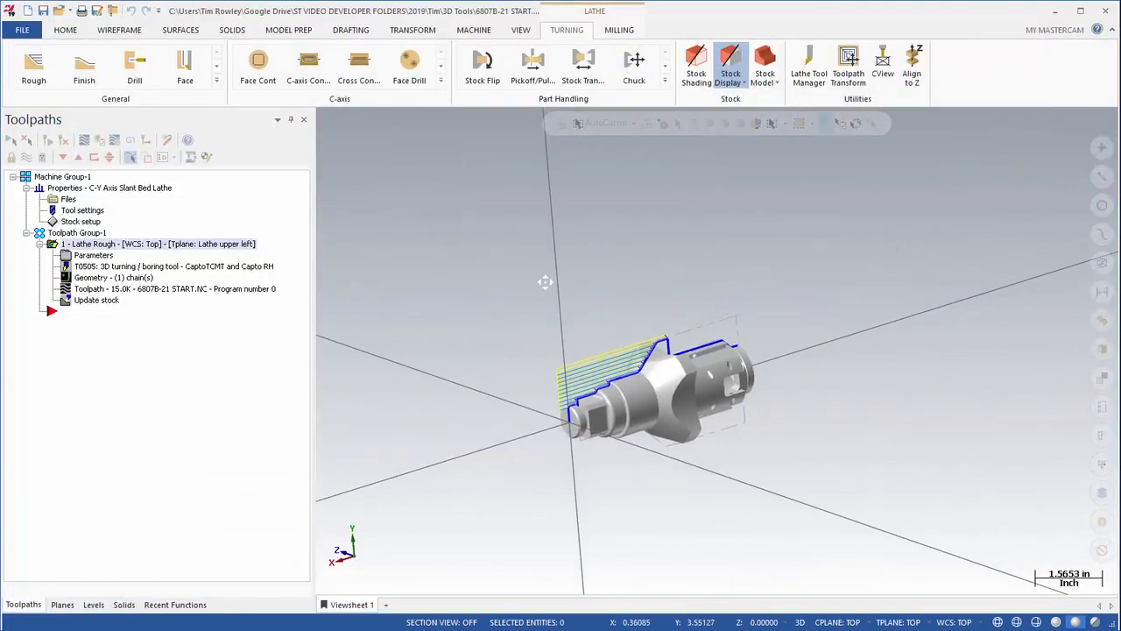
pyautogui.scroll(4, 545, 282)
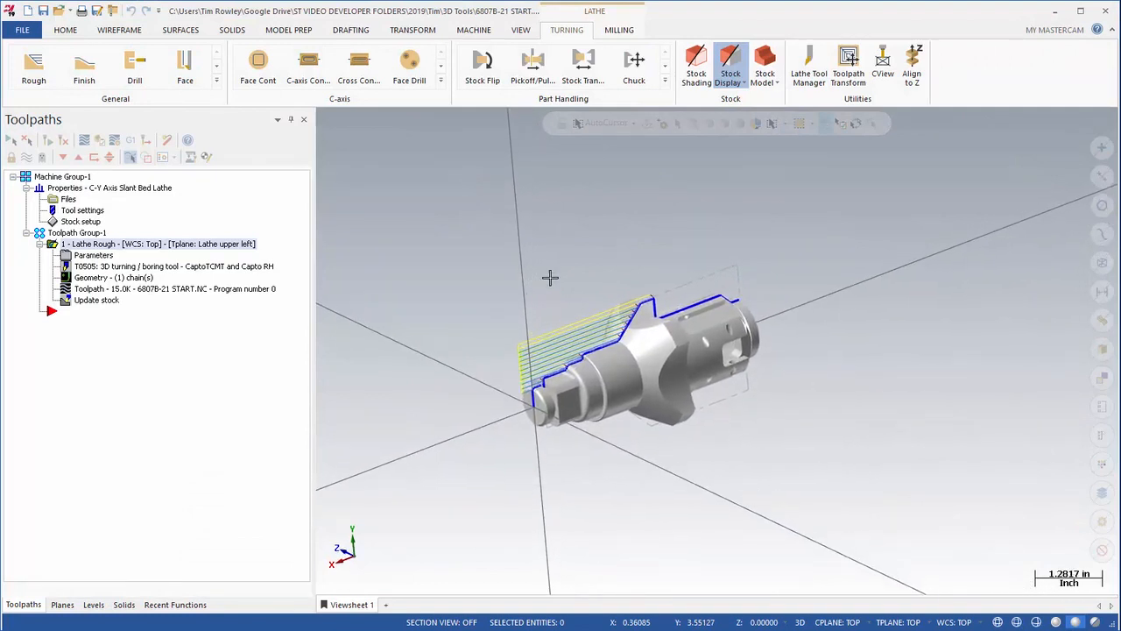
pyautogui.click(809, 62)
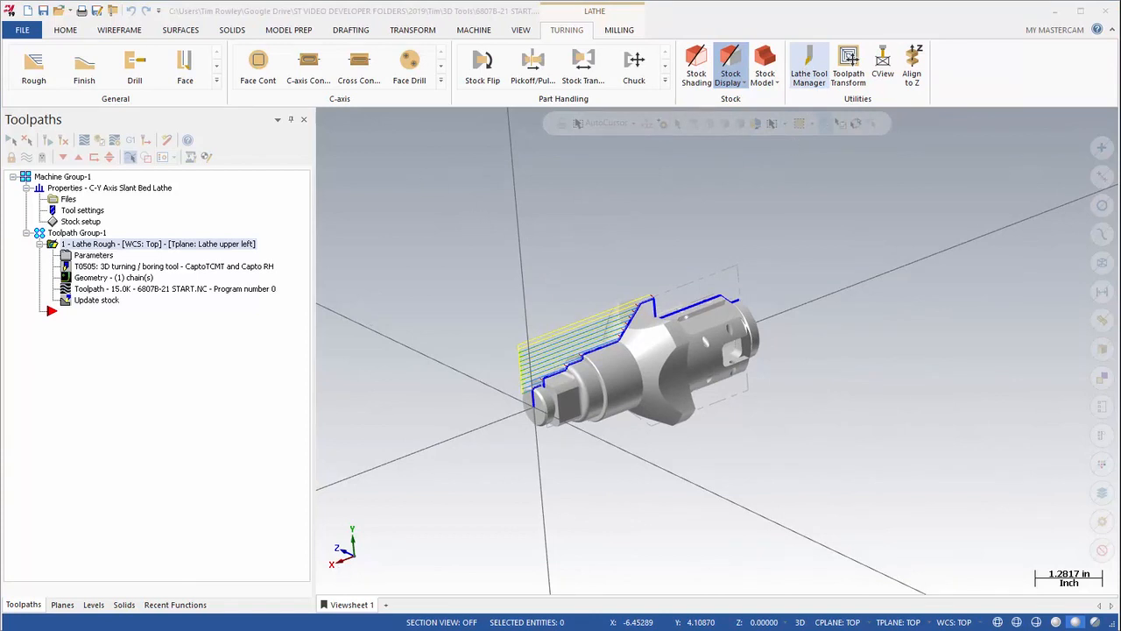
pyautogui.moveTo(291, 630)
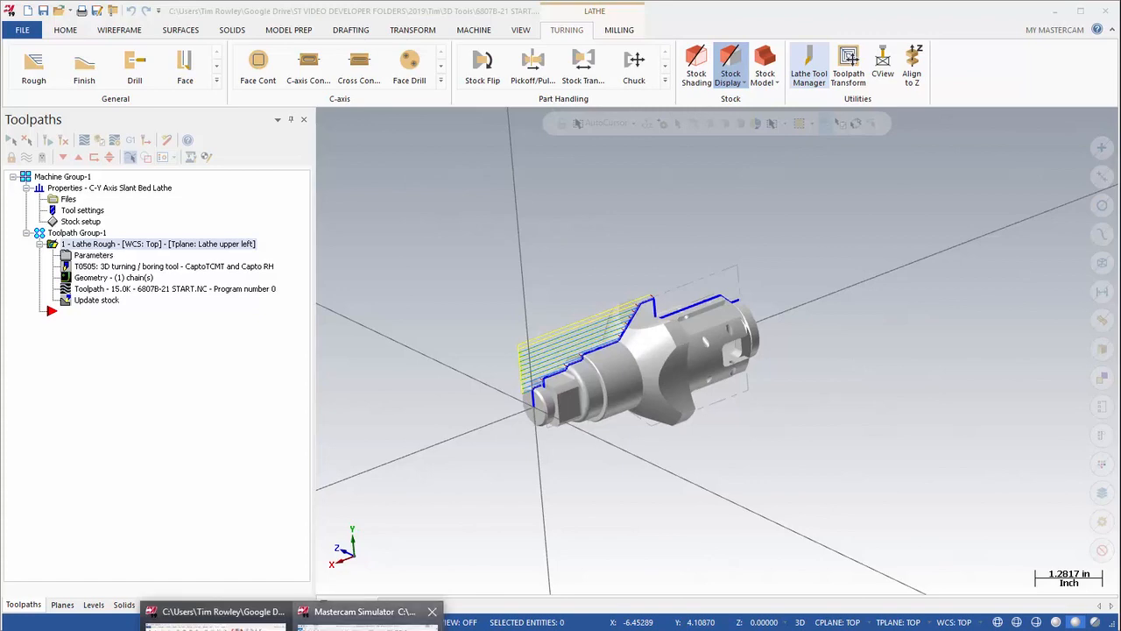
pyautogui.click(368, 614)
pyautogui.click(1029, 23)
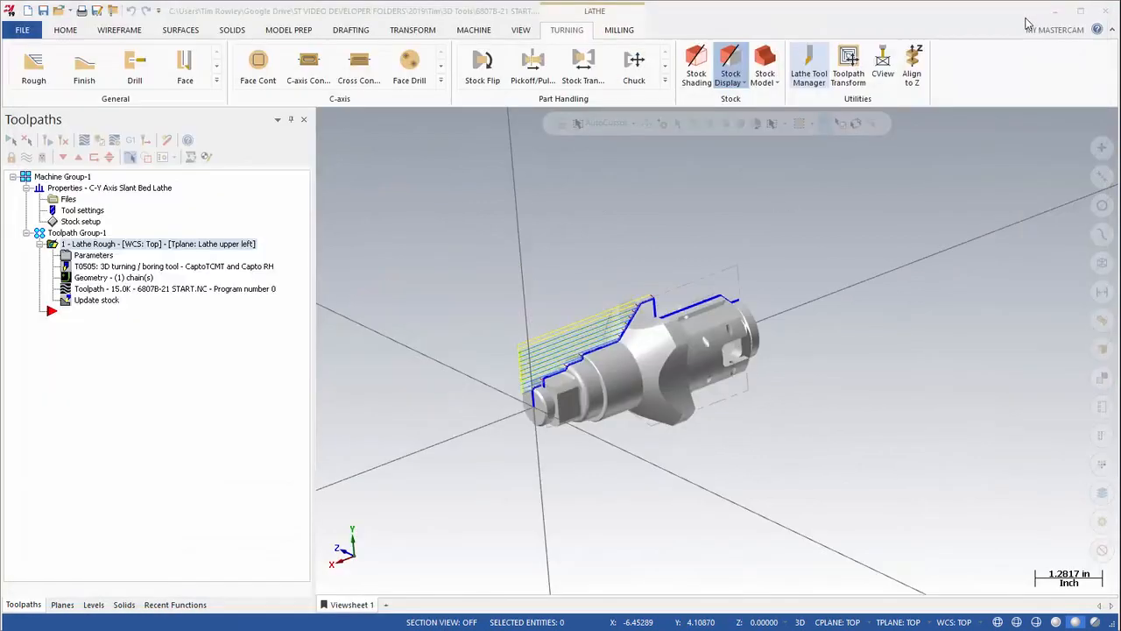
# Open the lathe Tool Manager and create a new tool library named "my new 3d tools".
pyautogui.click(808, 70)
pyautogui.moveTo(447, 132); pyautogui.dragTo(590, 112)
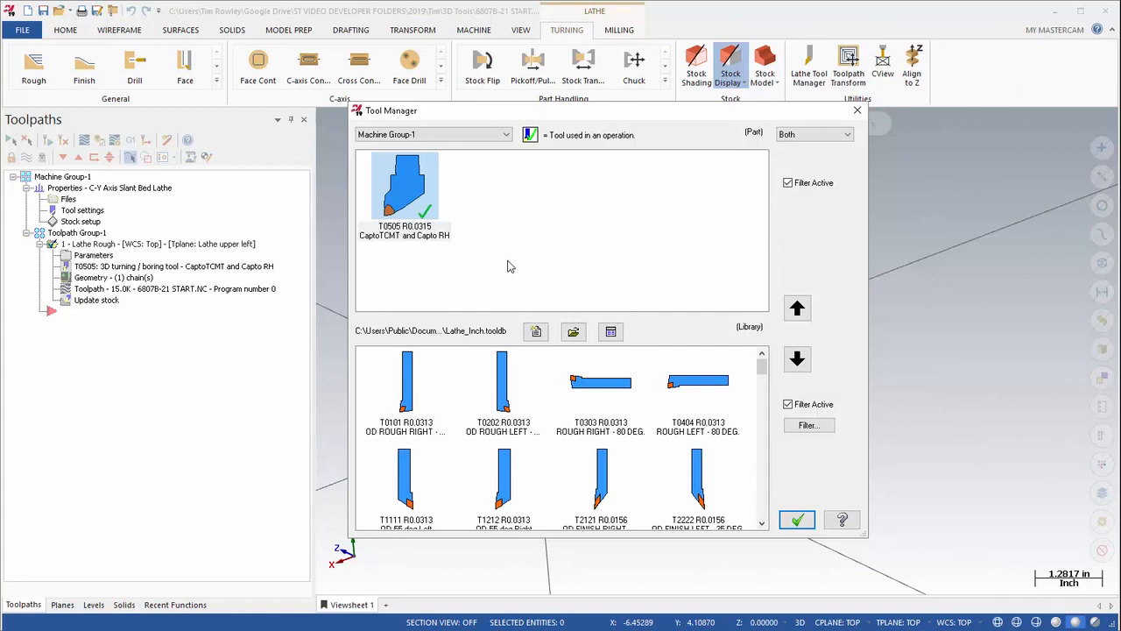
pyautogui.click(536, 333)
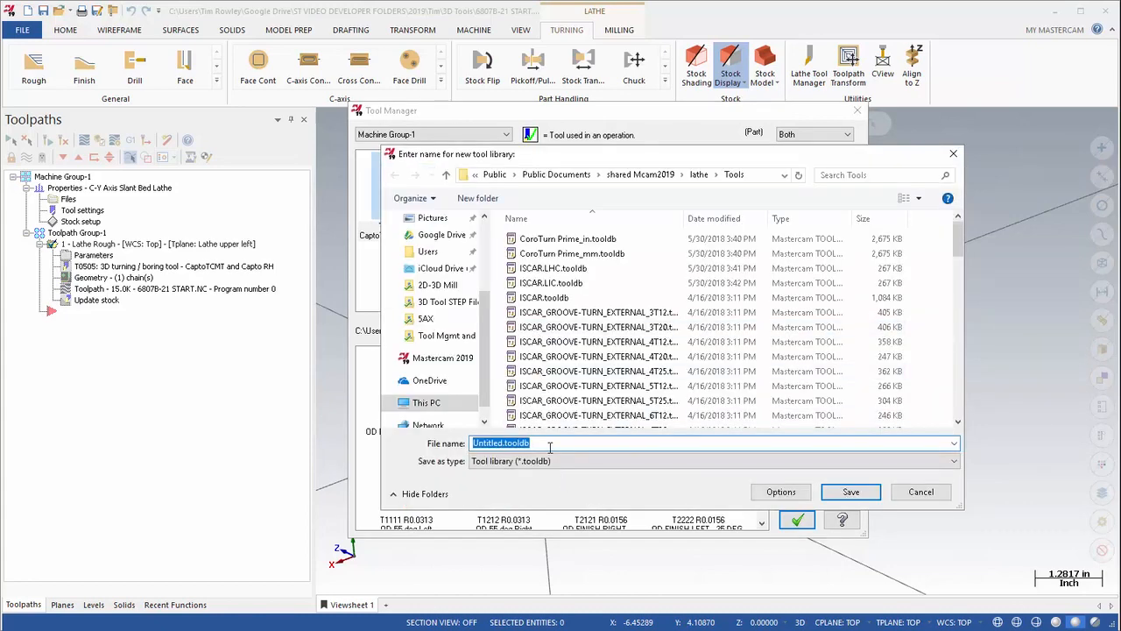
pyautogui.write('my new 3d tools')
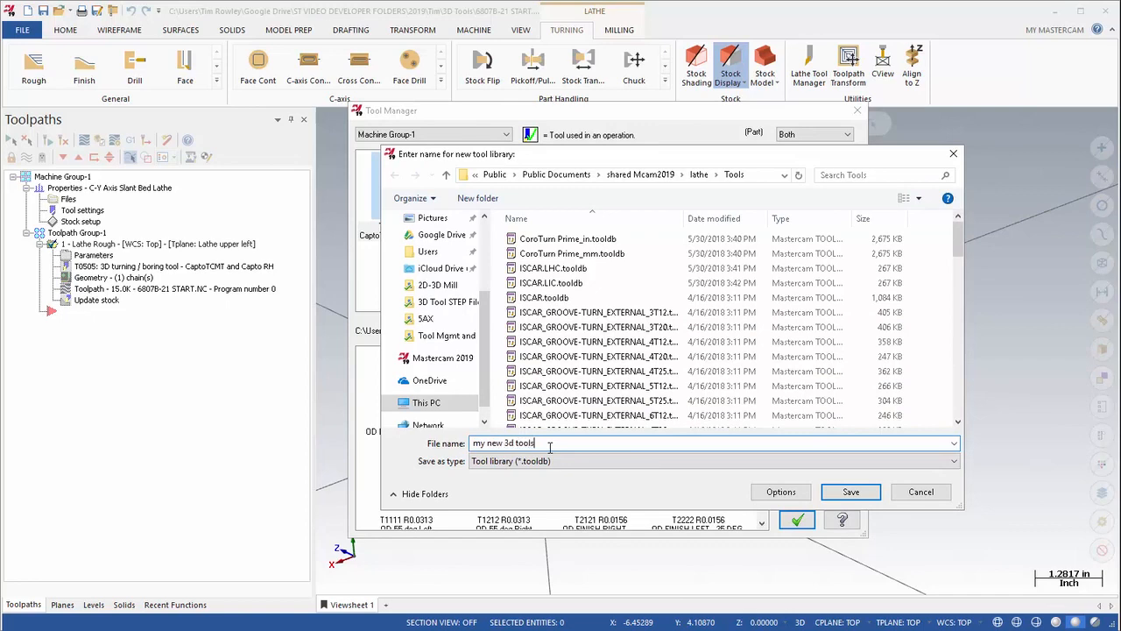
pyautogui.click(847, 492)
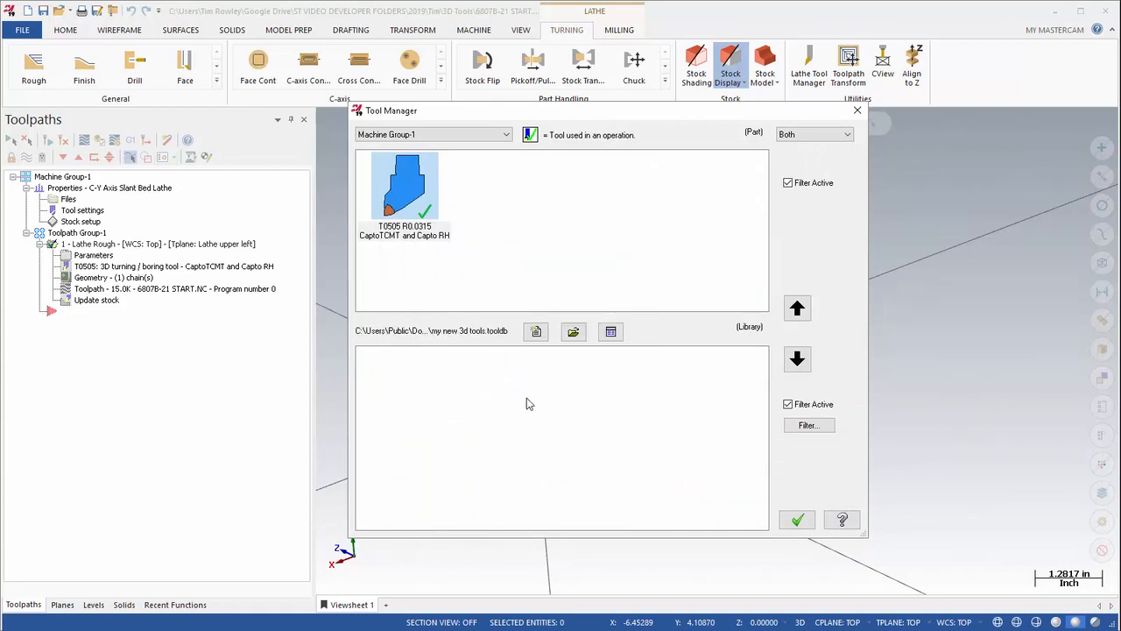
# Copy the CaptoTCMT and Capto RH tool from Machine Group-1 into the new library and close the Tool Manager.
pyautogui.moveTo(410, 193); pyautogui.dragTo(452, 420)
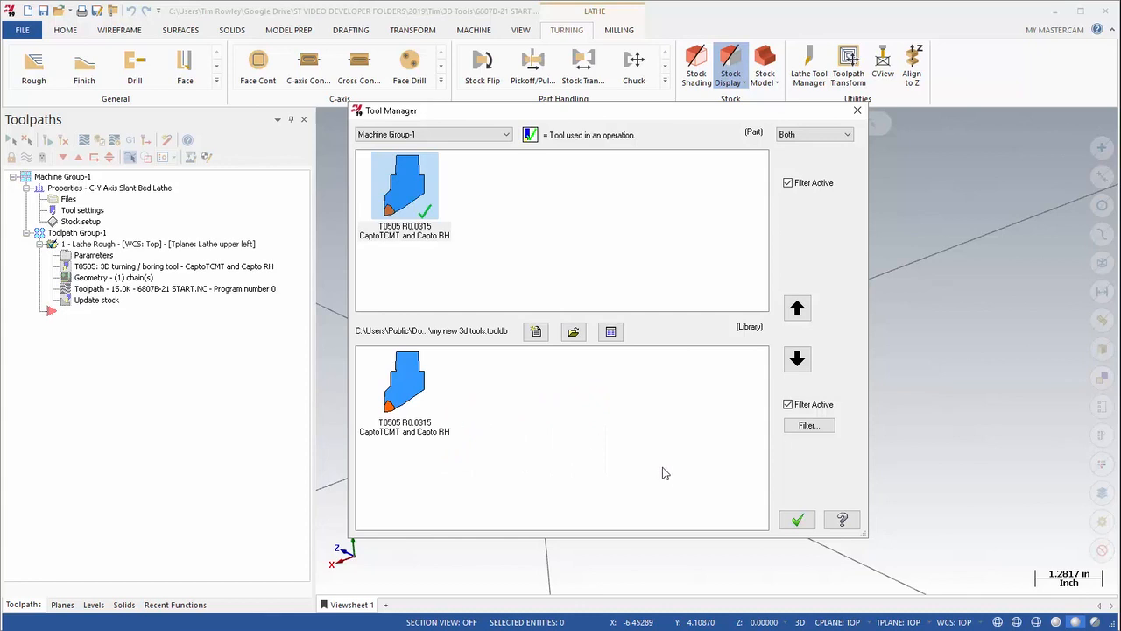
pyautogui.click(797, 522)
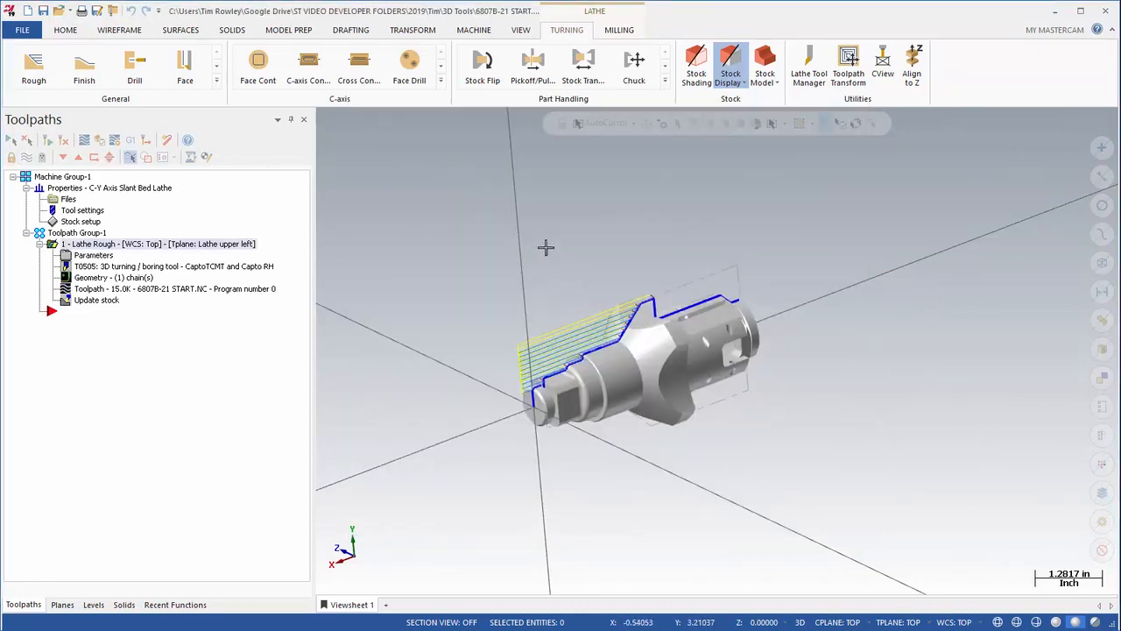
# Reopen the recent part file 6807B-21 START.mcam and discard the changes to the current one.
pyautogui.moveTo(558, 266); pyautogui.dragTo(551, 264, button='middle')
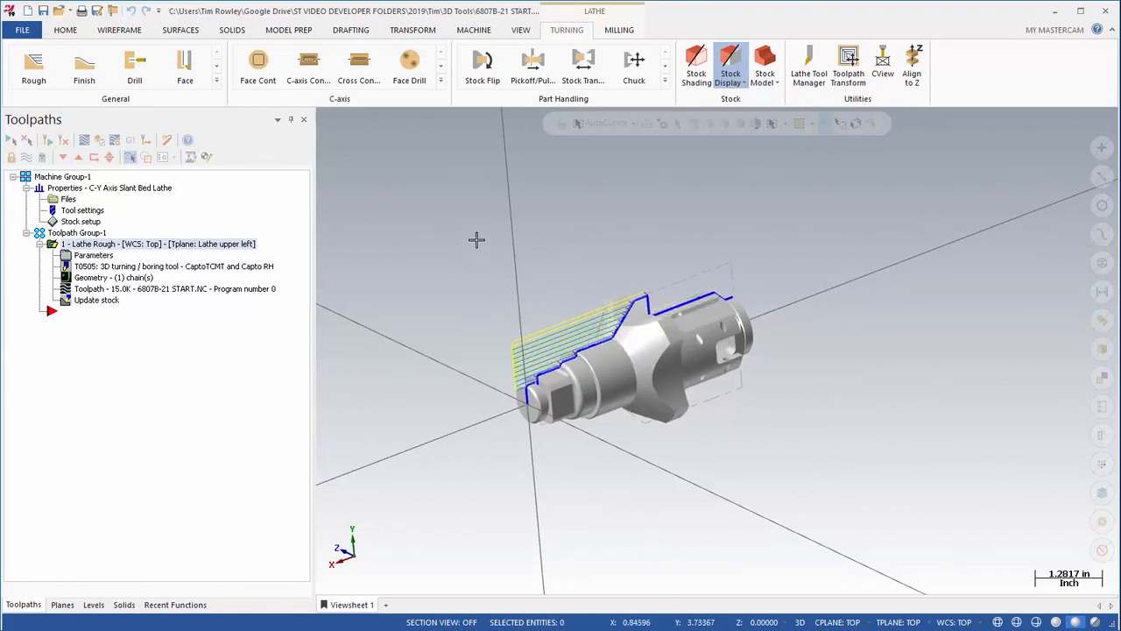
pyautogui.click(22, 30)
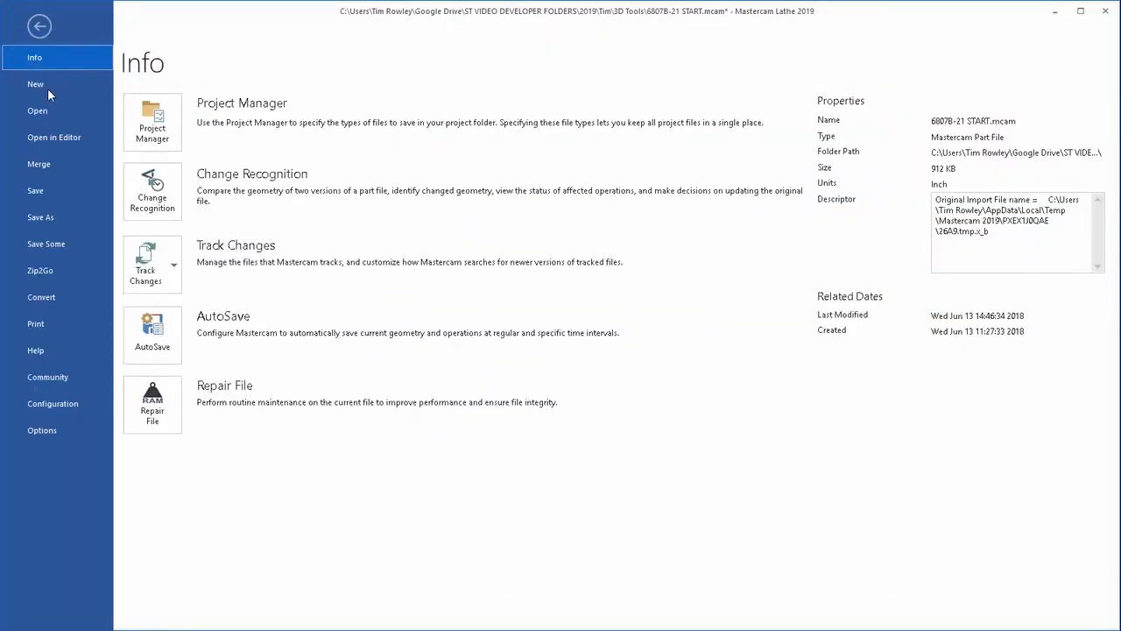
pyautogui.click(51, 106)
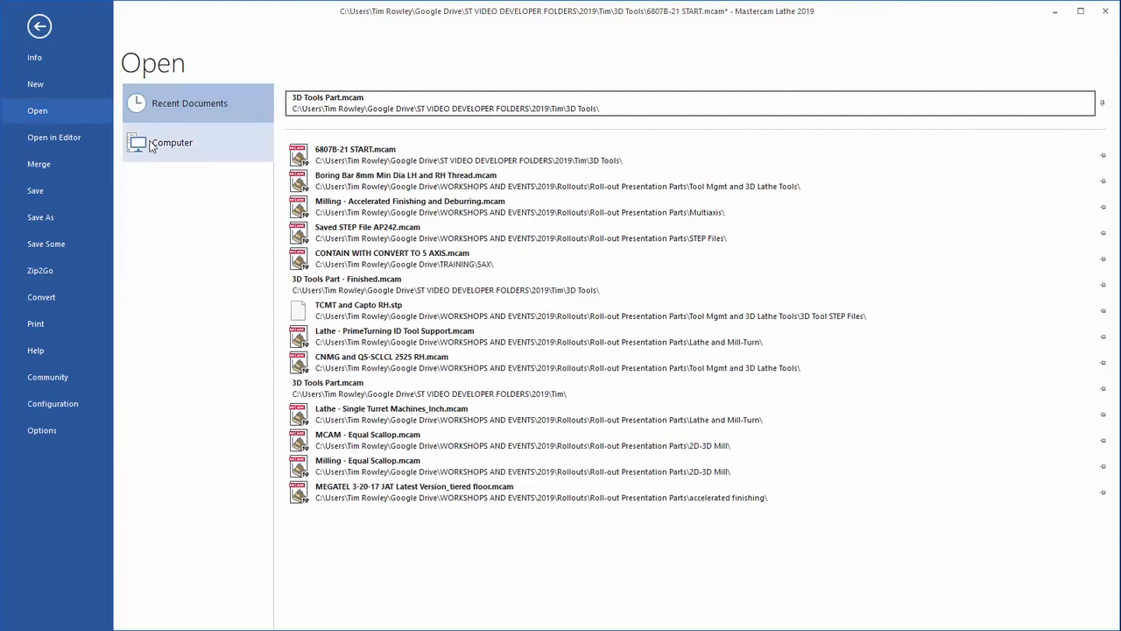
pyautogui.moveTo(336, 162)
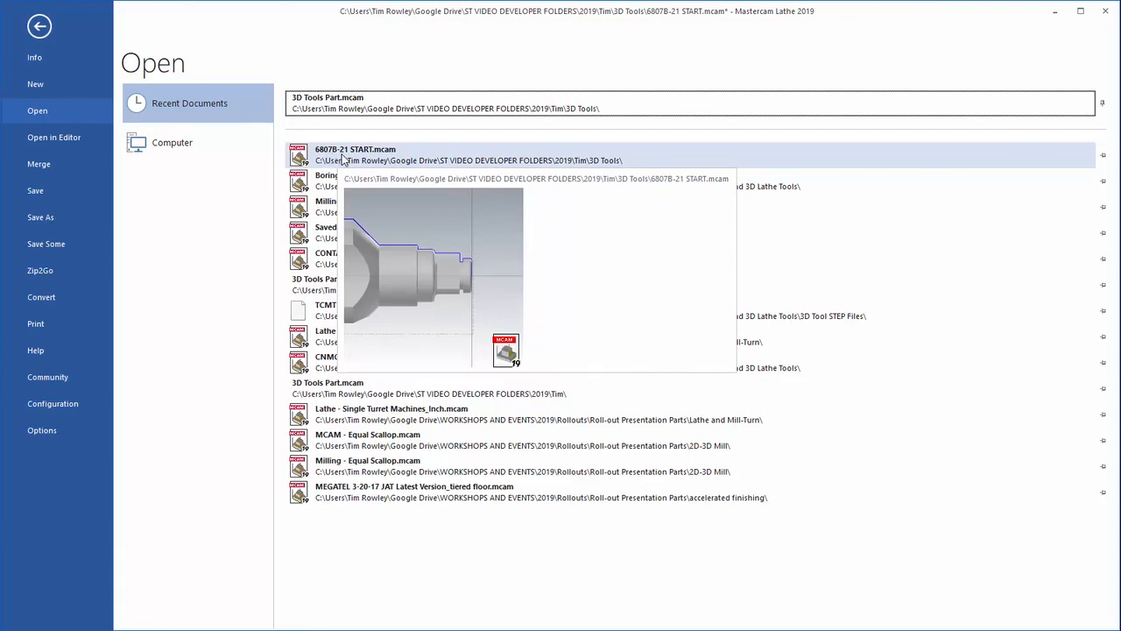
pyautogui.click(382, 155)
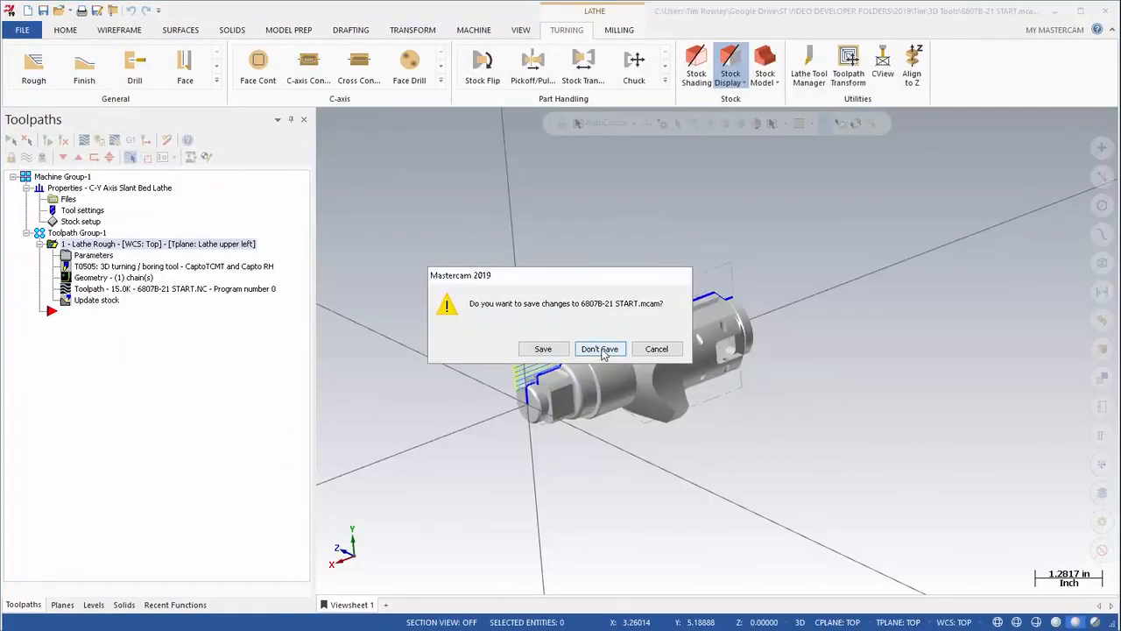
pyautogui.click(601, 350)
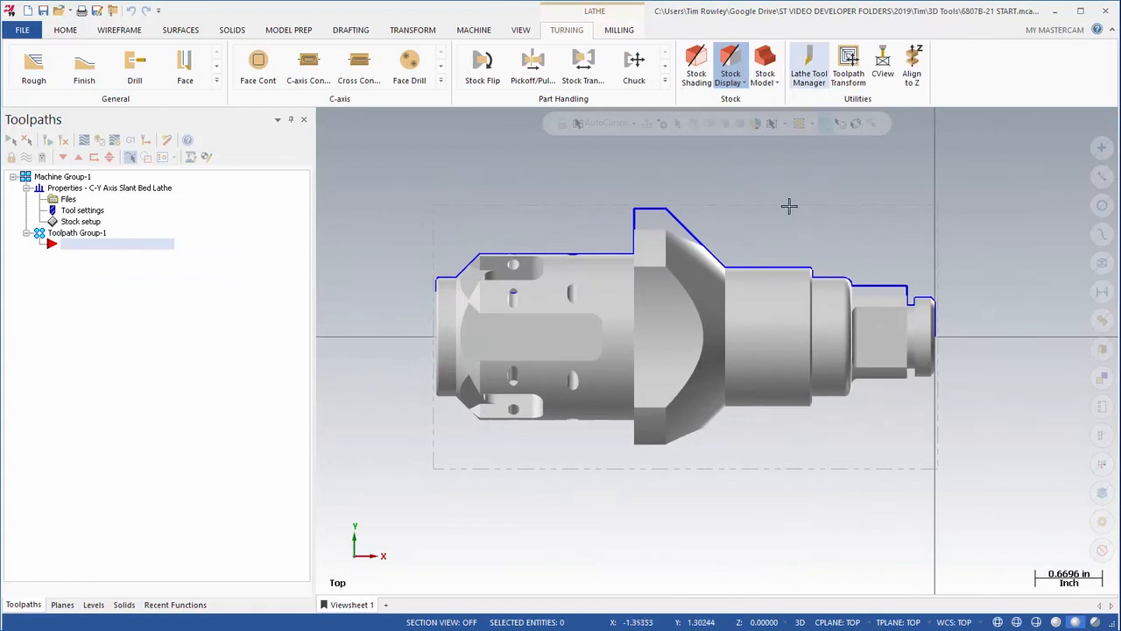
# Start a lathe rough toolpath and chain the upper profile from the front chamfer back to the flange's outer diameter.
pyautogui.moveTo(789, 205); pyautogui.dragTo(773, 217, button='middle')
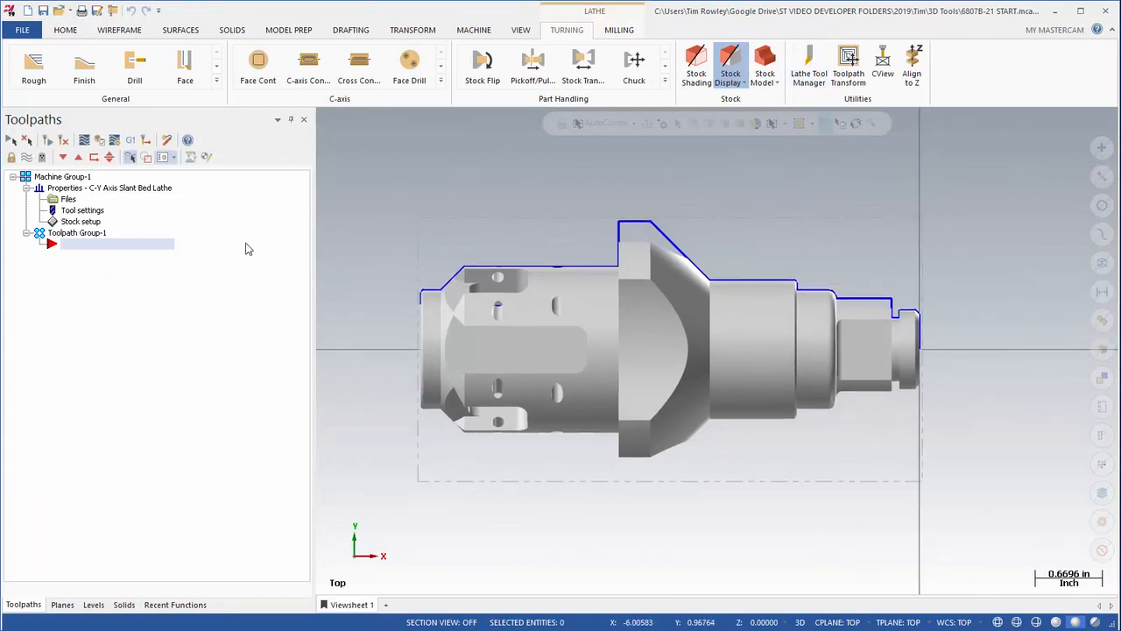
pyautogui.rightClick(85, 246)
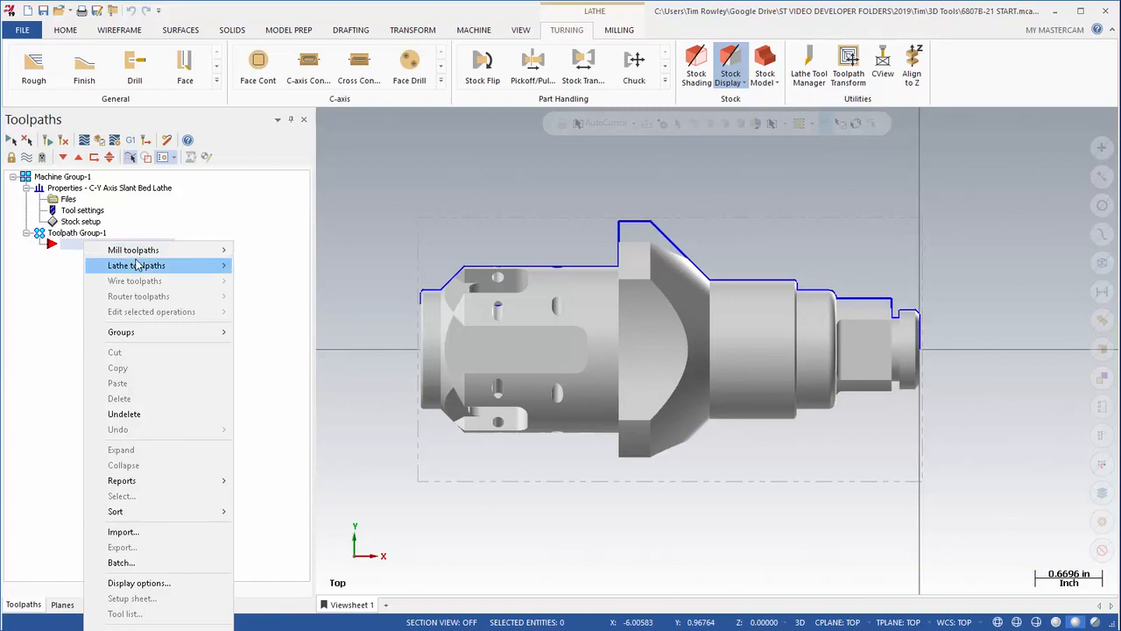
pyautogui.moveTo(136, 265)
pyautogui.click(254, 267)
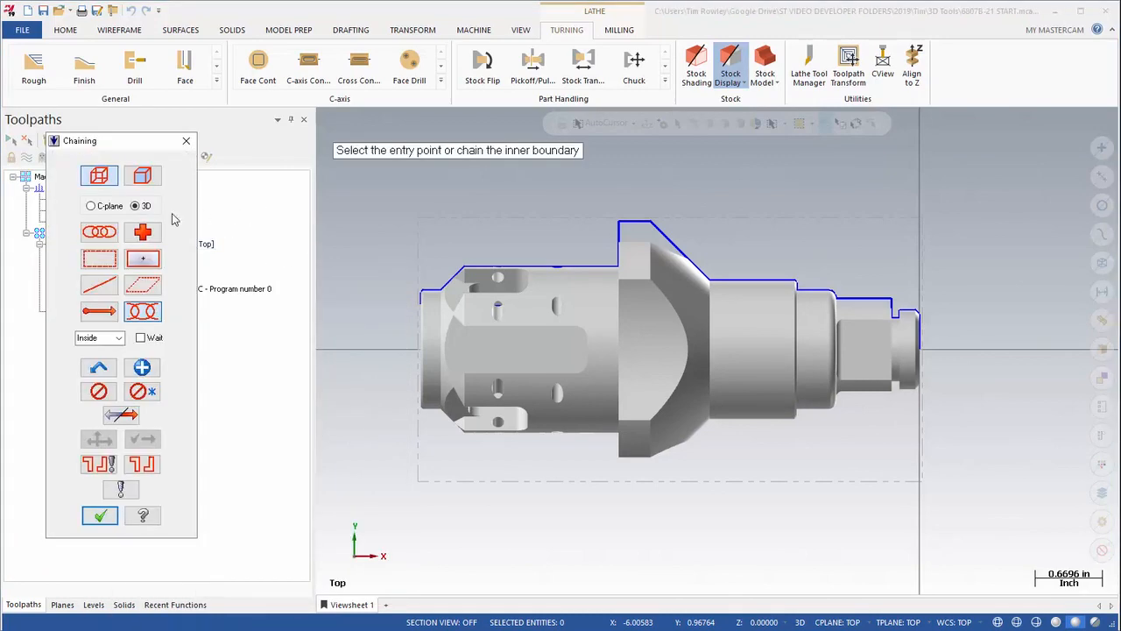
pyautogui.scroll(2, 930, 317)
pyautogui.scroll(9, 929, 315)
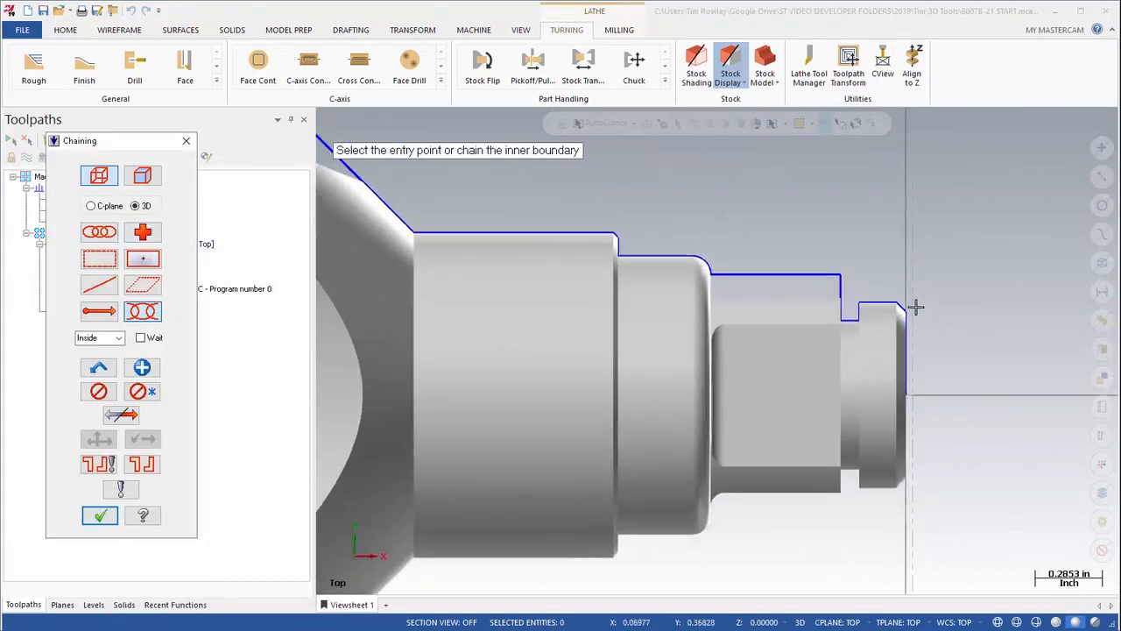
pyautogui.click(903, 304)
pyautogui.scroll(-4, 859, 275)
pyautogui.scroll(-3, 593, 183)
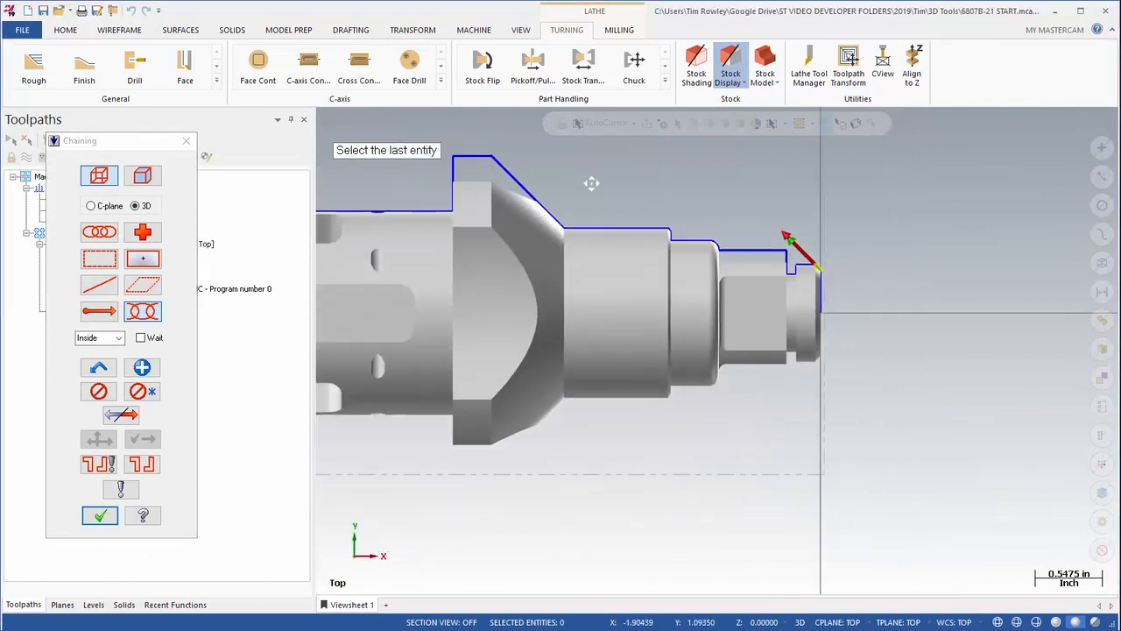
pyautogui.click(532, 230)
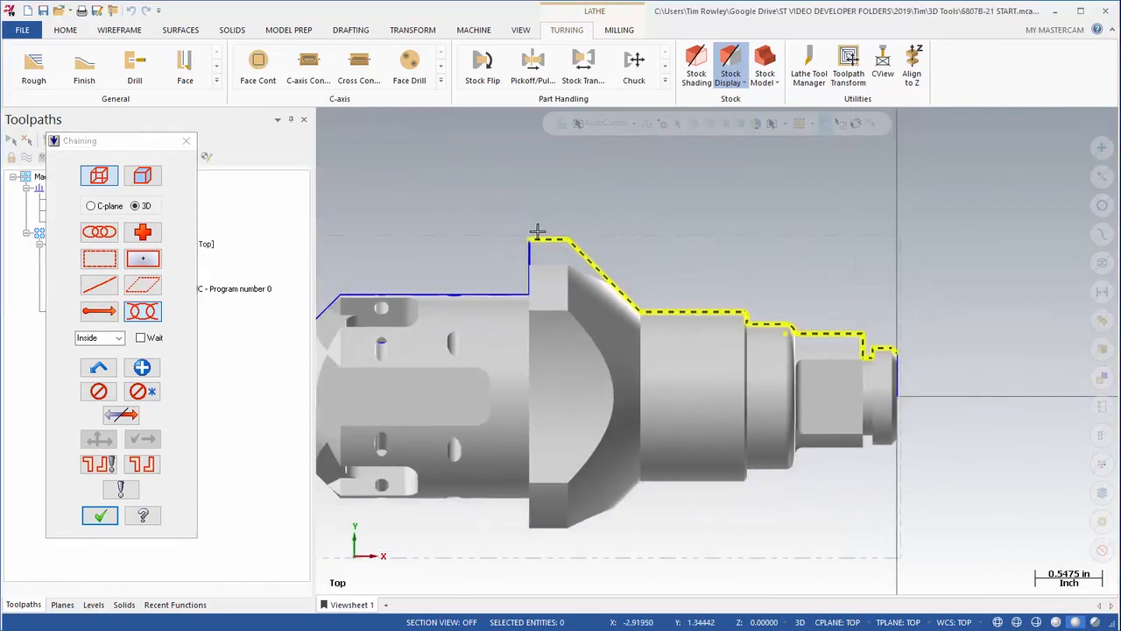
pyautogui.click(99, 515)
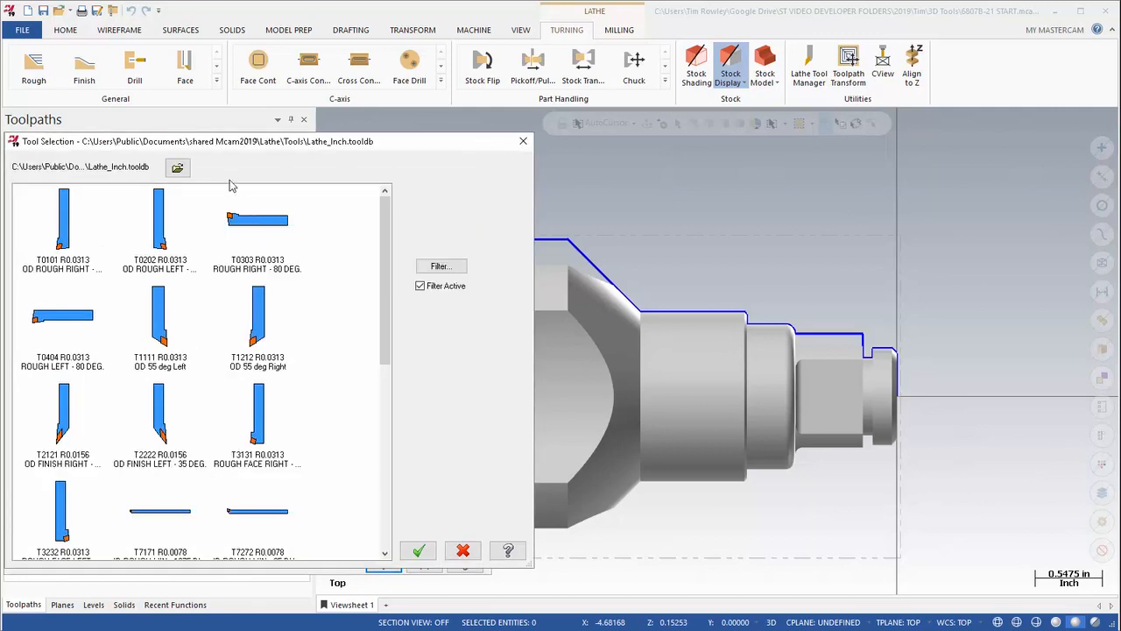
# Load the "my new 3d tools" library and select the CaptoTCMT and Capto RH tool for the roughing operation.
pyautogui.click(177, 167)
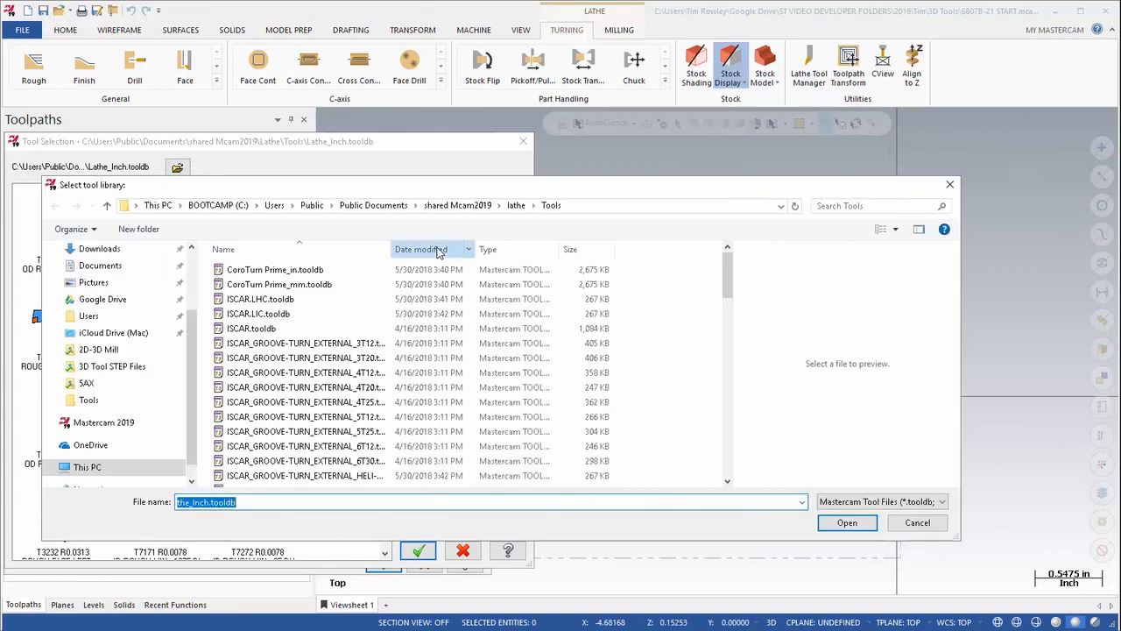
pyautogui.click(439, 250)
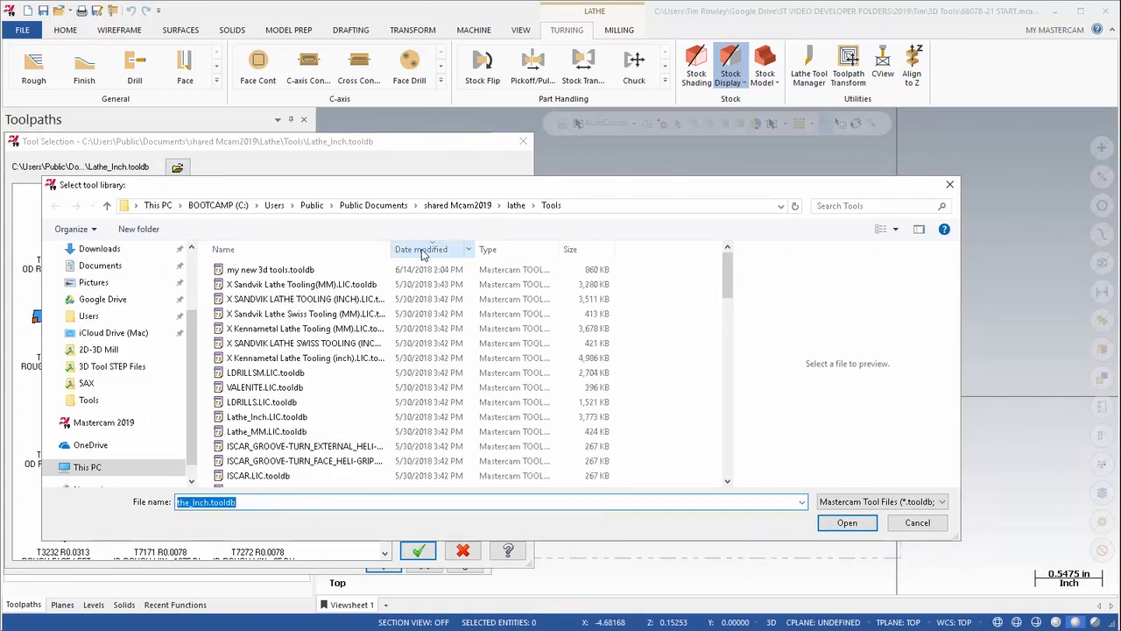
pyautogui.click(235, 273)
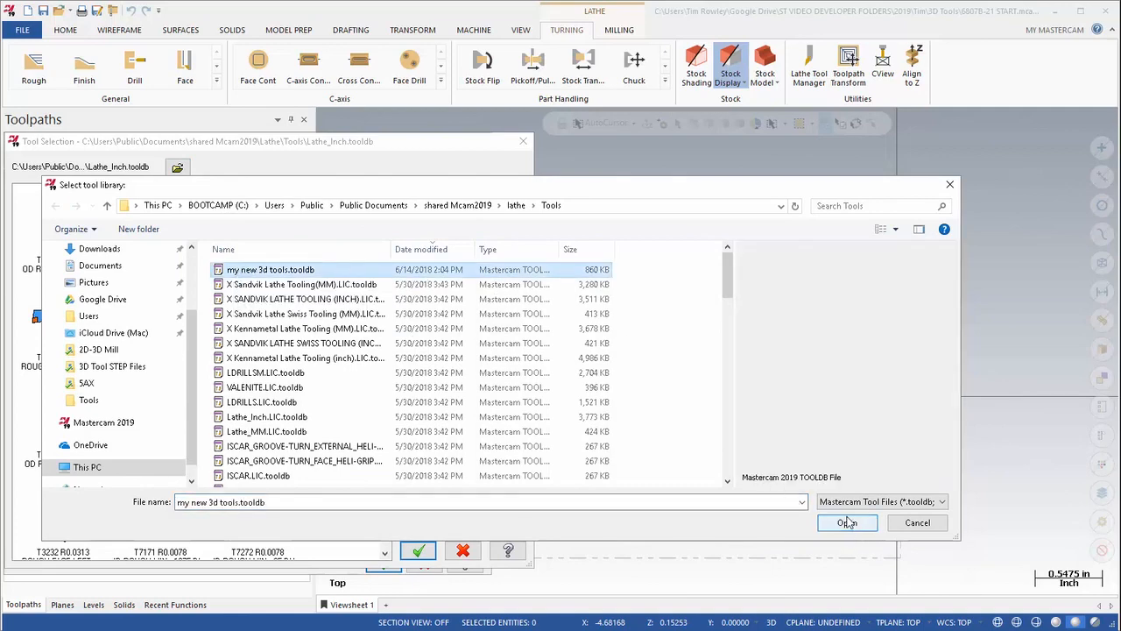
pyautogui.click(847, 523)
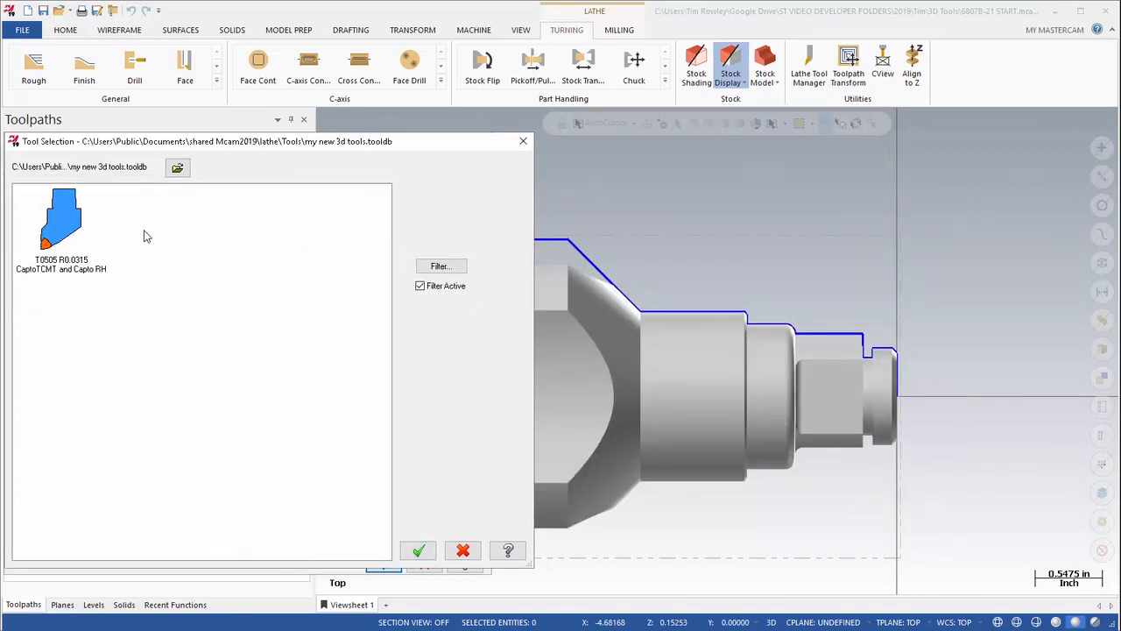
pyautogui.click(73, 213)
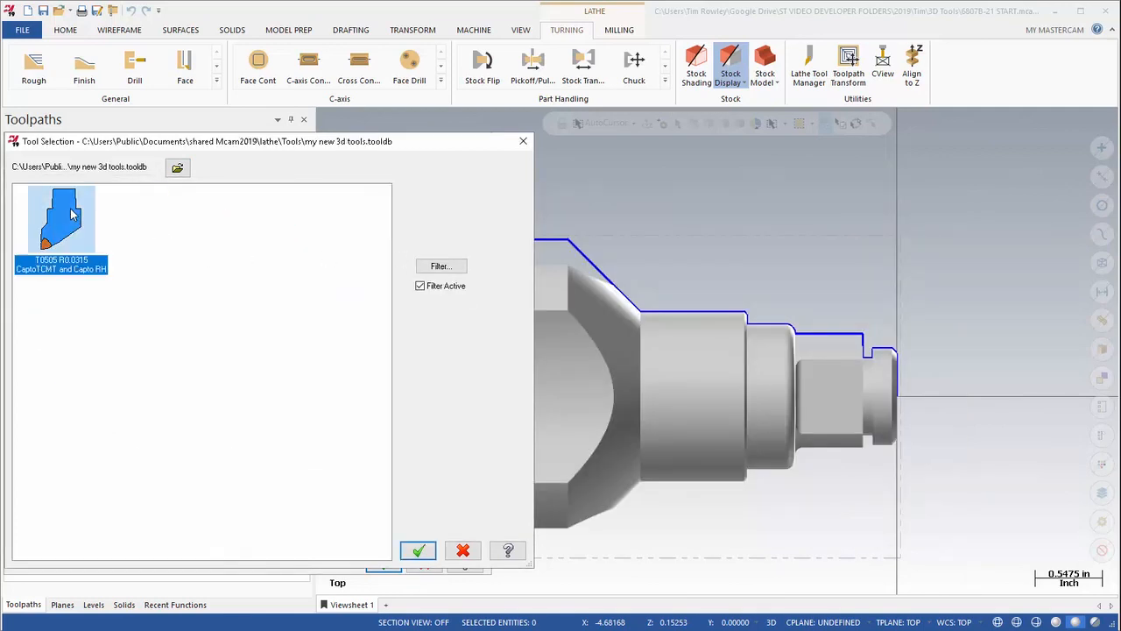
pyautogui.click(419, 552)
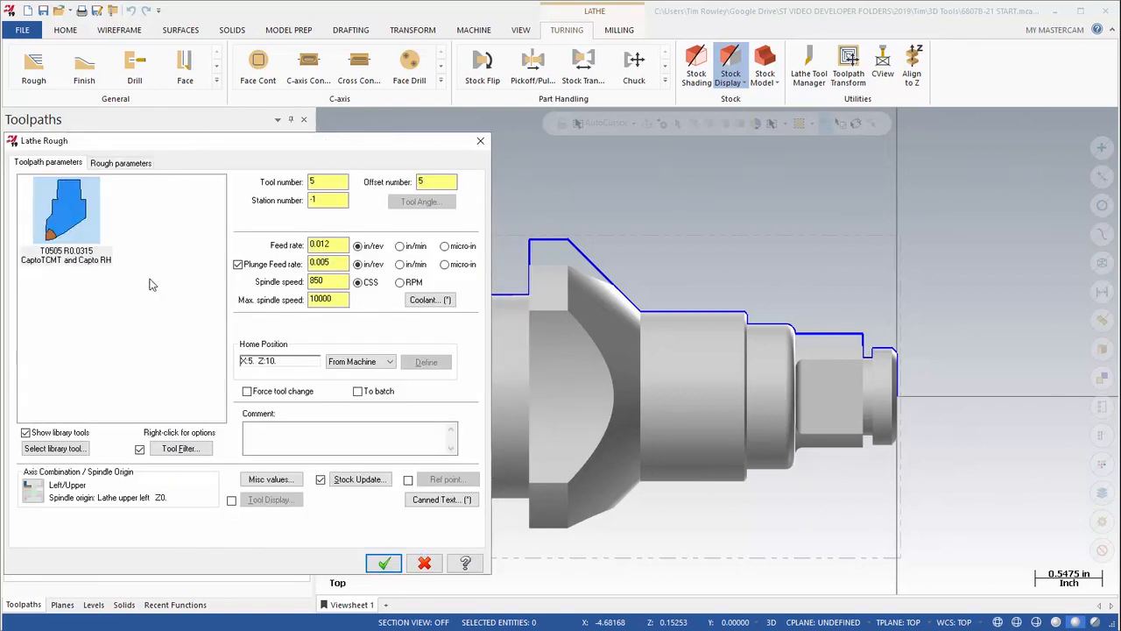
pyautogui.click(77, 223)
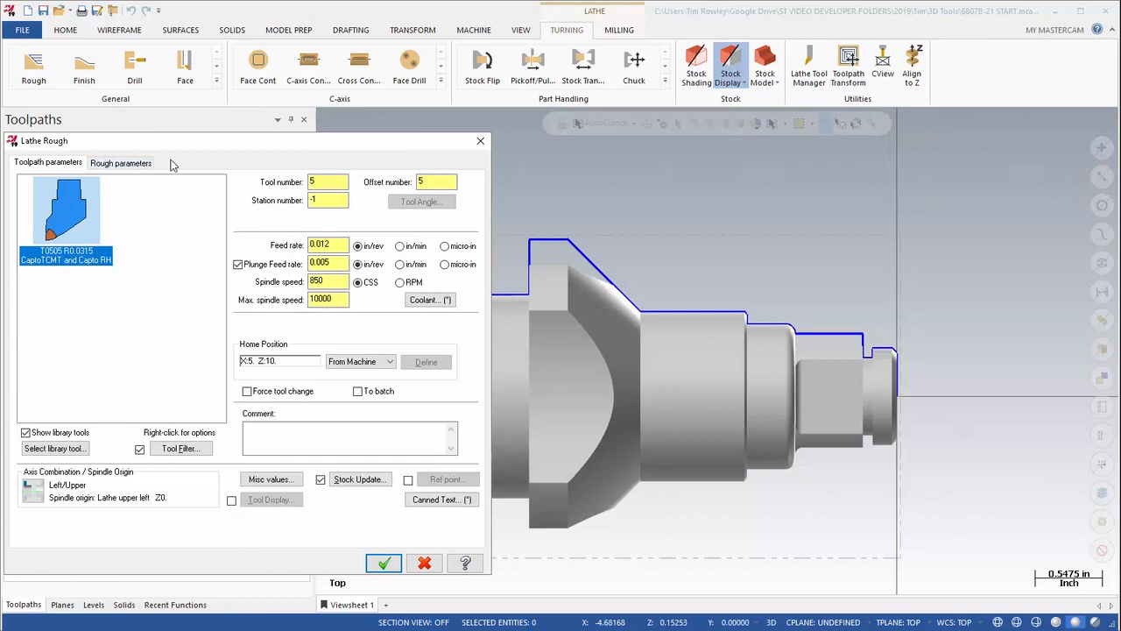
# Set stock recognition to "Use stock for outer boundary" in the rough parameters and generate the lathe rough toolpath.
pyautogui.click(143, 166)
pyautogui.click(389, 497)
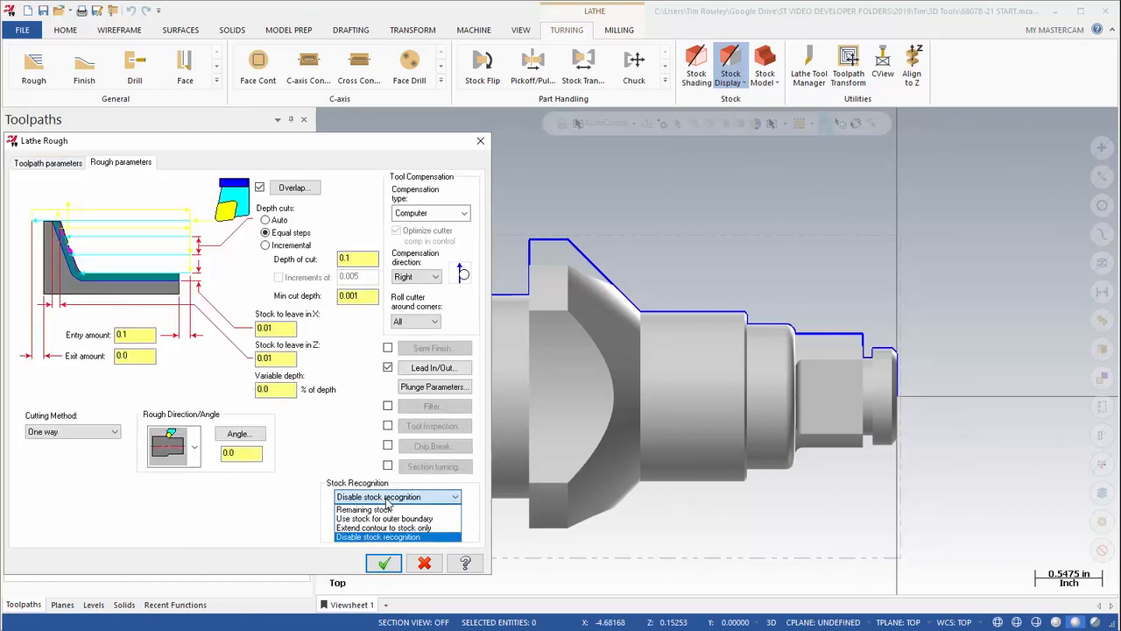
pyautogui.click(390, 518)
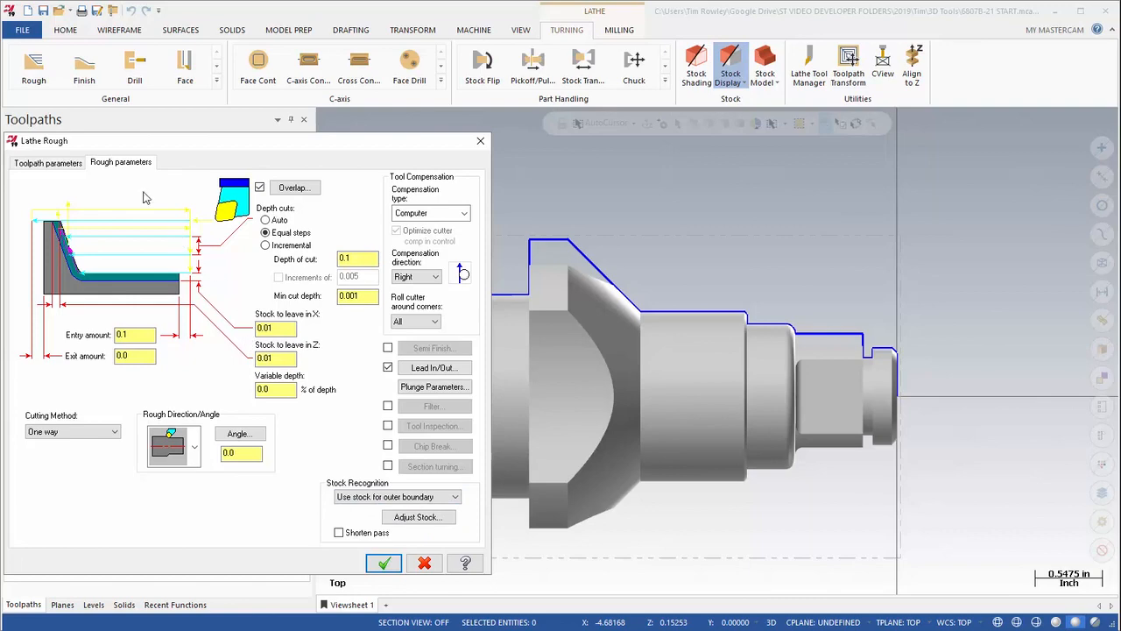
pyautogui.click(70, 162)
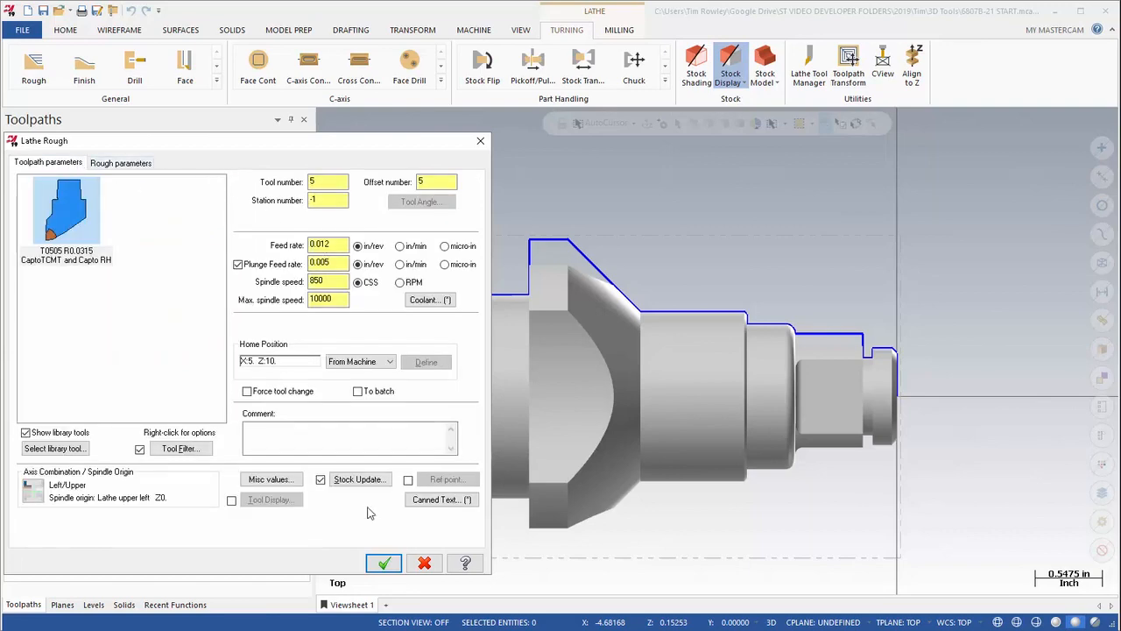
pyautogui.click(384, 562)
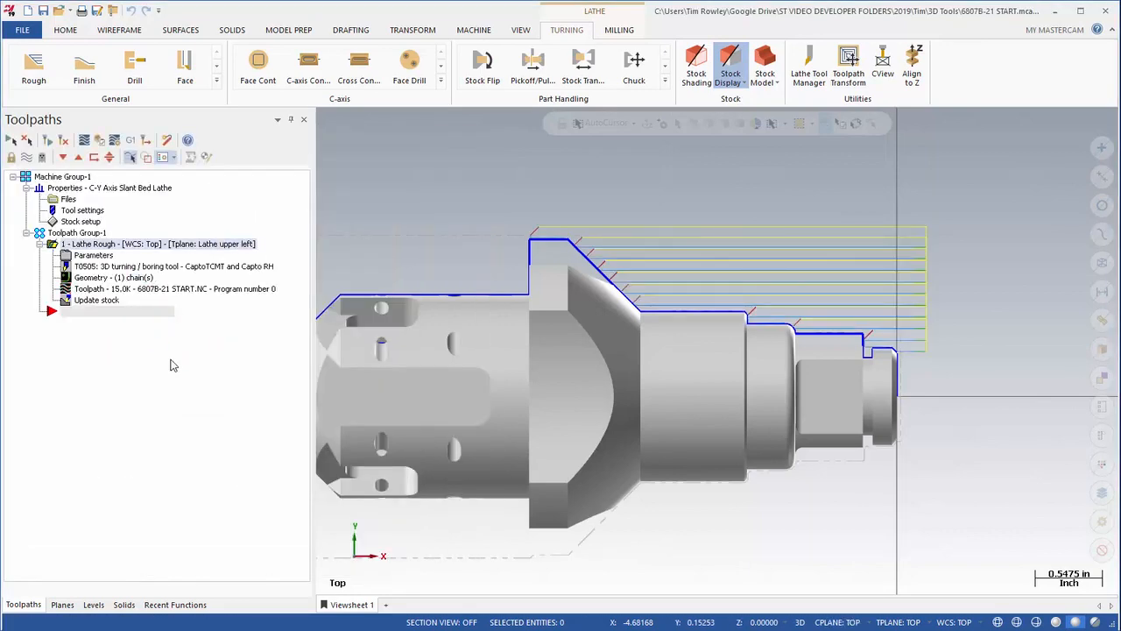
# Backplot the new lathe rough toolpath partway to check the 3D tool's motion, and start its verification in Mastercam Simulator.
pyautogui.click(125, 290)
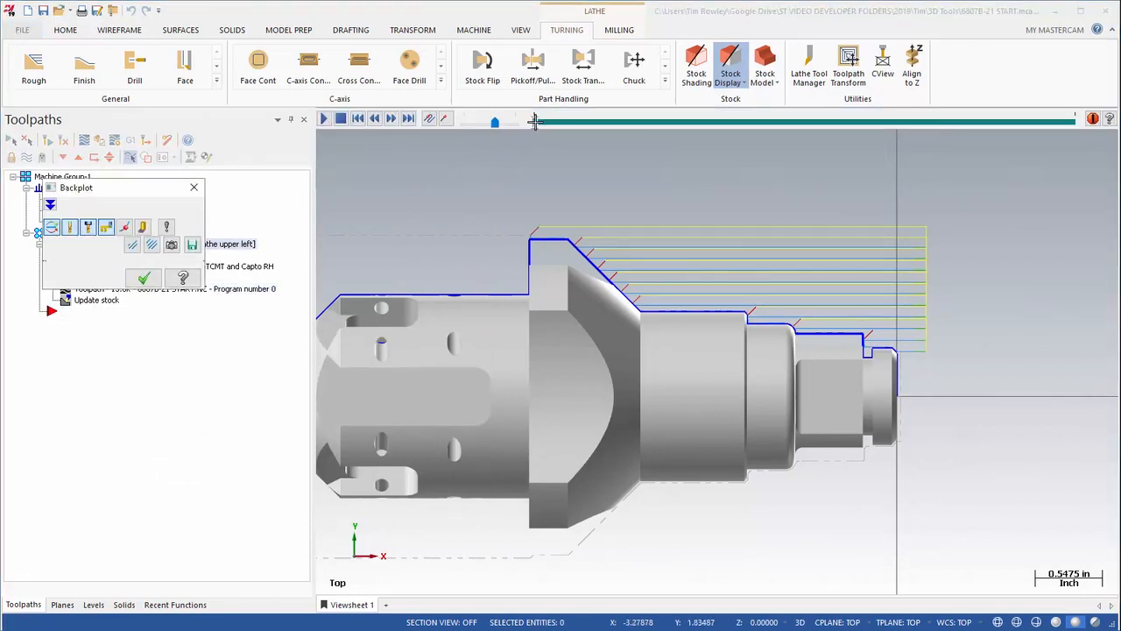
pyautogui.moveTo(537, 124); pyautogui.dragTo(773, 131)
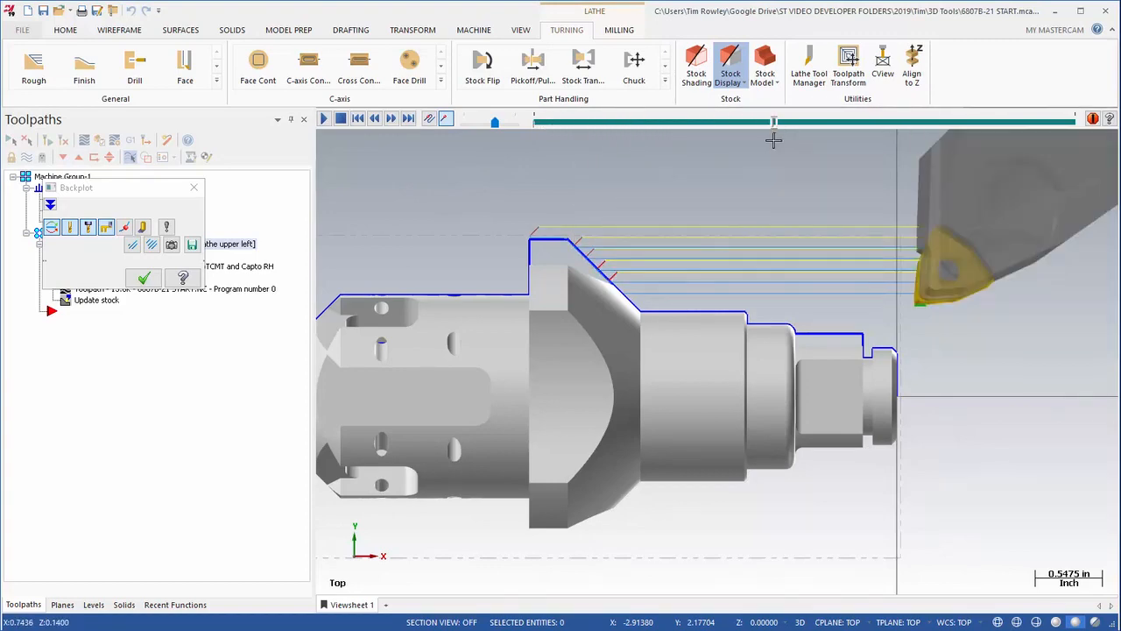
pyautogui.click(143, 278)
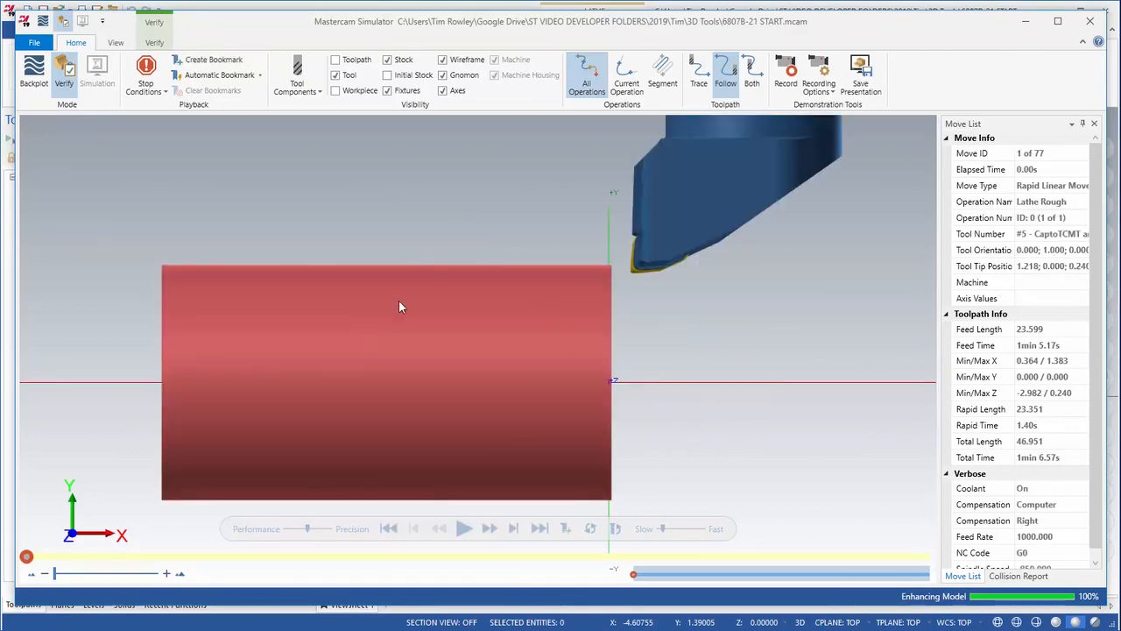
pyautogui.click(463, 528)
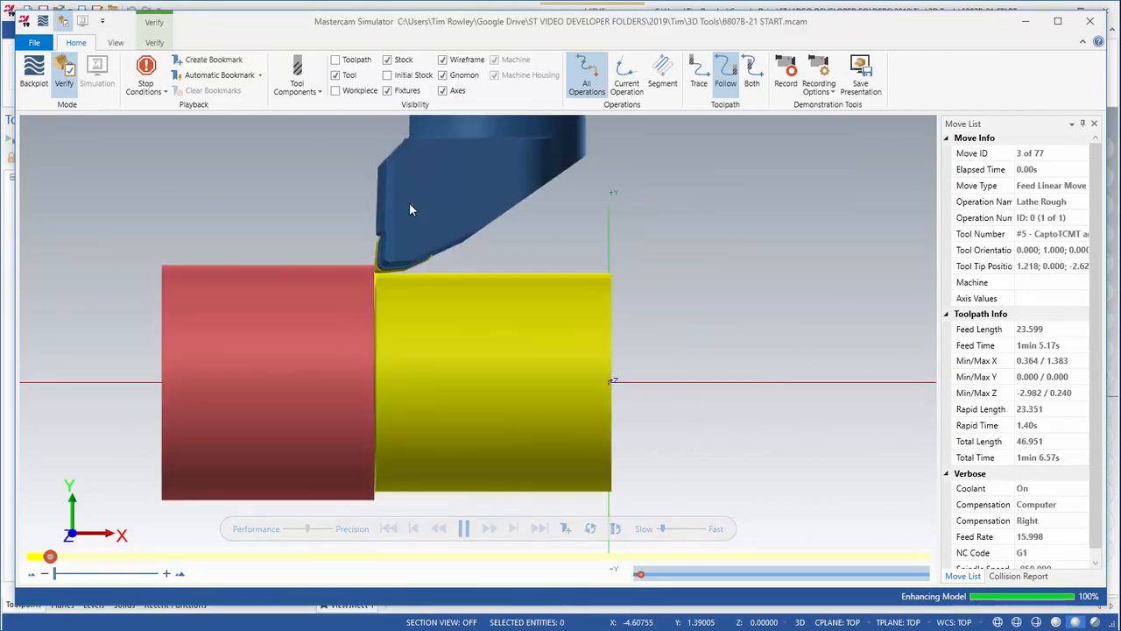